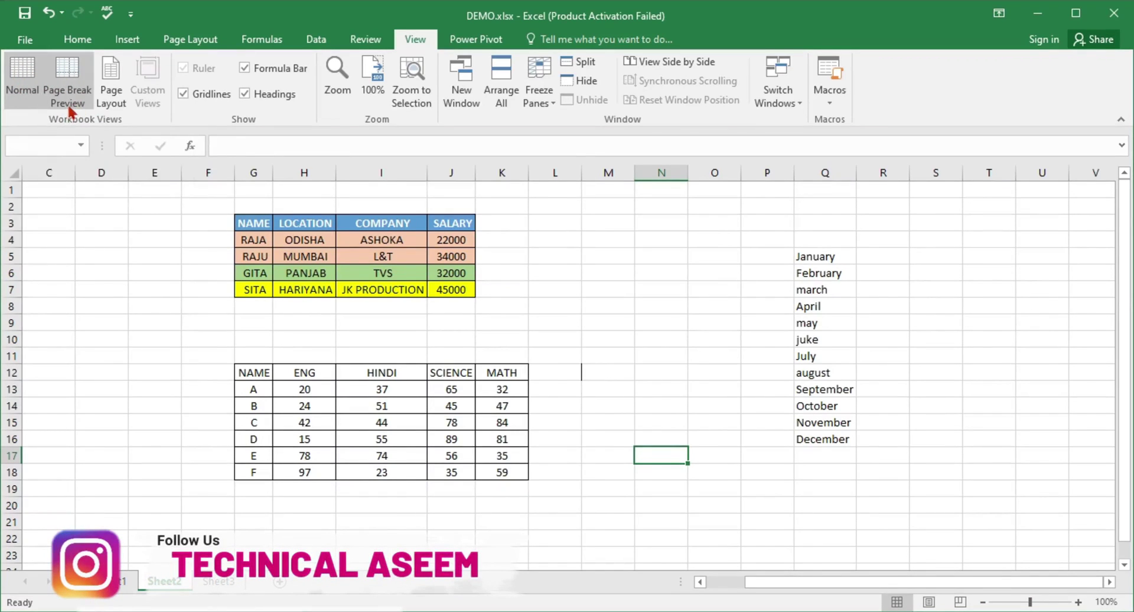
In Page Break Preview, drag the G–H page break and print-area edge so Sheet2 fits on Page 1
{"action": "left_click", "coordinate": [72, 88]}
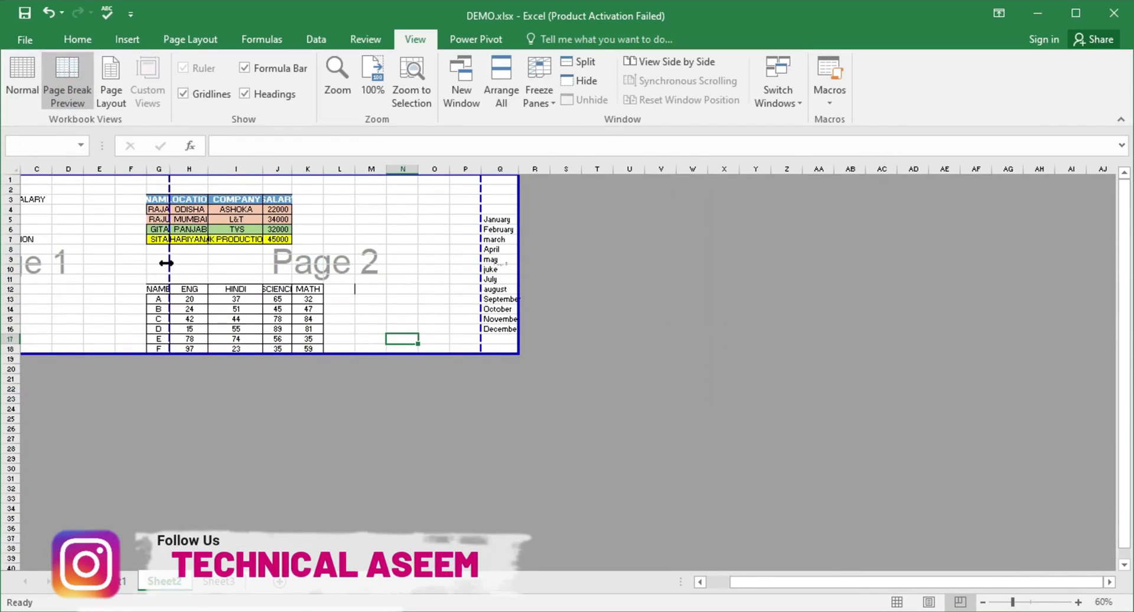
{"action": "left_click_drag", "start_coordinate": [659, 271], "coordinate": [585, 296]}
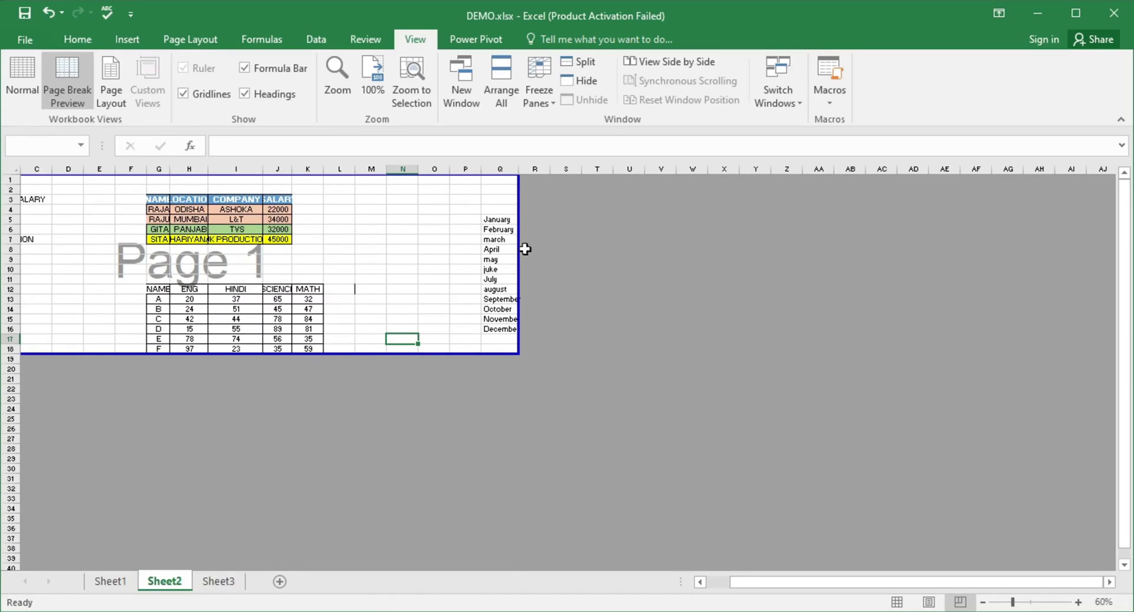
{"action": "mouse_move", "coordinate": [519, 251]}
{"action": "left_mouse_down"}
{"action": "mouse_move", "coordinate": [99, 273]}
{"action": "mouse_move", "coordinate": [89, 252]}
{"action": "mouse_move", "coordinate": [612, 331]}
{"action": "left_mouse_up"}
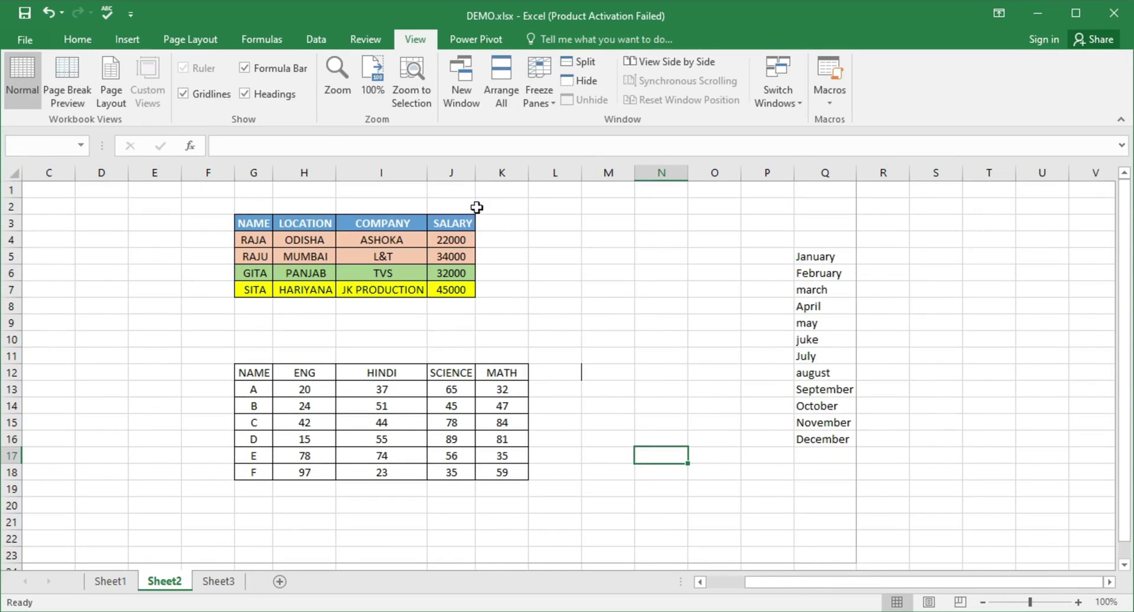
Switch Sheet2 to Page Break Preview, showing the break between columns I and J
{"action": "left_click", "coordinate": [63, 94]}
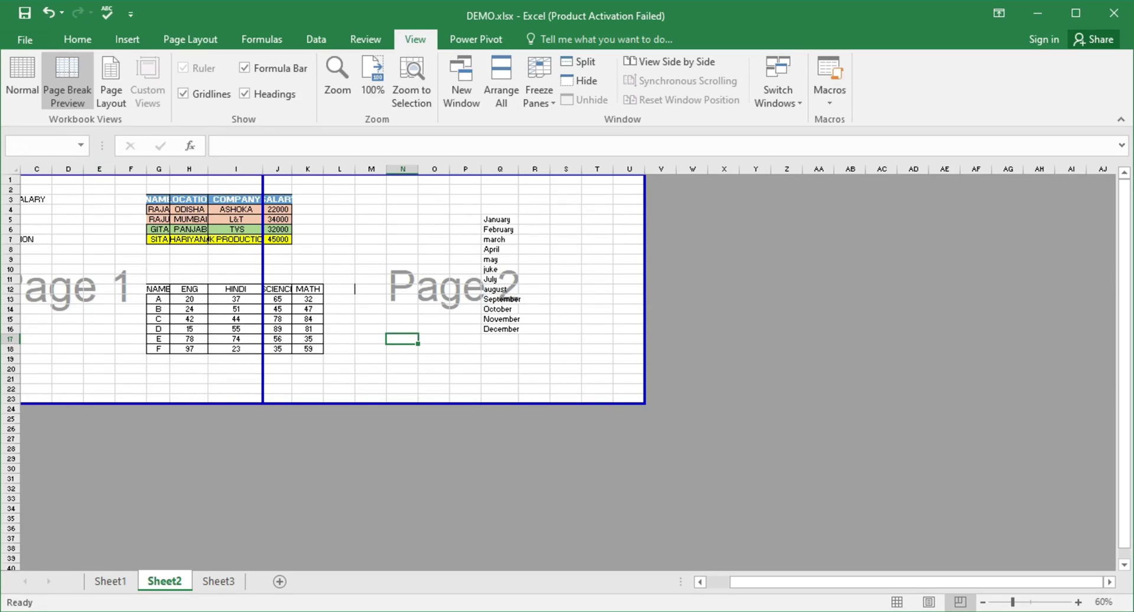
Switch Sheet2 from Normal to Page Layout view and scroll through its printed pages
{"action": "left_click", "coordinate": [9, 75]}
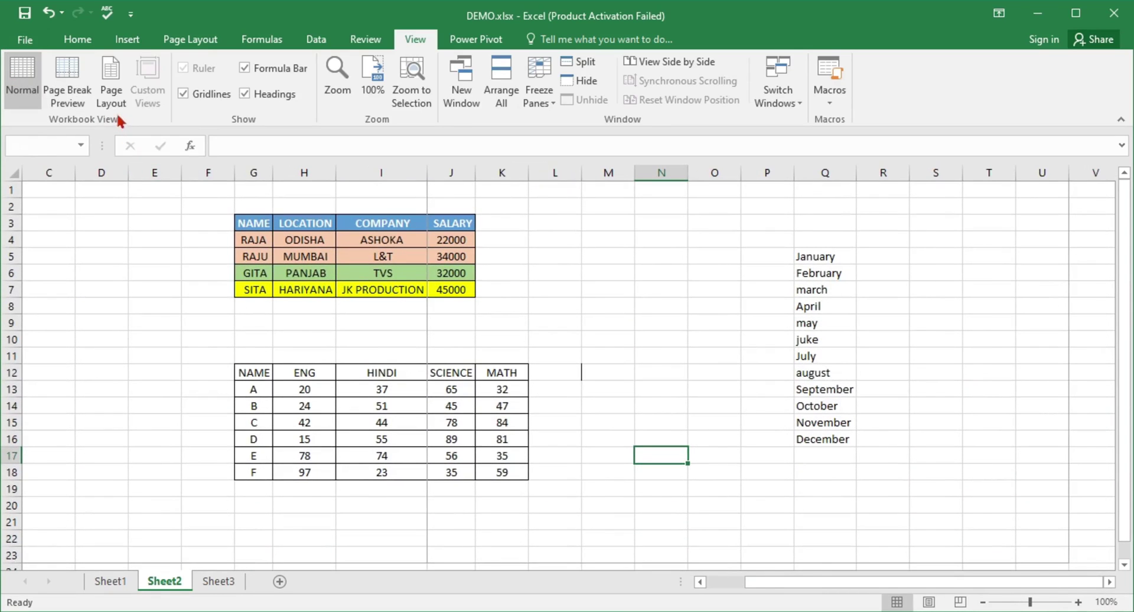
{"action": "left_click", "coordinate": [113, 88]}
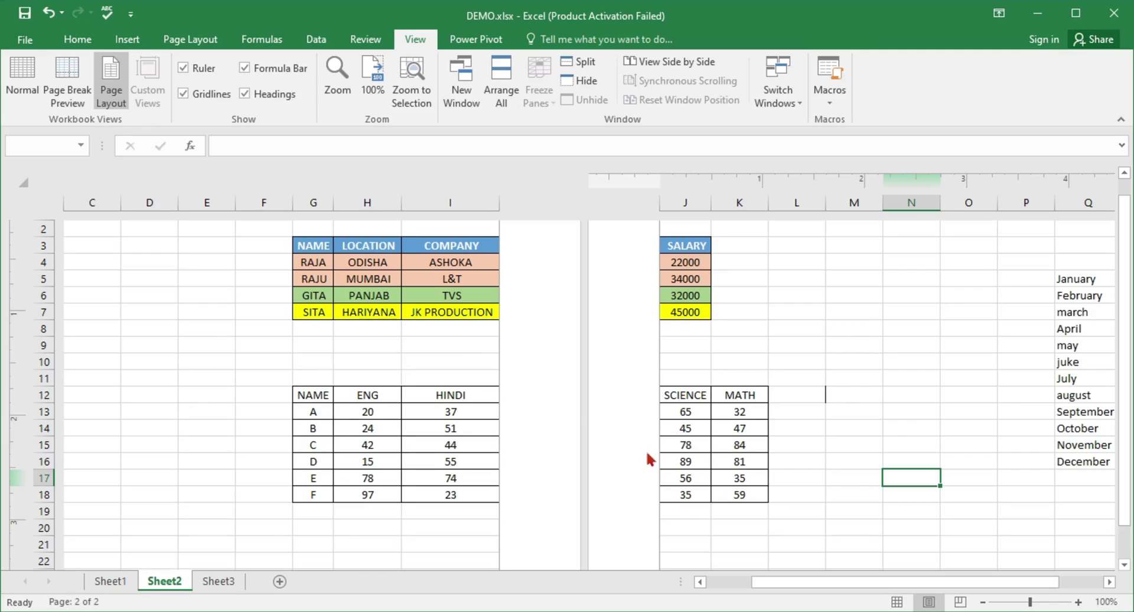
{"action": "scroll", "coordinate": [647, 447], "scroll_direction": "down", "scroll_amount": 1}
{"action": "scroll", "coordinate": [649, 447], "scroll_direction": "down", "scroll_amount": 3}
{"action": "scroll", "coordinate": [650, 443], "scroll_direction": "down", "scroll_amount": 2}
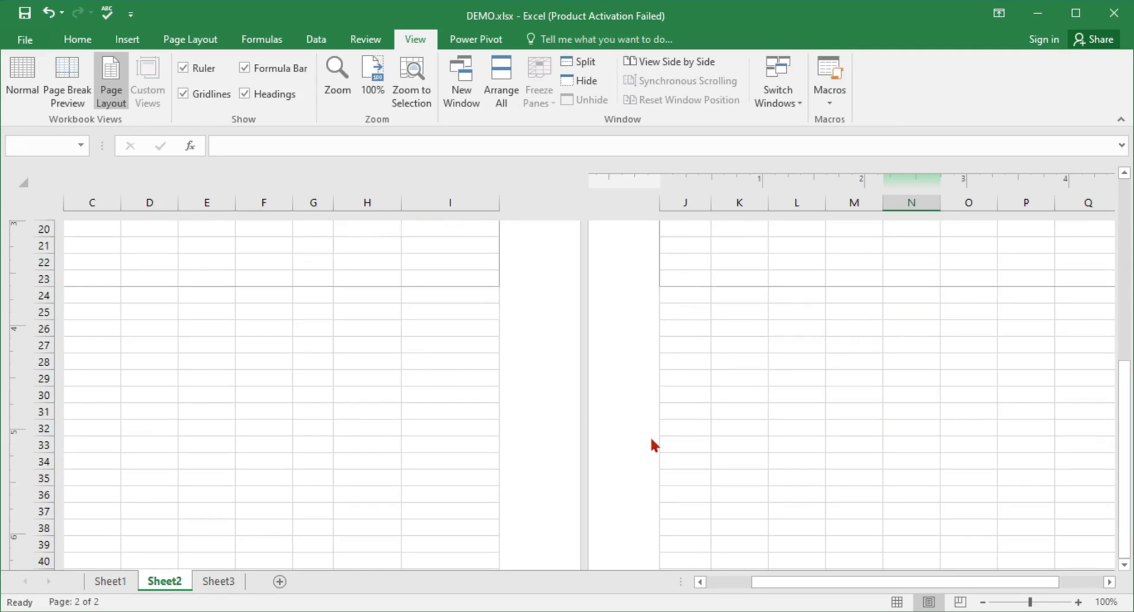
{"action": "scroll", "coordinate": [649, 440], "scroll_direction": "up", "scroll_amount": 1}
{"action": "scroll", "coordinate": [642, 441], "scroll_direction": "up", "scroll_amount": 1}
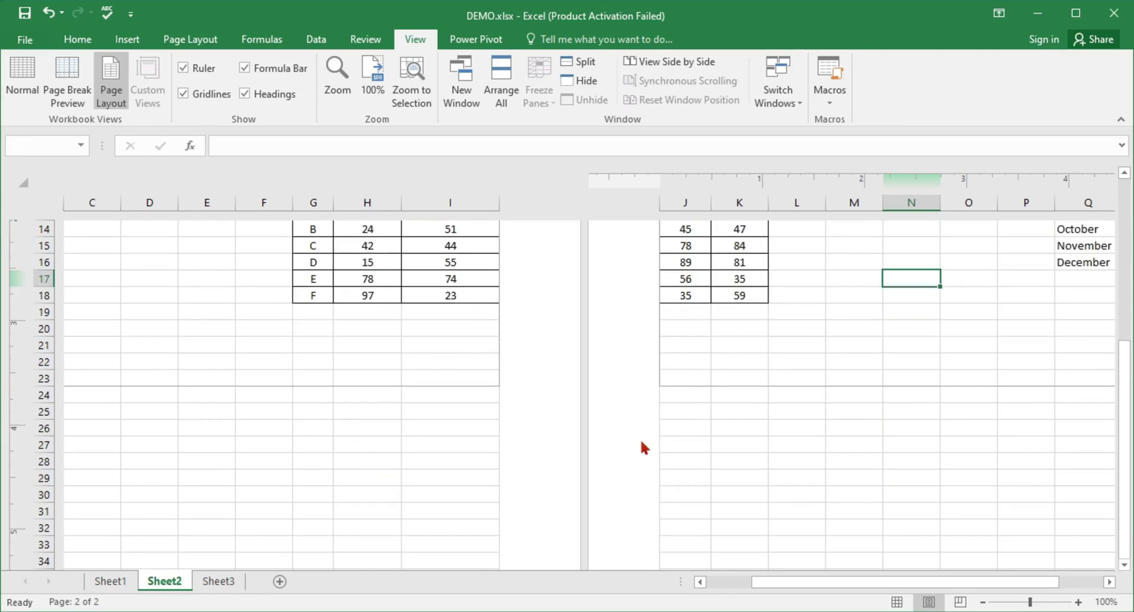
{"action": "scroll", "coordinate": [641, 441], "scroll_direction": "up", "scroll_amount": 4}
{"action": "scroll", "coordinate": [642, 442], "scroll_direction": "down", "scroll_amount": 4}
{"action": "scroll", "coordinate": [641, 441], "scroll_direction": "down", "scroll_amount": 7}
{"action": "scroll", "coordinate": [641, 441], "scroll_direction": "down", "scroll_amount": 5}
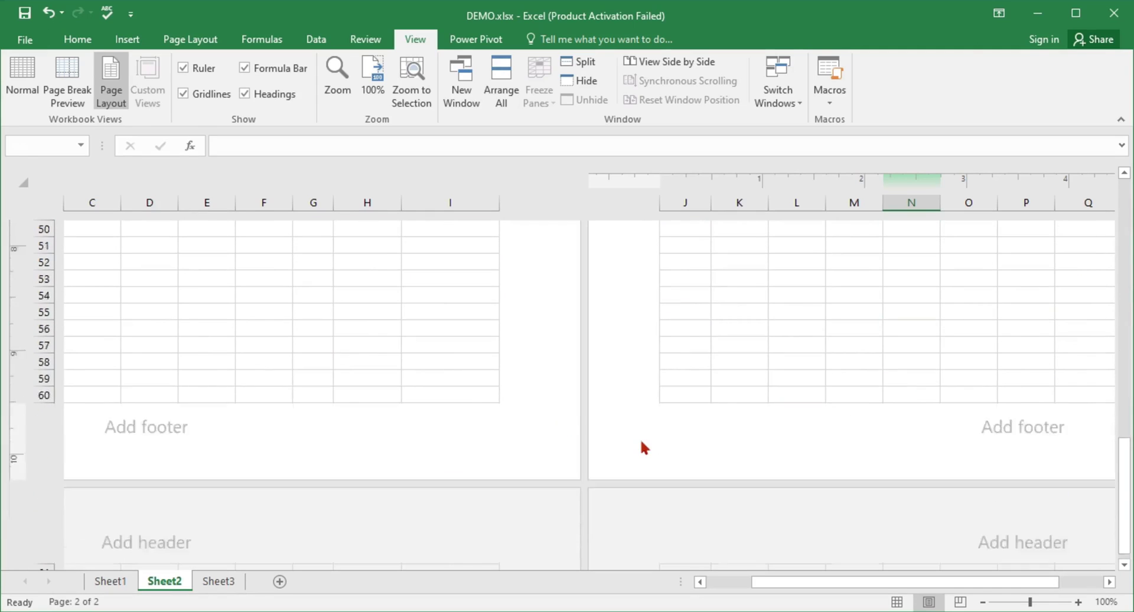
{"action": "scroll", "coordinate": [641, 441], "scroll_direction": "down", "scroll_amount": 1}
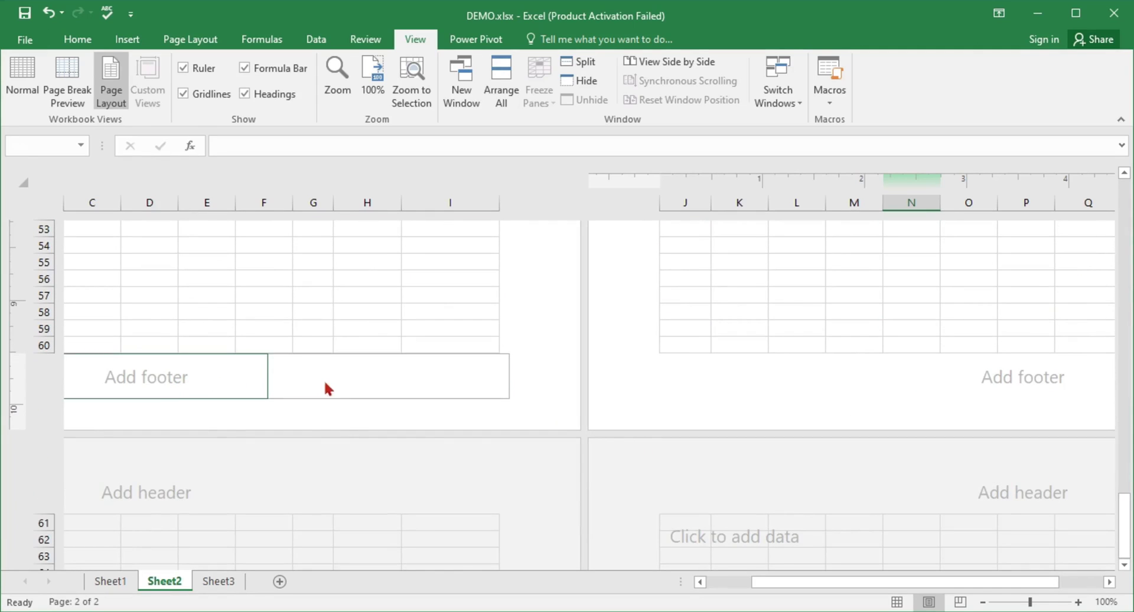
Select the left footer section of page 1, browse the Insert tab, then return to View
{"action": "left_click", "coordinate": [1034, 385]}
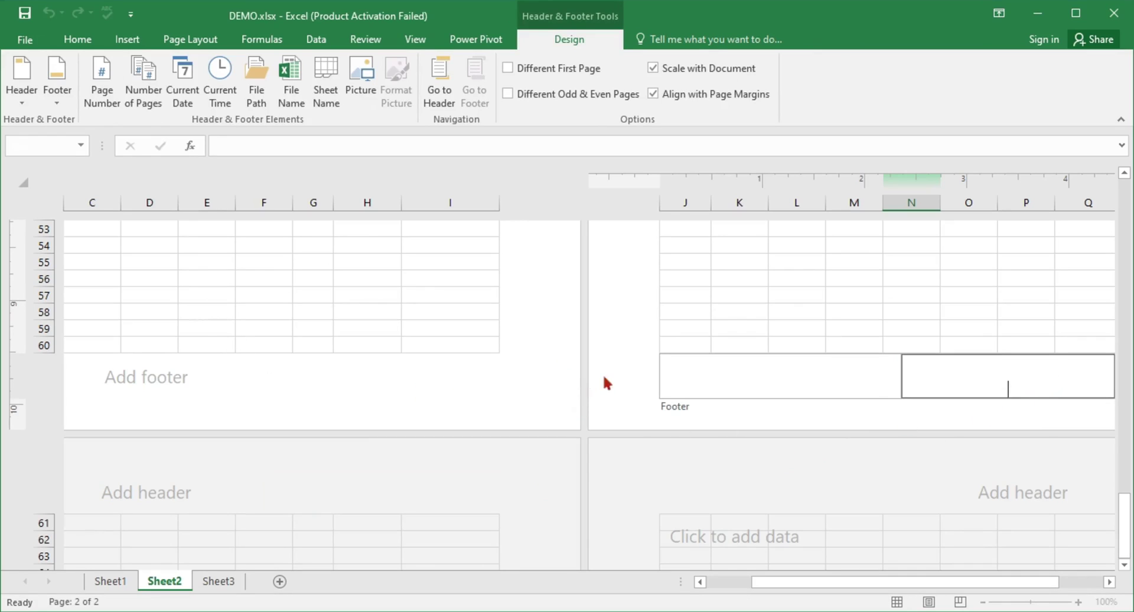
{"action": "left_click", "coordinate": [322, 392]}
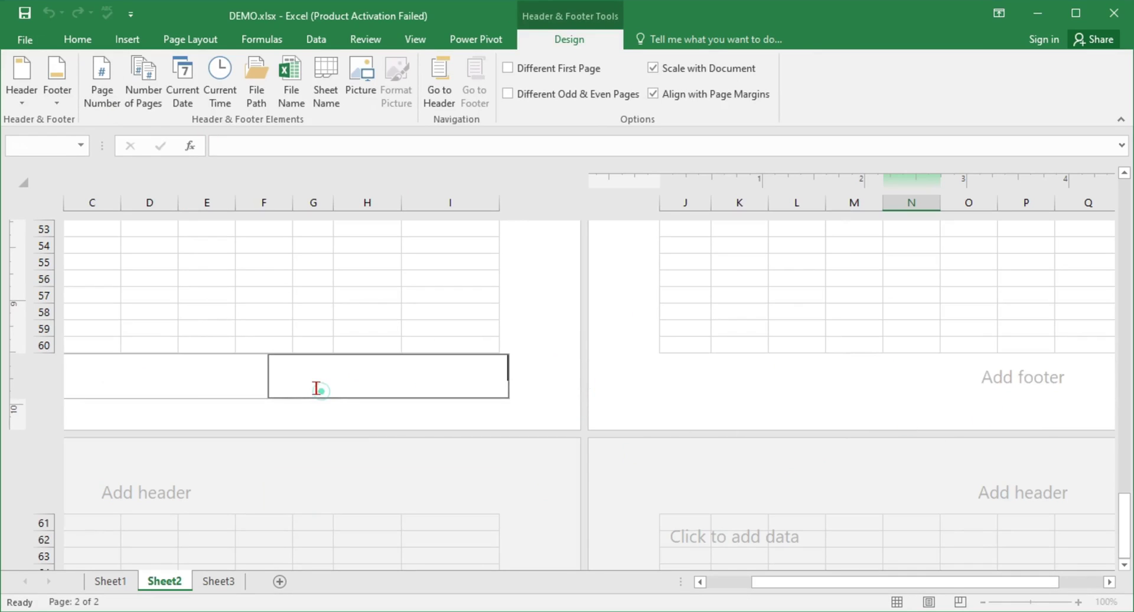
{"action": "left_click", "coordinate": [163, 383]}
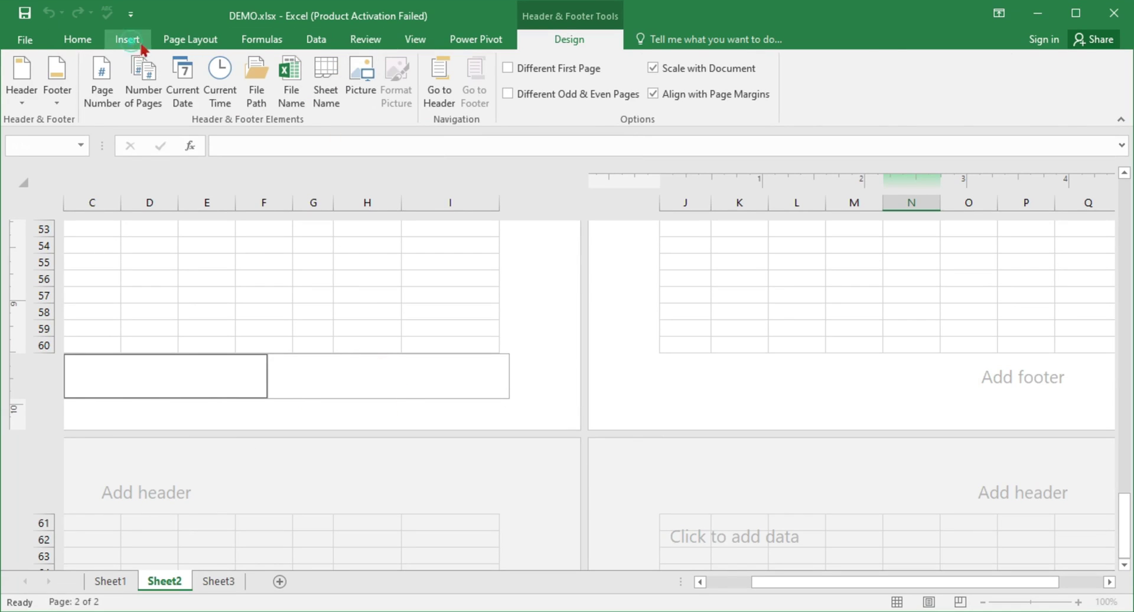
{"action": "left_click", "coordinate": [142, 47]}
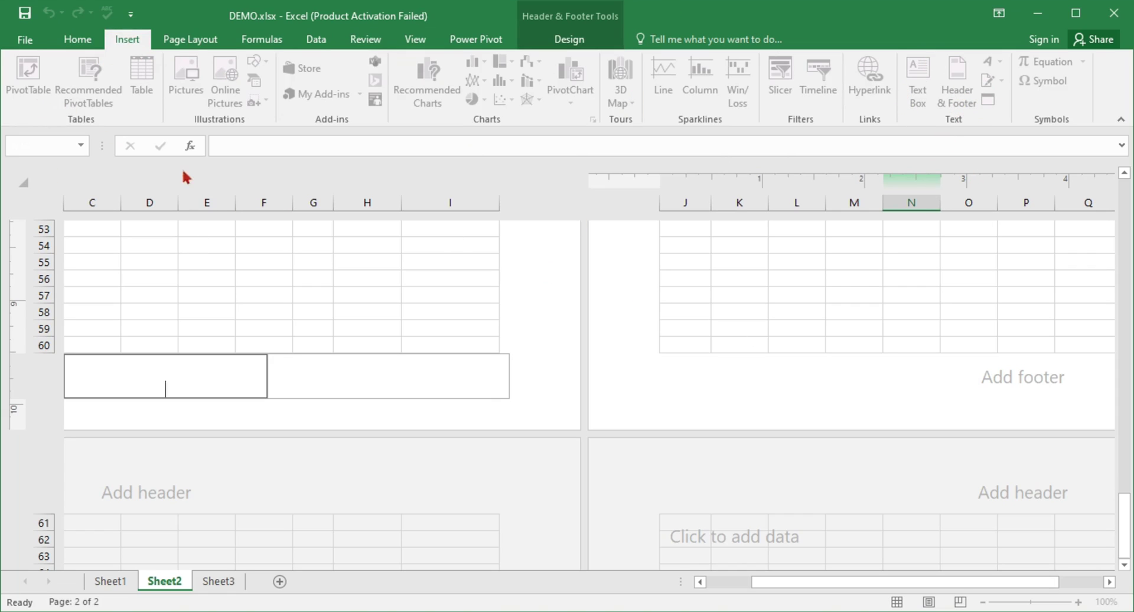
{"action": "left_click", "coordinate": [414, 40]}
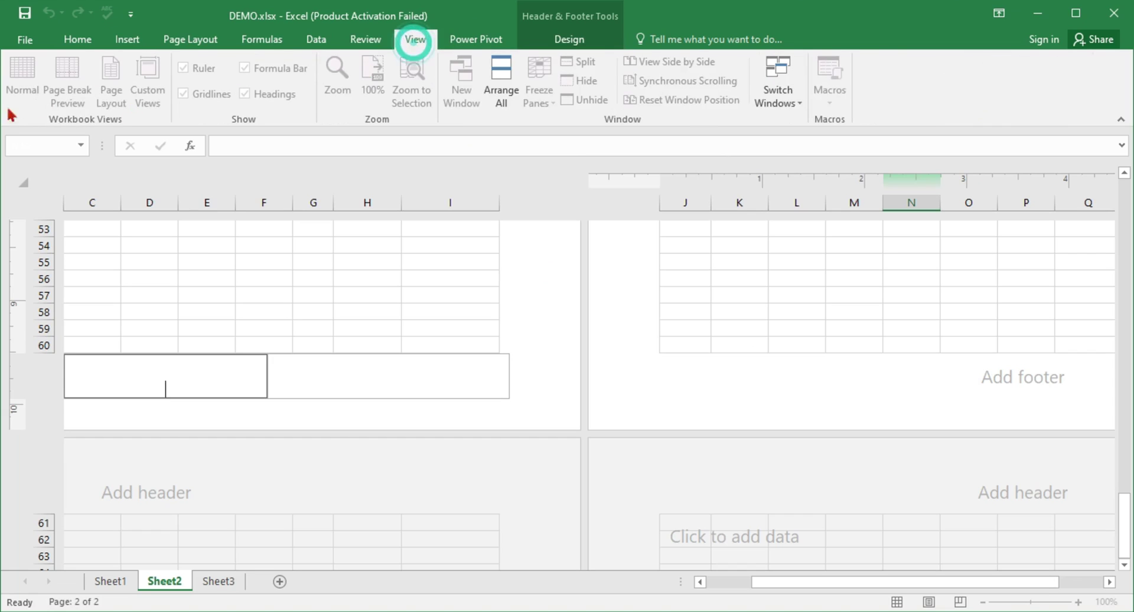
{"action": "left_click", "coordinate": [573, 319]}
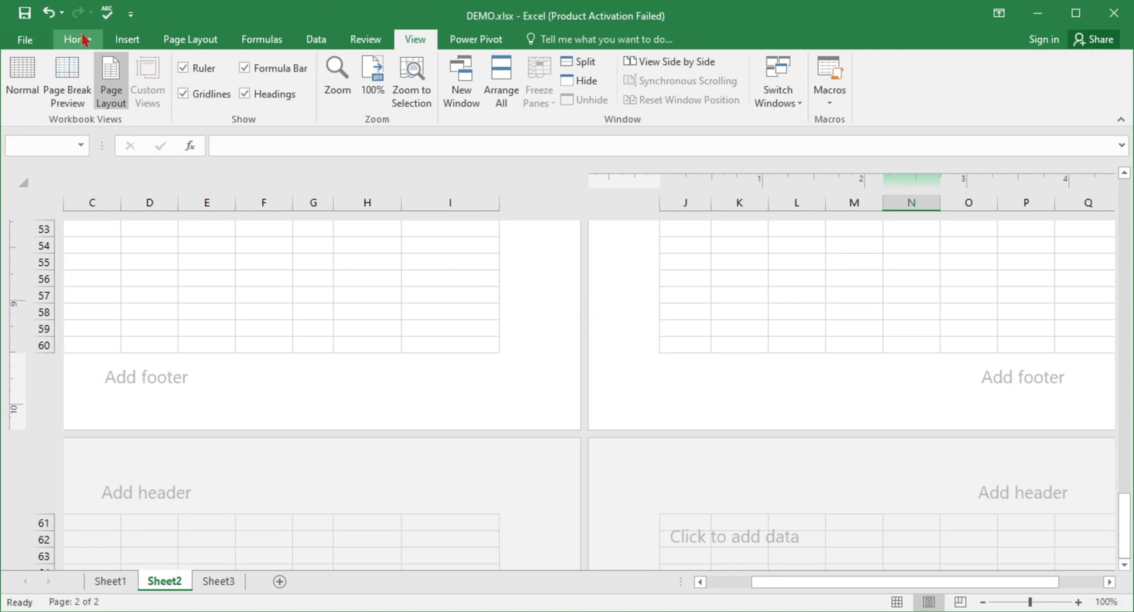
{"action": "left_click", "coordinate": [115, 41]}
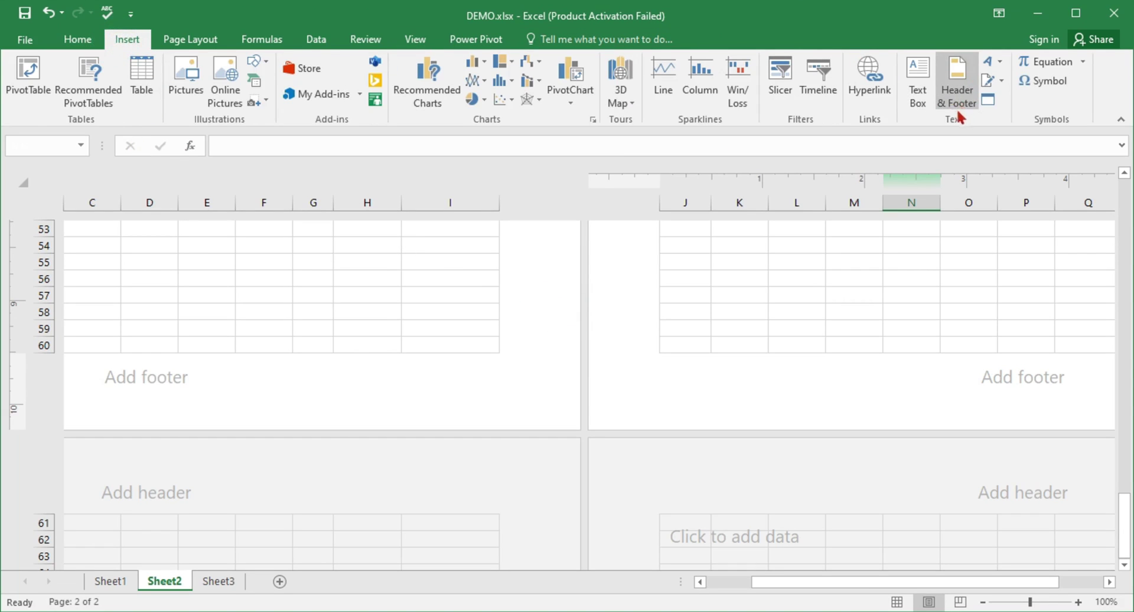
{"action": "left_click", "coordinate": [415, 38]}
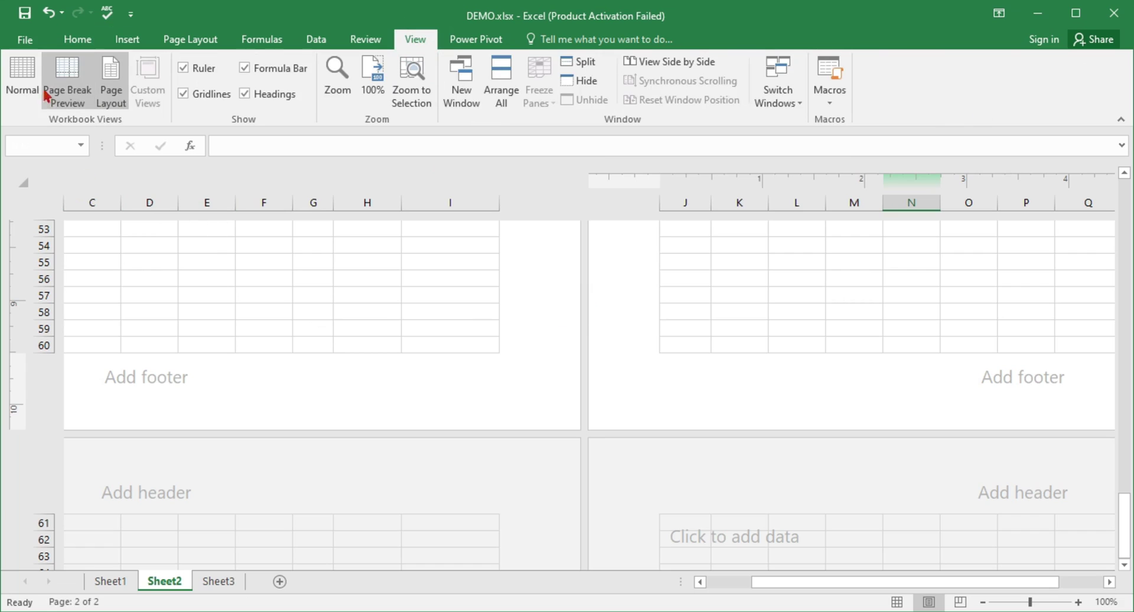
Return Sheet2 to Normal view and toggle its gridlines off and on, selecting F3, E10 and D10
{"action": "left_click", "coordinate": [23, 83]}
{"action": "scroll", "coordinate": [543, 384], "scroll_direction": "up", "scroll_amount": 5}
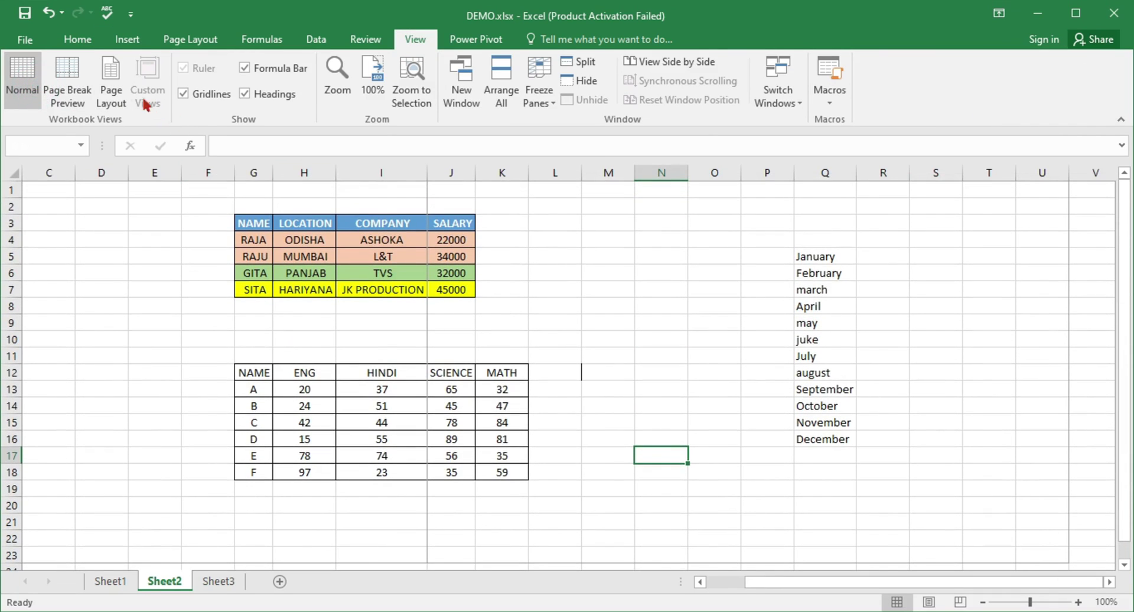
{"action": "left_click", "coordinate": [158, 83]}
{"action": "left_click", "coordinate": [184, 93]}
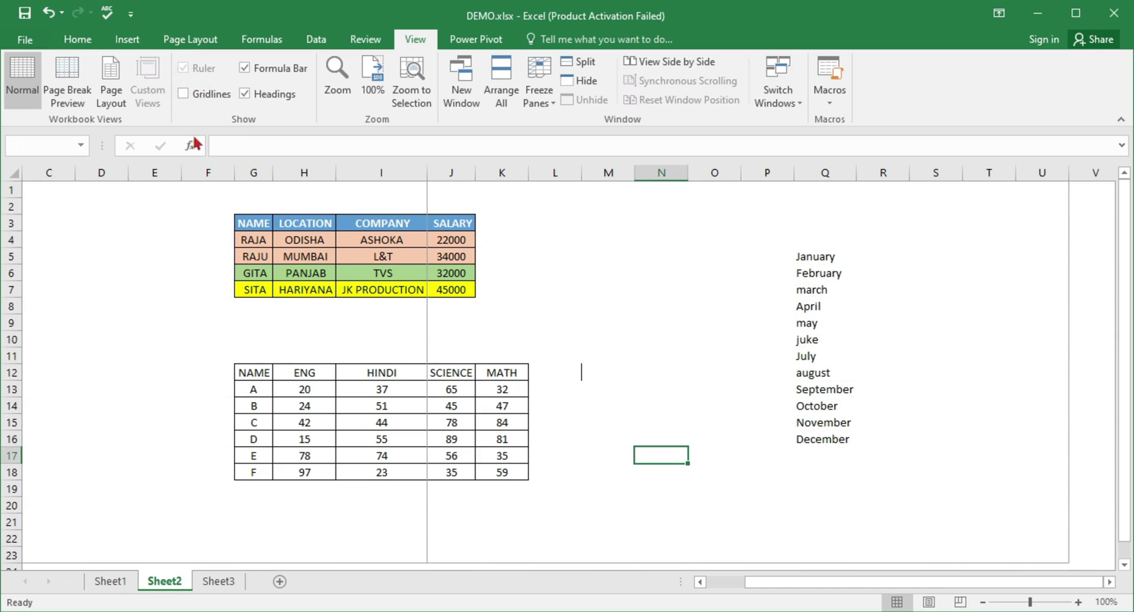
{"action": "left_click", "coordinate": [183, 95]}
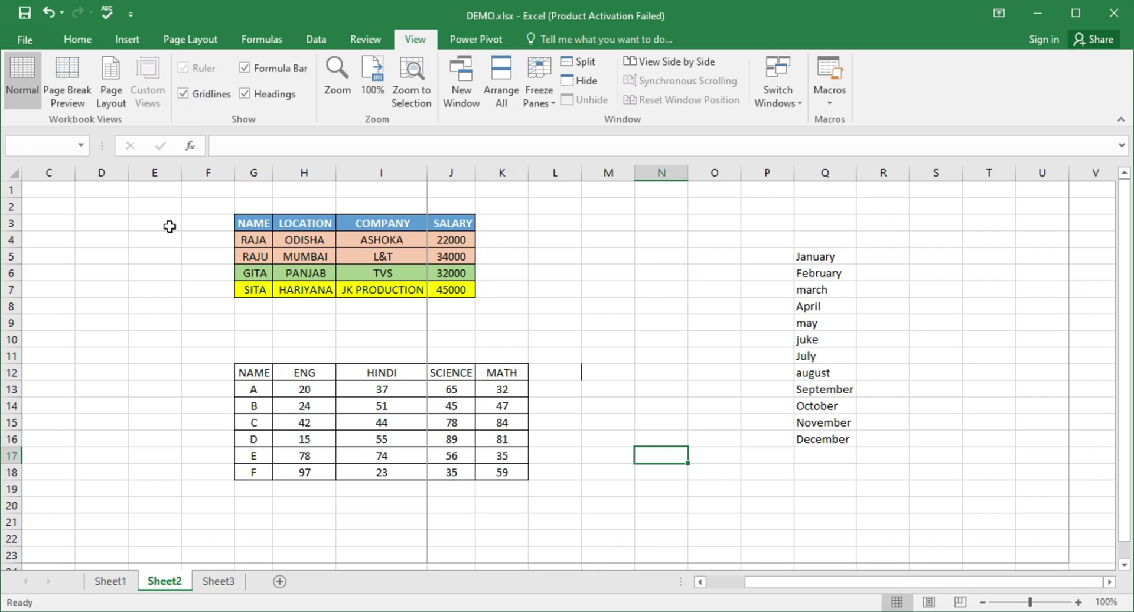
{"action": "left_click", "coordinate": [195, 227]}
{"action": "left_click", "coordinate": [183, 94]}
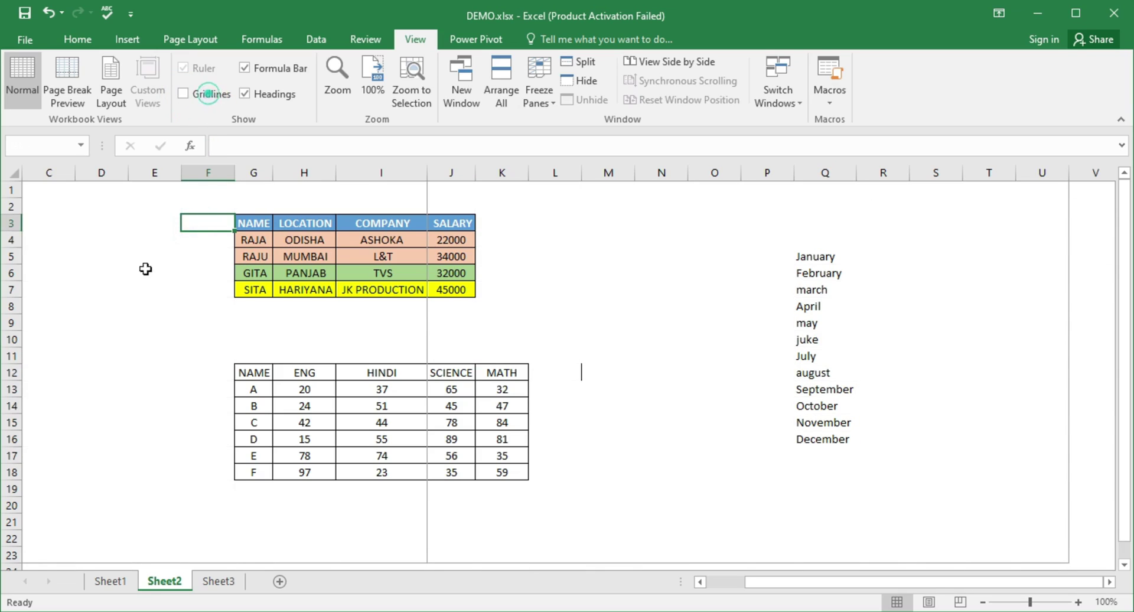
{"action": "left_click", "coordinate": [168, 346]}
{"action": "left_click", "coordinate": [118, 340]}
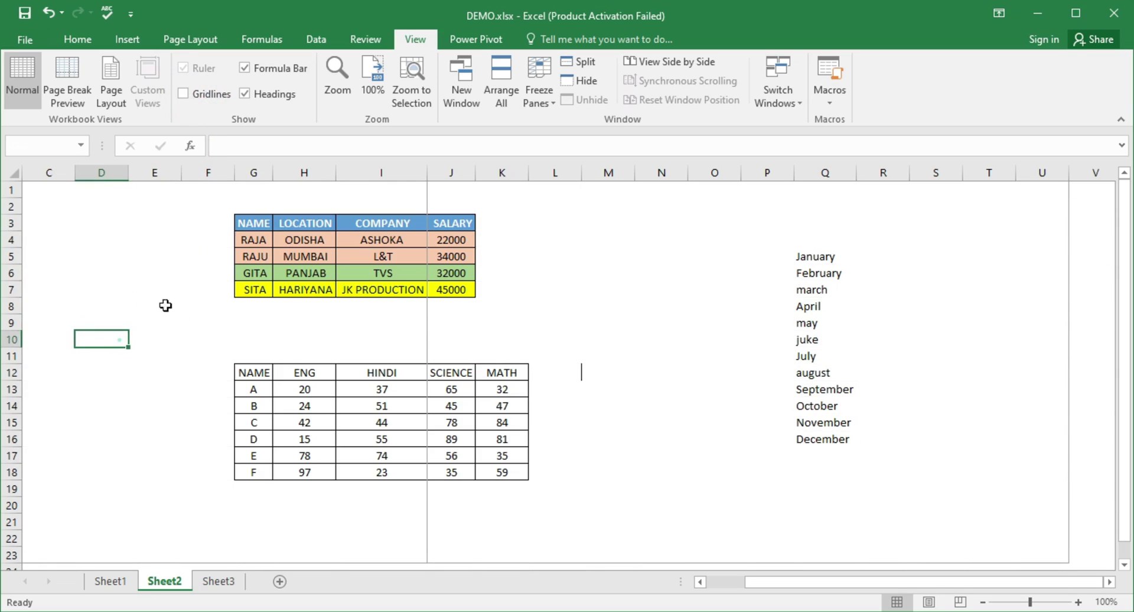
{"action": "left_click", "coordinate": [183, 93]}
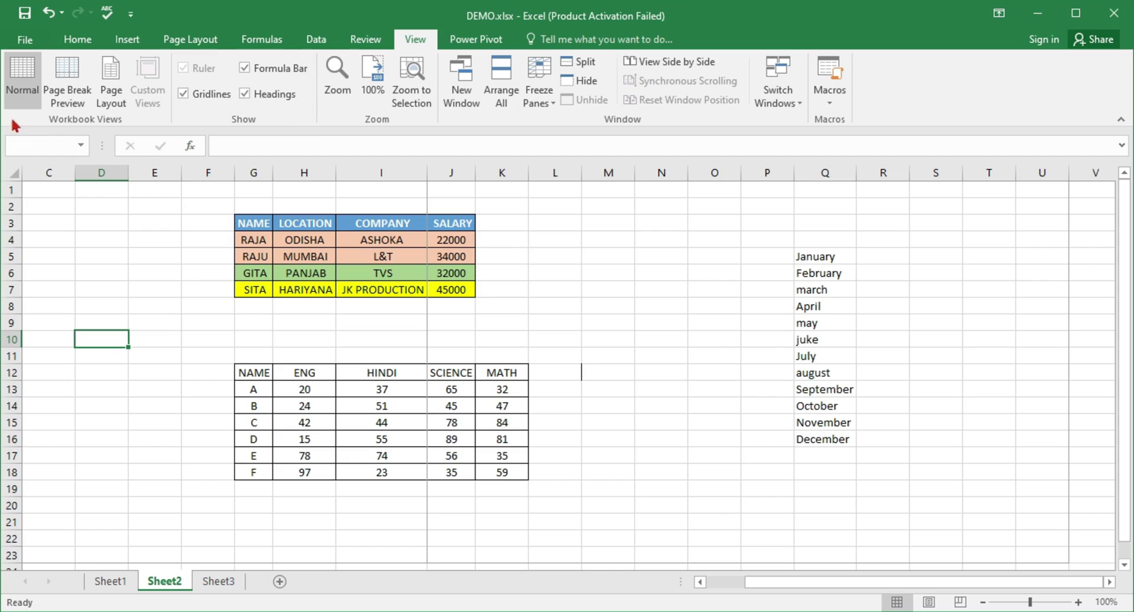
{"action": "left_click", "coordinate": [245, 69]}
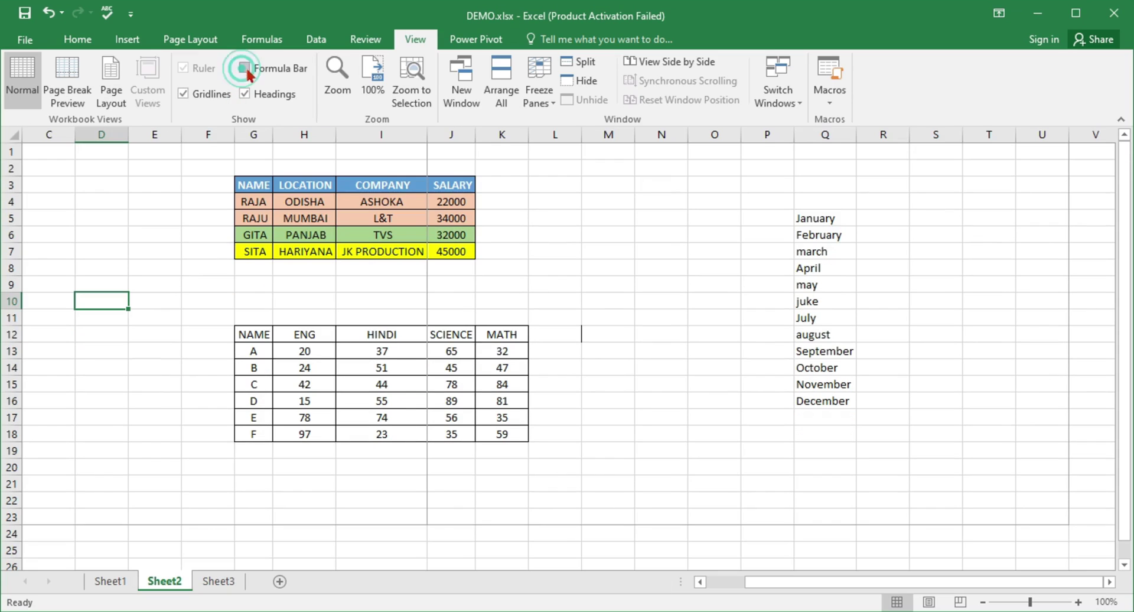
{"action": "left_click", "coordinate": [244, 68]}
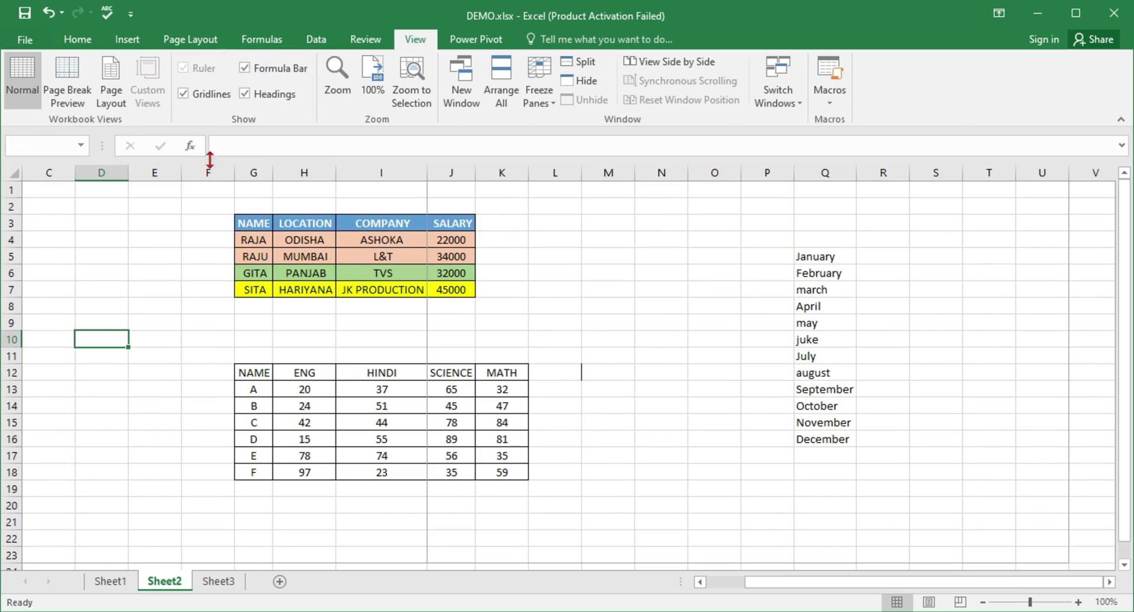
{"action": "left_click_drag", "start_coordinate": [451, 239], "coordinate": [454, 288]}
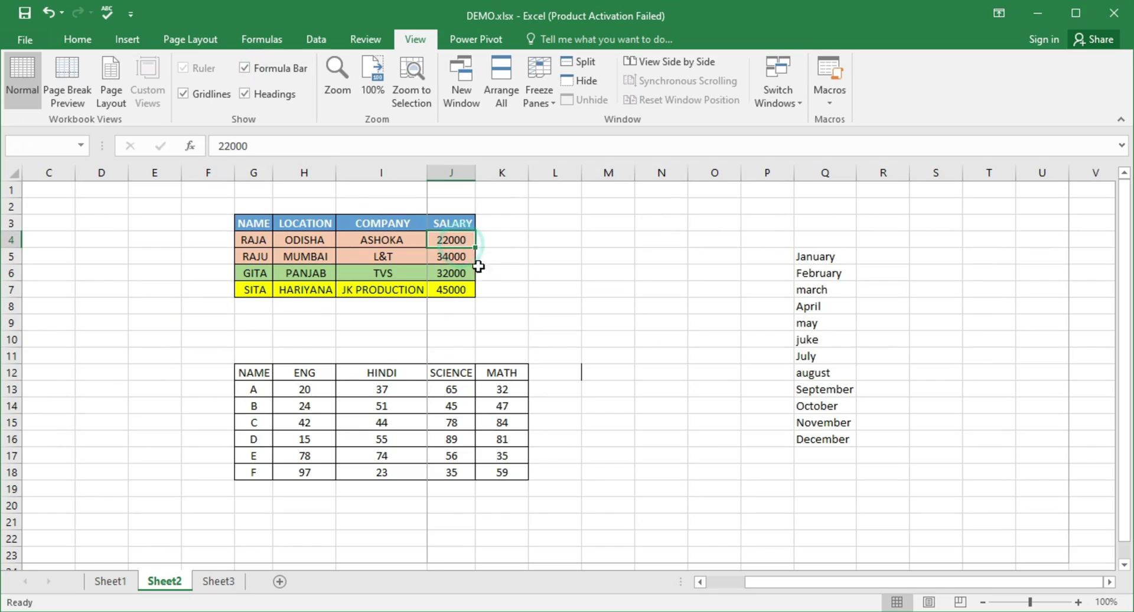
{"action": "left_click", "coordinate": [502, 289]}
{"action": "left_click", "coordinate": [381, 291]}
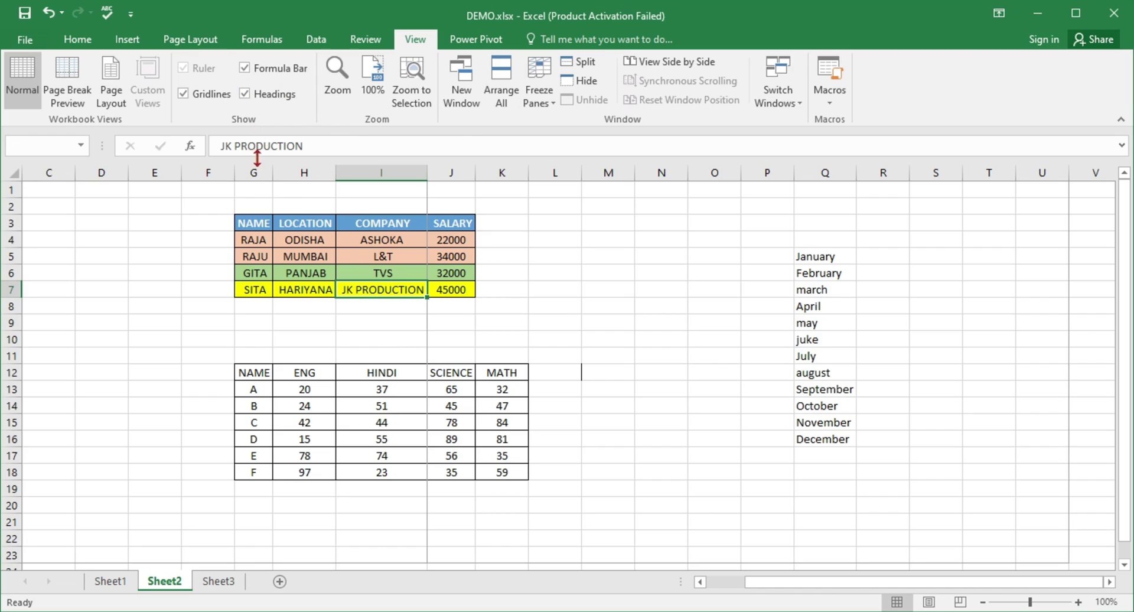
{"action": "left_click", "coordinate": [243, 93]}
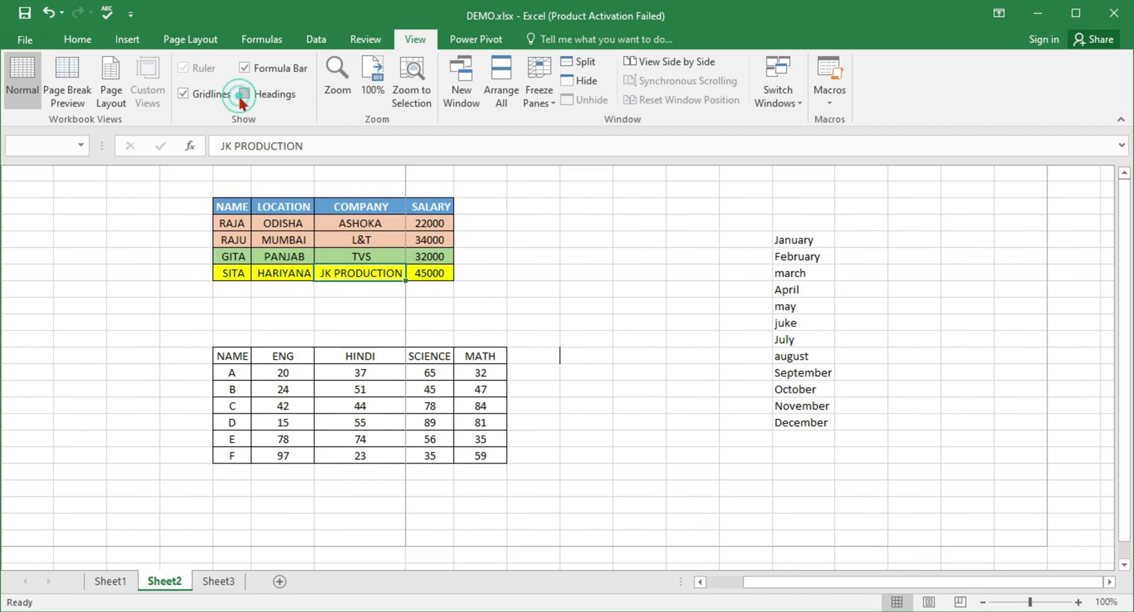
{"action": "left_click", "coordinate": [242, 93]}
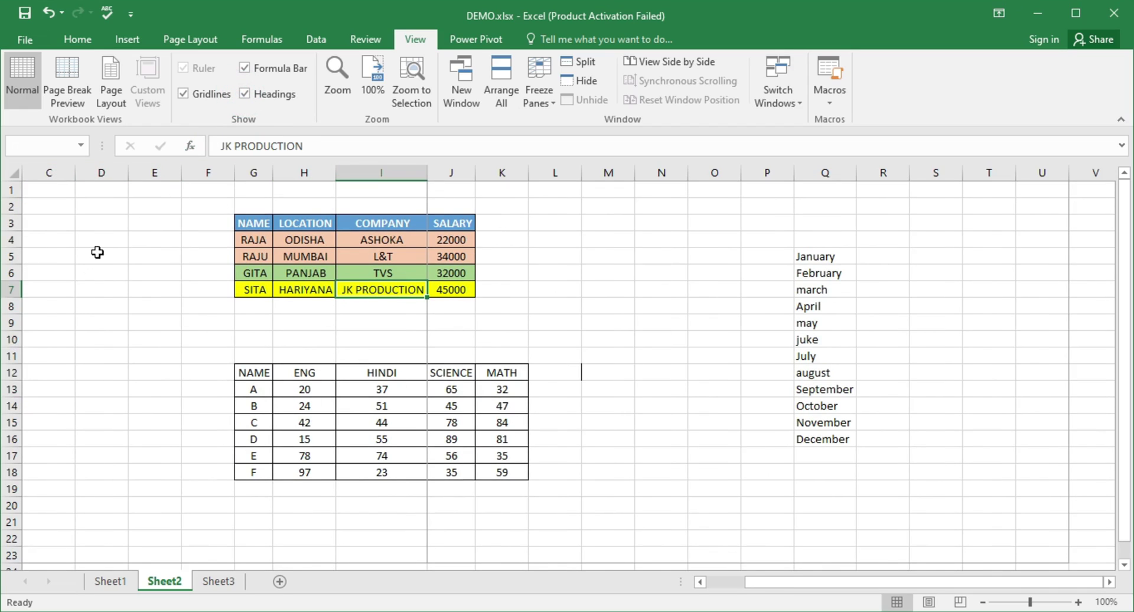
{"action": "left_click", "coordinate": [242, 94]}
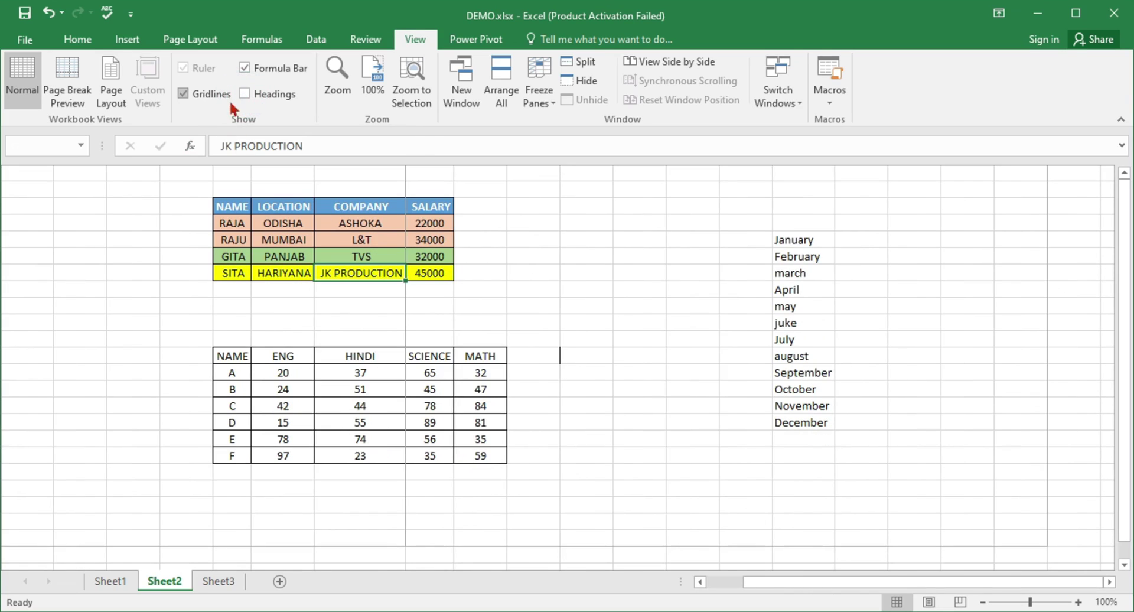
{"action": "left_click", "coordinate": [245, 93]}
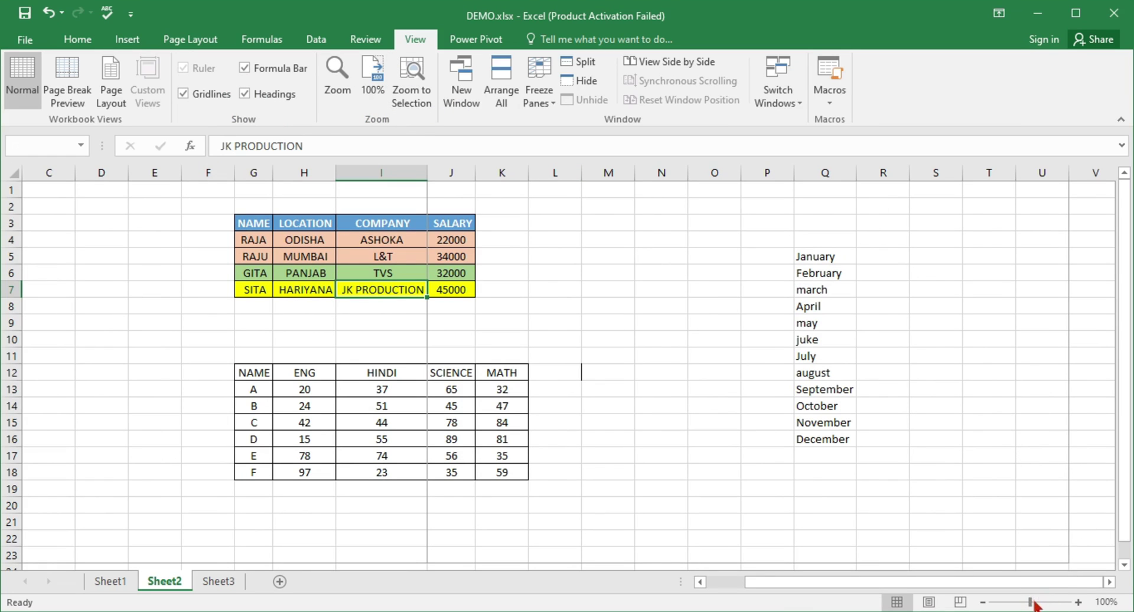
{"action": "left_click_drag", "start_coordinate": [1029, 601], "coordinate": [1041, 602]}
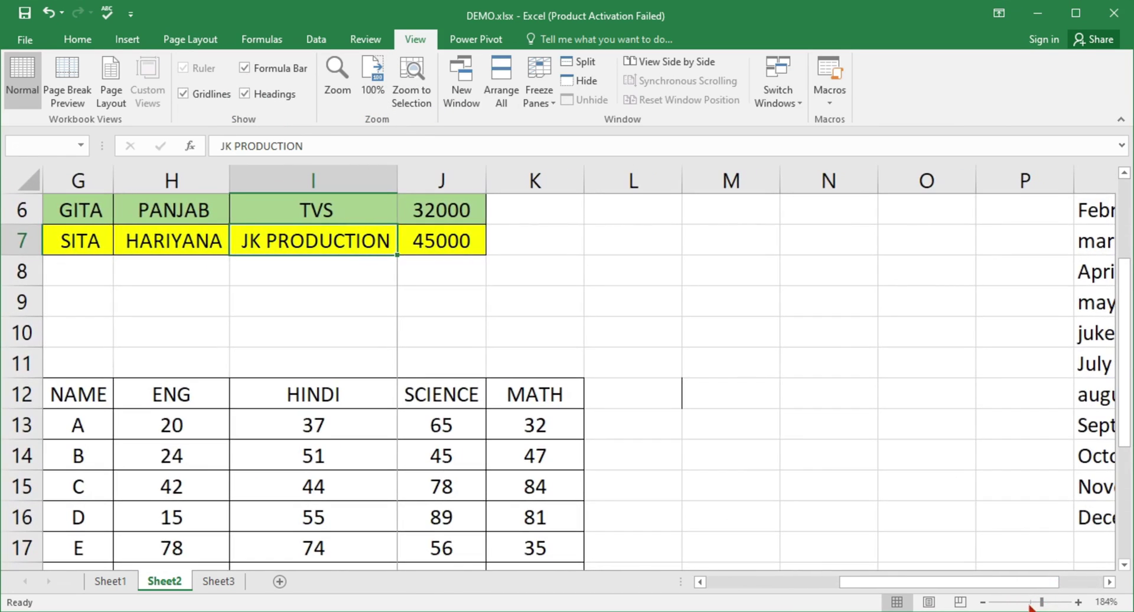
{"action": "left_click_drag", "start_coordinate": [1041, 603], "coordinate": [1027, 602]}
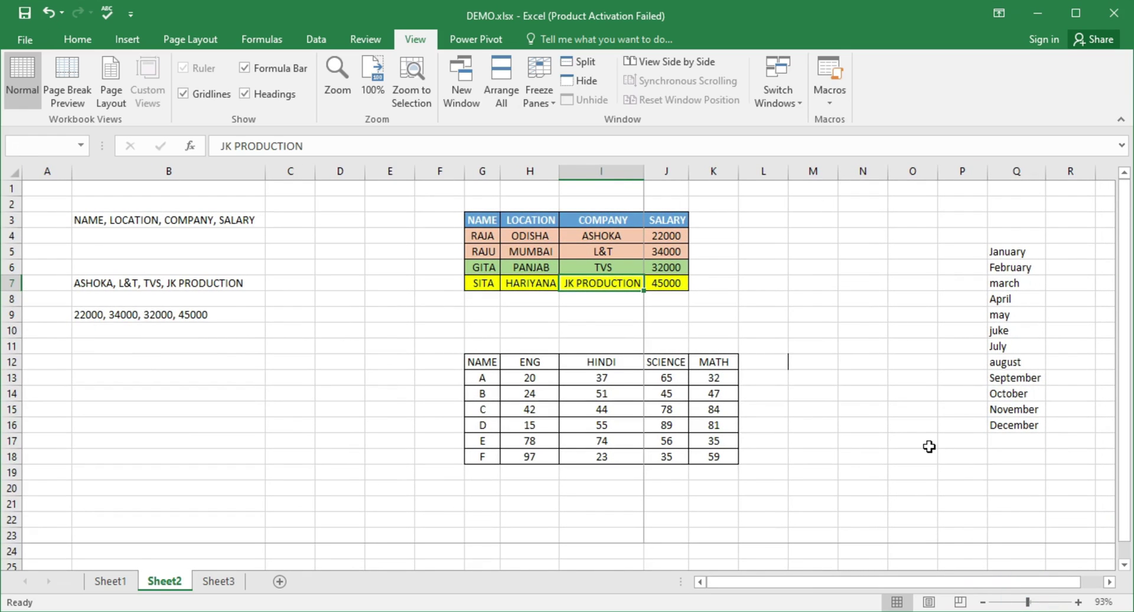
{"action": "scroll", "coordinate": [929, 447], "scroll_direction": "down", "scroll_amount": 2}
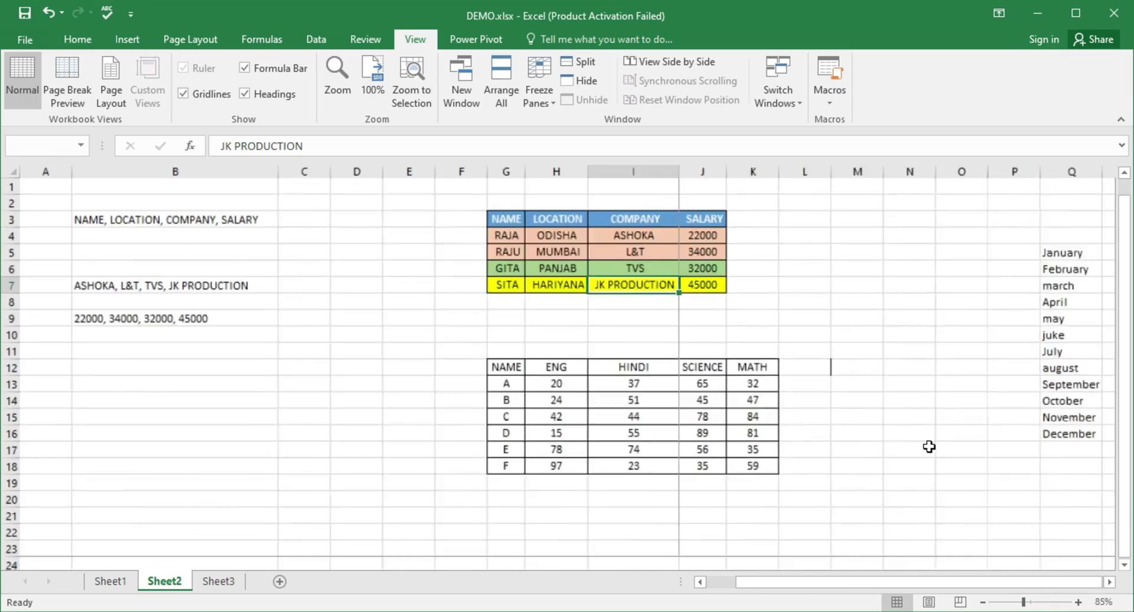
{"action": "scroll", "coordinate": [929, 447], "scroll_direction": "up", "scroll_amount": 1}
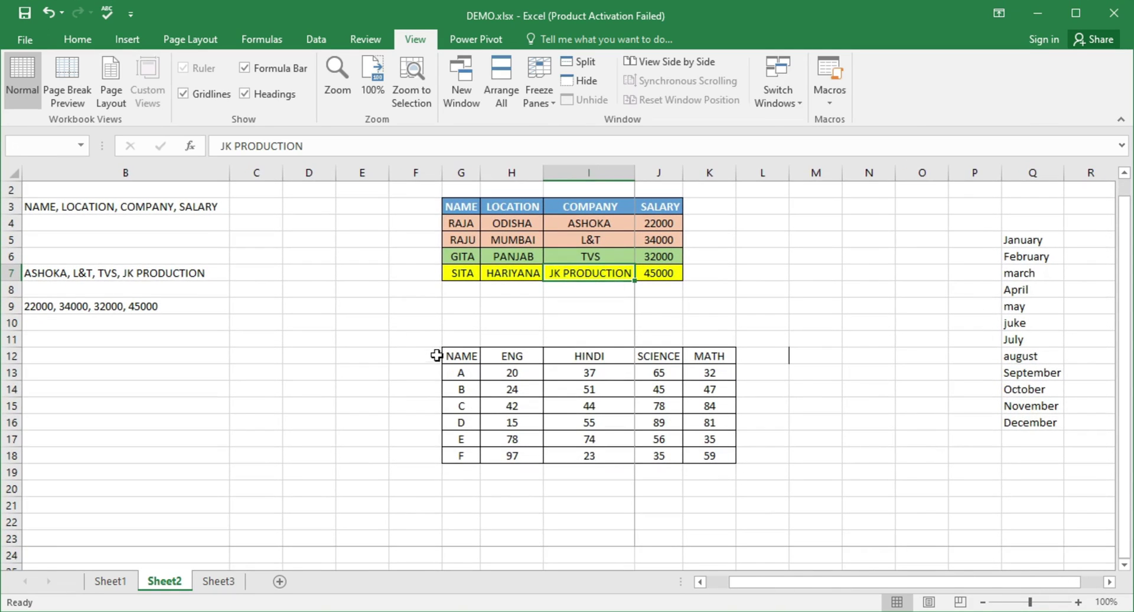
{"action": "left_click", "coordinate": [337, 74]}
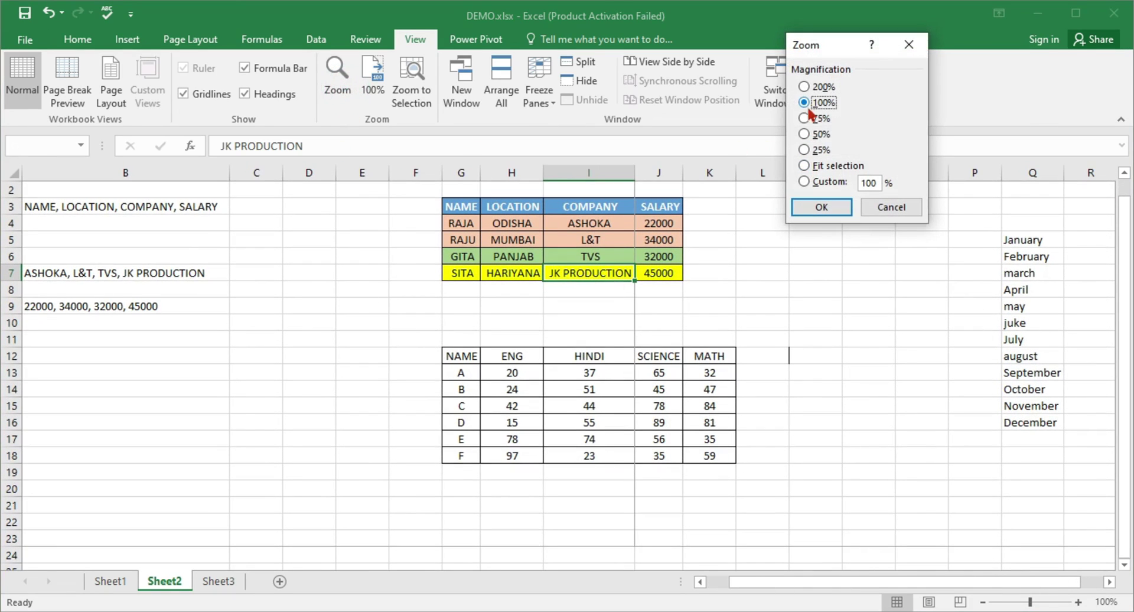
{"action": "left_click", "coordinate": [806, 134]}
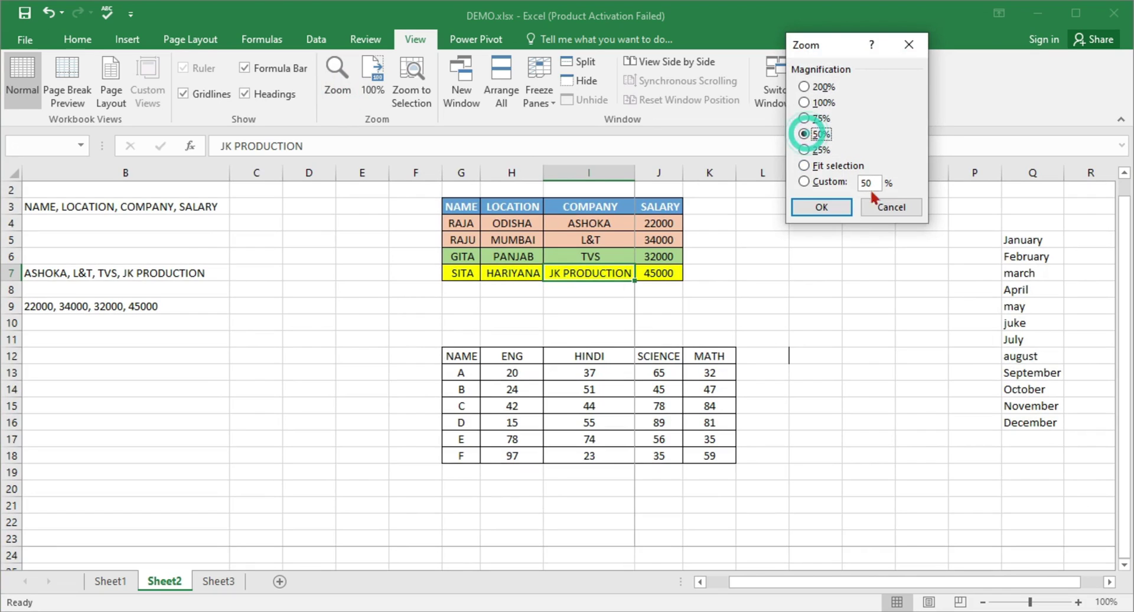
{"action": "left_click", "coordinate": [820, 215]}
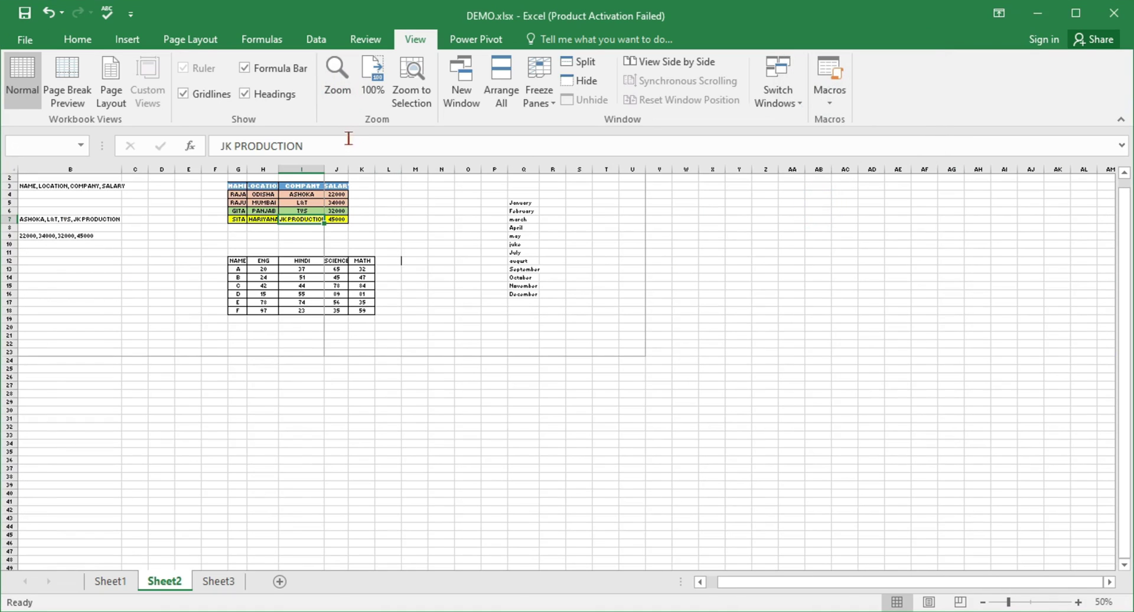
{"action": "key", "text": "alt+w"}
{"action": "key", "text": "j"}
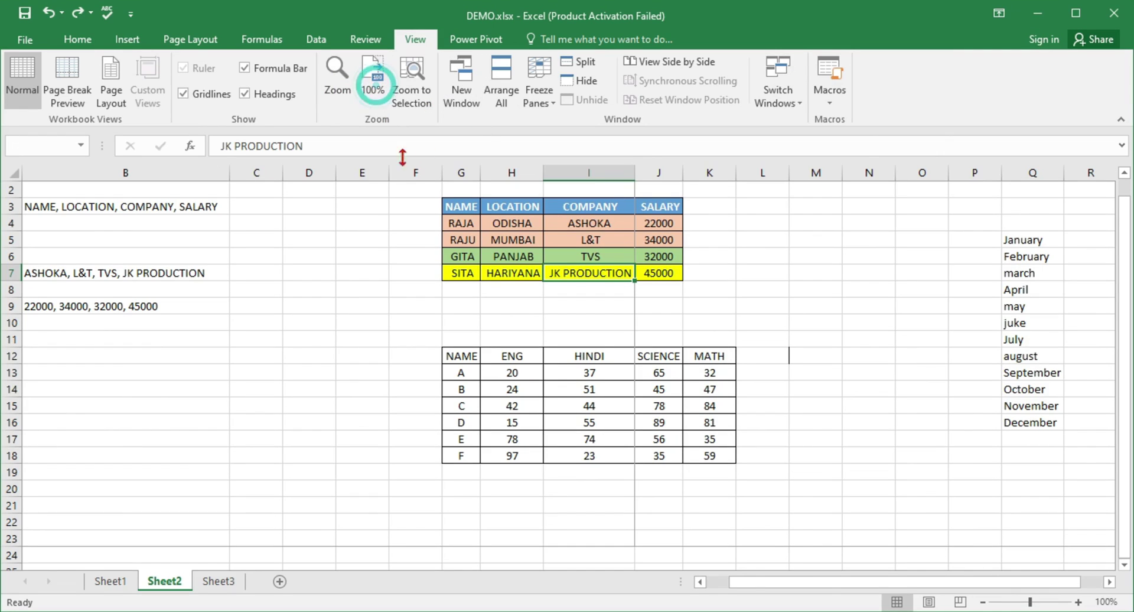
{"action": "left_click", "coordinate": [344, 102]}
{"action": "left_click", "coordinate": [804, 149]}
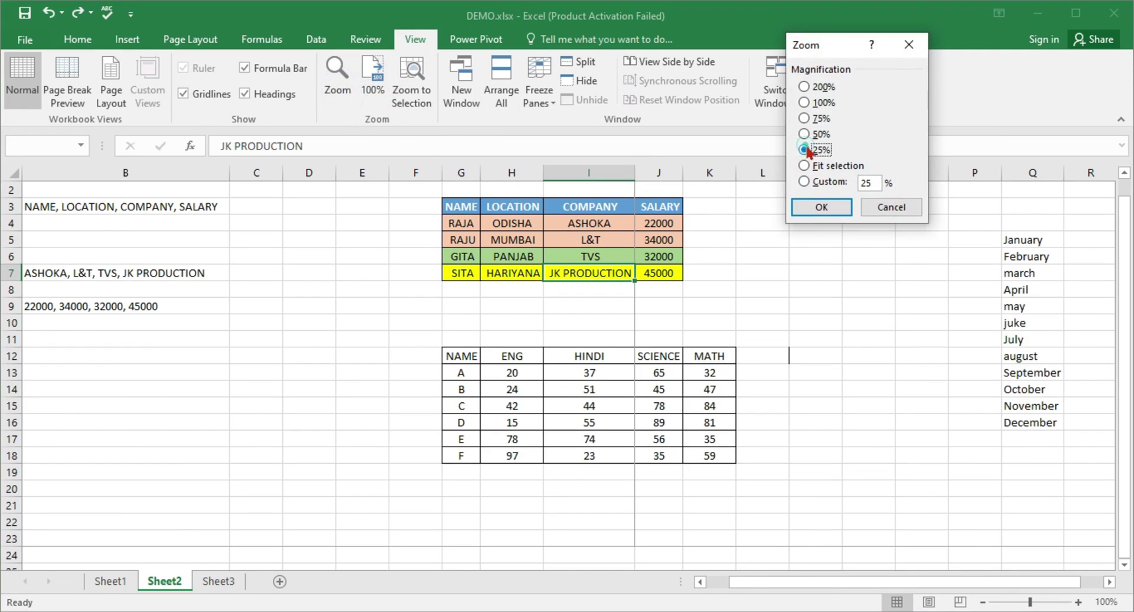
{"action": "left_click", "coordinate": [826, 212]}
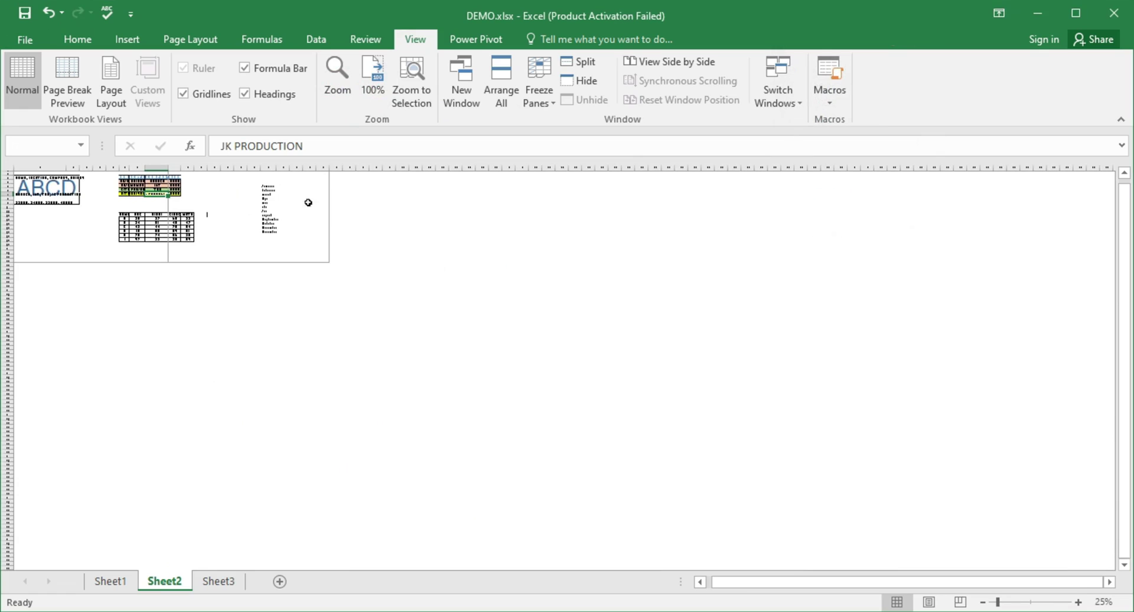
{"action": "left_click", "coordinate": [373, 88]}
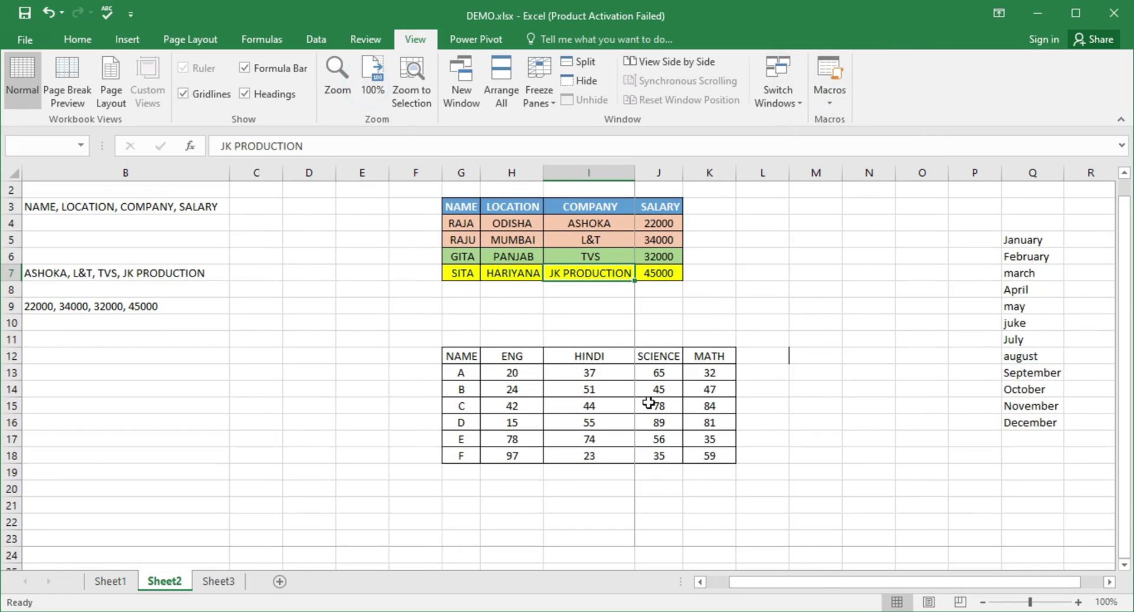
Zoom to the selection, select cells and columns F through H4, then reset zoom to 100%
{"action": "left_click", "coordinate": [424, 105]}
{"action": "left_click", "coordinate": [173, 263]}
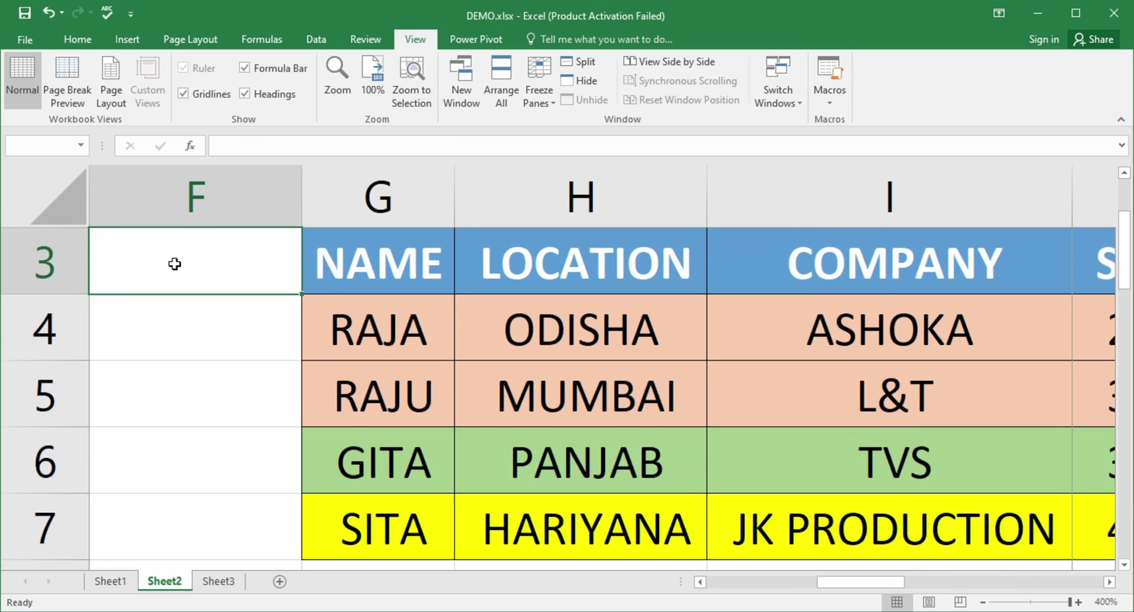
{"action": "left_click", "coordinate": [186, 216]}
{"action": "left_click", "coordinate": [421, 207]}
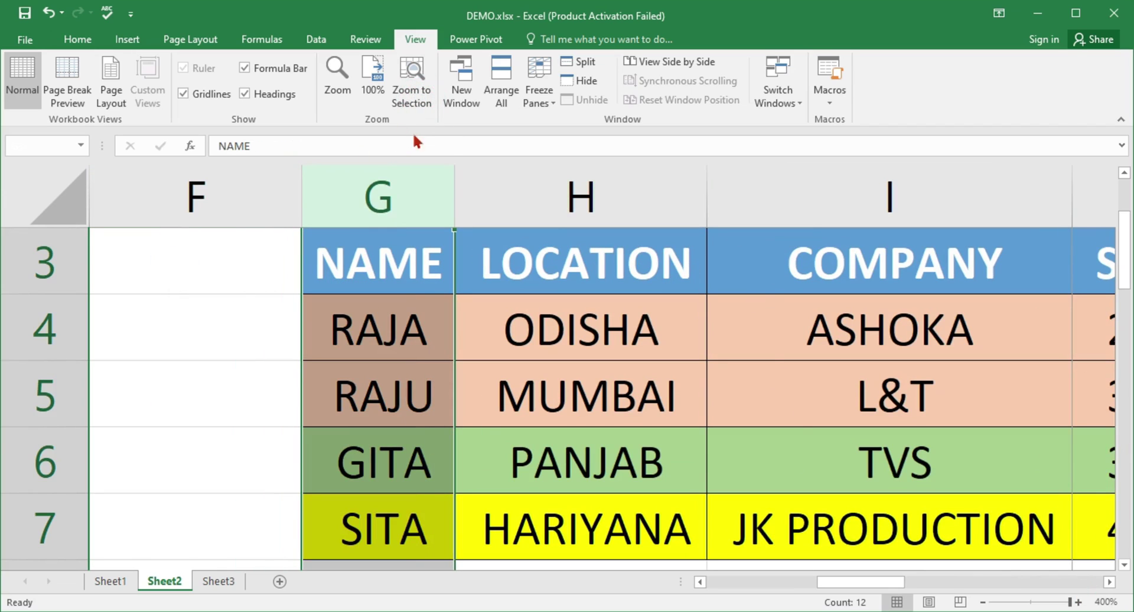
{"action": "left_click", "coordinate": [465, 231]}
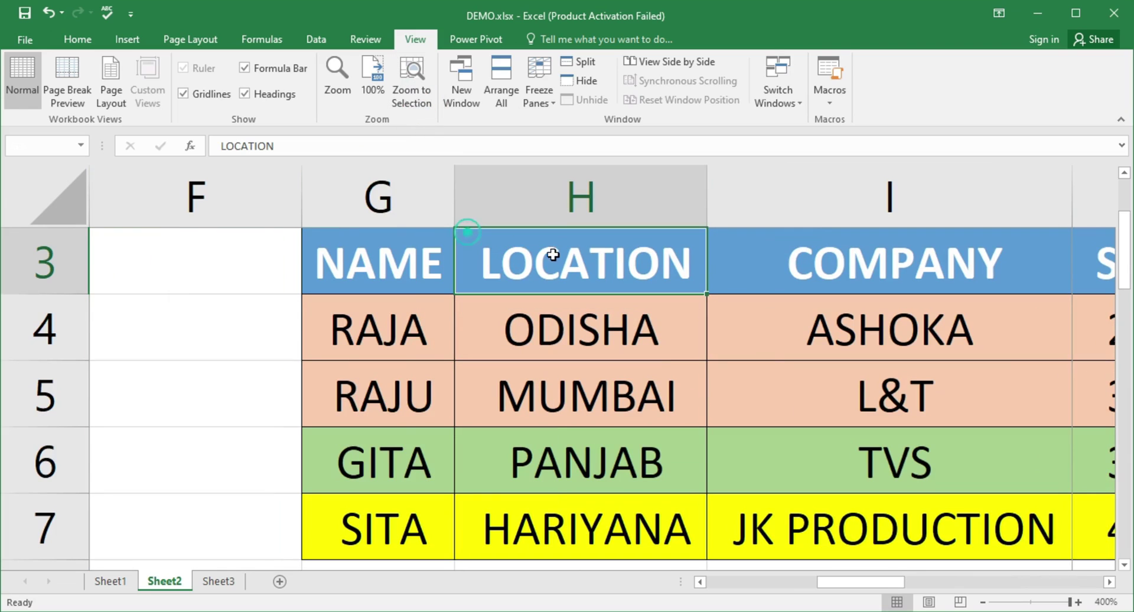
{"action": "left_click", "coordinate": [522, 324]}
{"action": "left_click", "coordinate": [372, 79]}
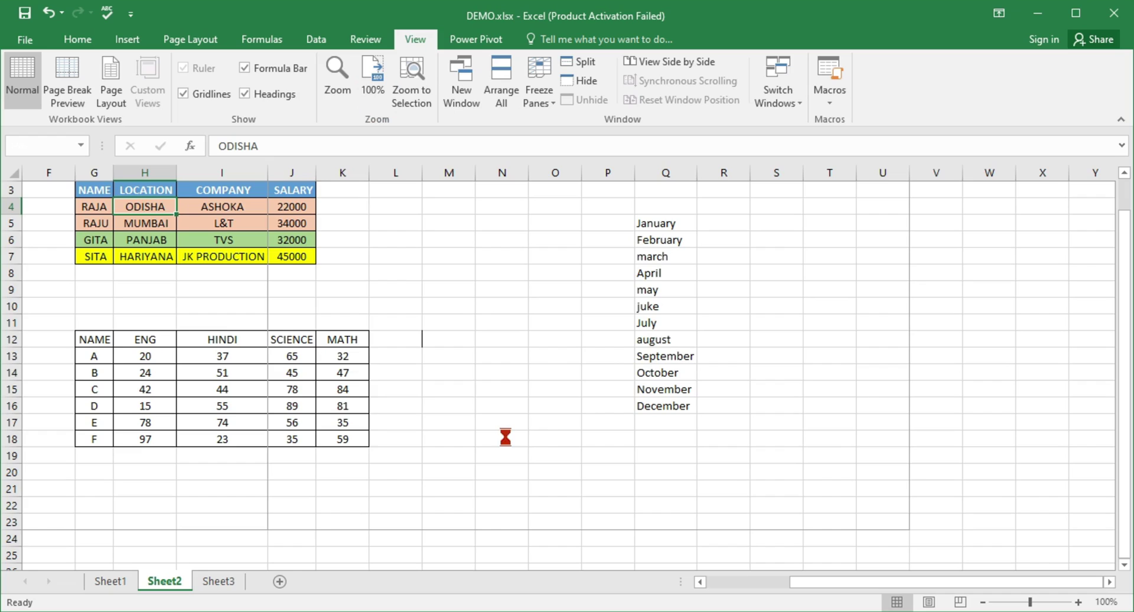
{"action": "scroll", "coordinate": [505, 437], "scroll_direction": "up", "scroll_amount": 1, "text": "ctrl"}
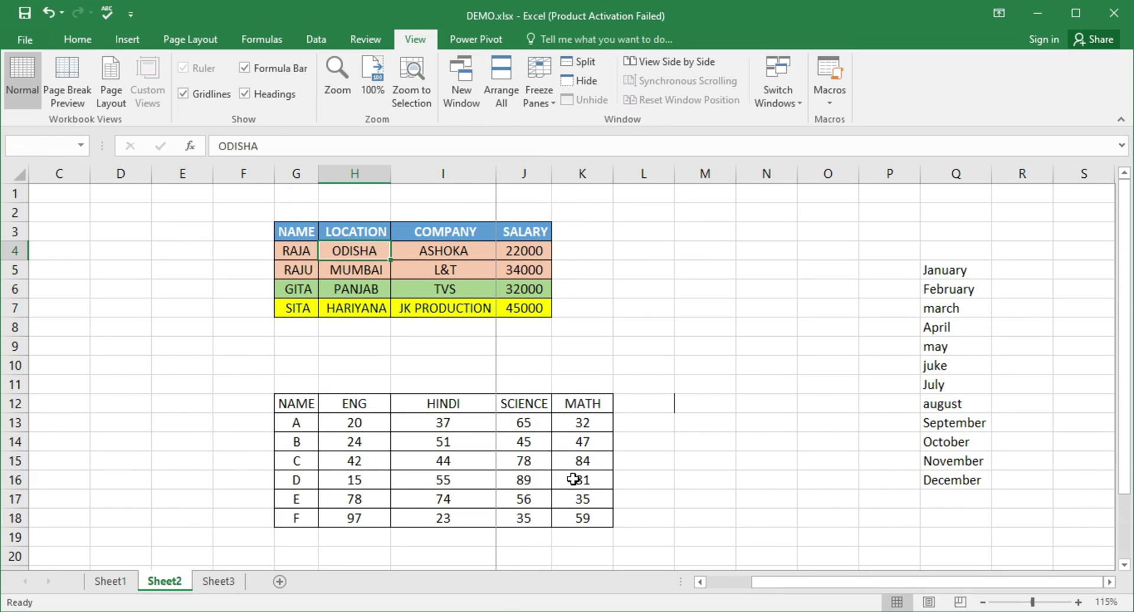
Open DEMO.xlsx:2 as a new window, minimize it, then restore and maximize it
{"action": "left_click", "coordinate": [461, 89]}
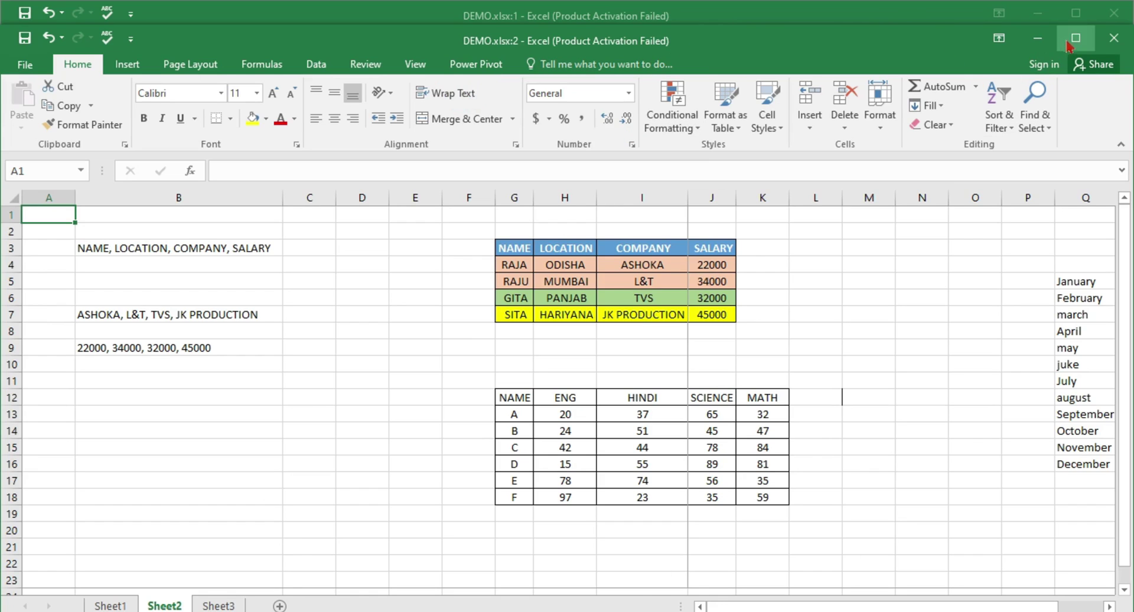
{"action": "left_click", "coordinate": [1037, 38]}
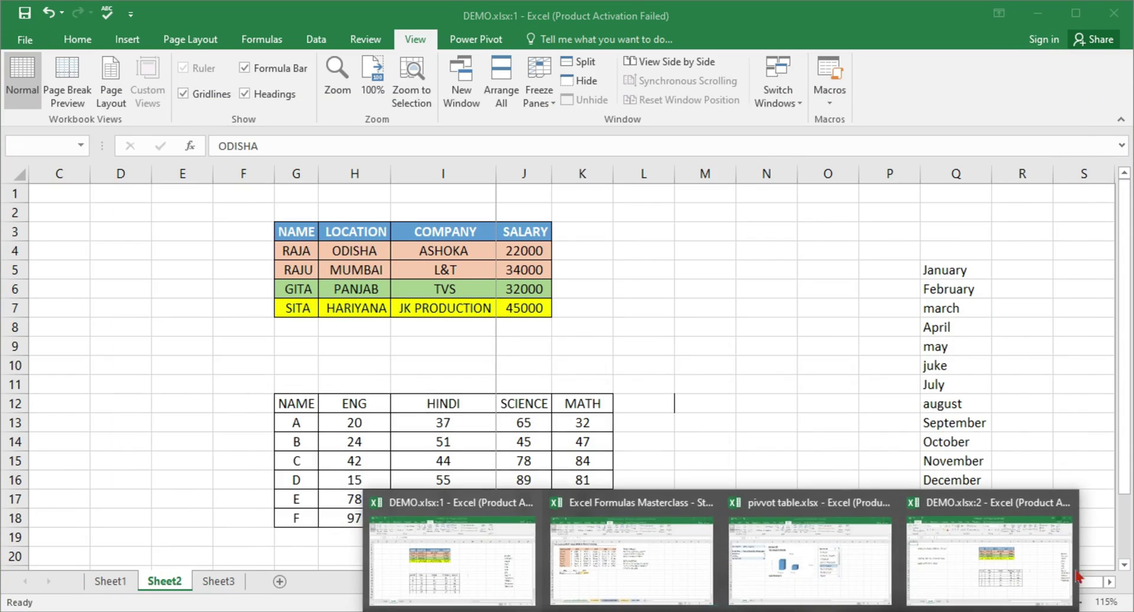
{"action": "left_click", "coordinate": [1026, 571]}
{"action": "left_click", "coordinate": [1084, 34]}
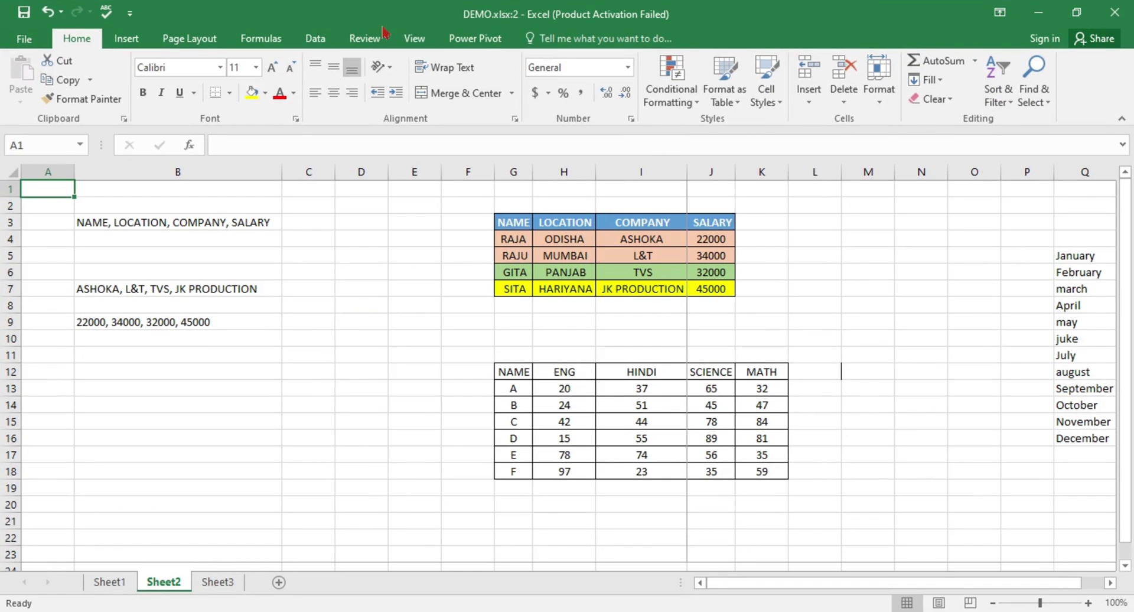
{"action": "left_click", "coordinate": [416, 38]}
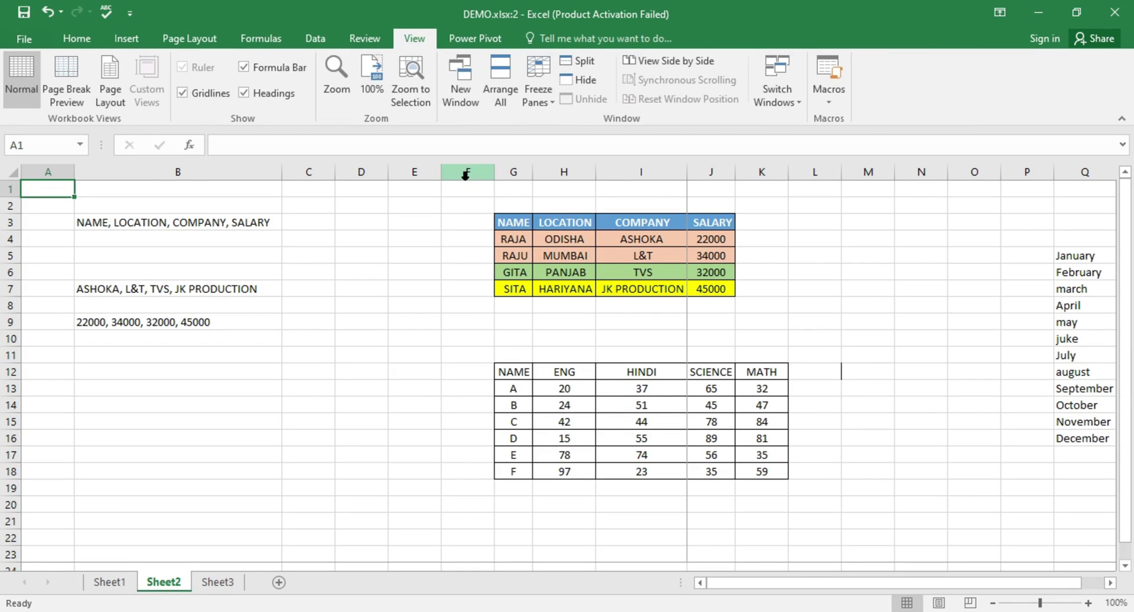
Tile the open workbook windows with Arrange All, then maximize DEMO.xlsx:2
{"action": "left_click", "coordinate": [501, 94]}
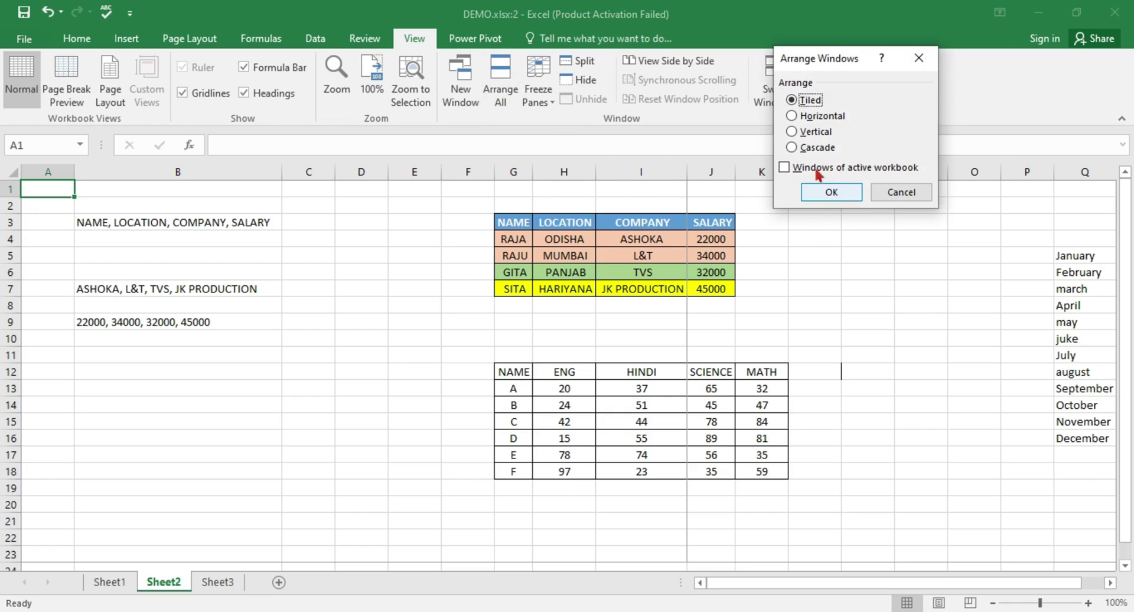
{"action": "left_click", "coordinate": [791, 116]}
{"action": "left_click", "coordinate": [792, 99]}
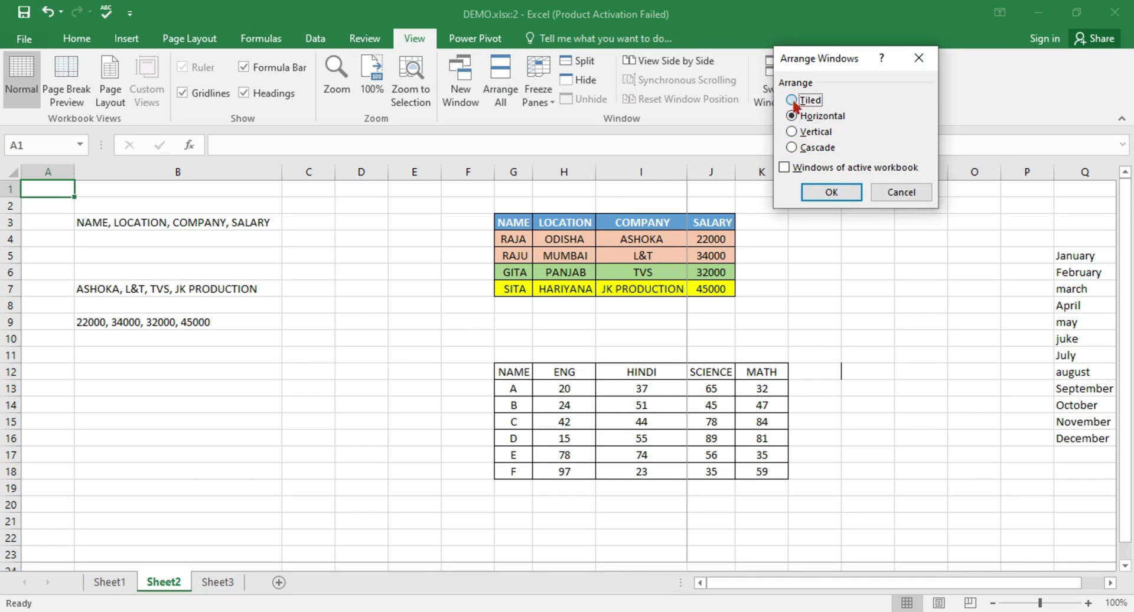
{"action": "left_click", "coordinate": [831, 192]}
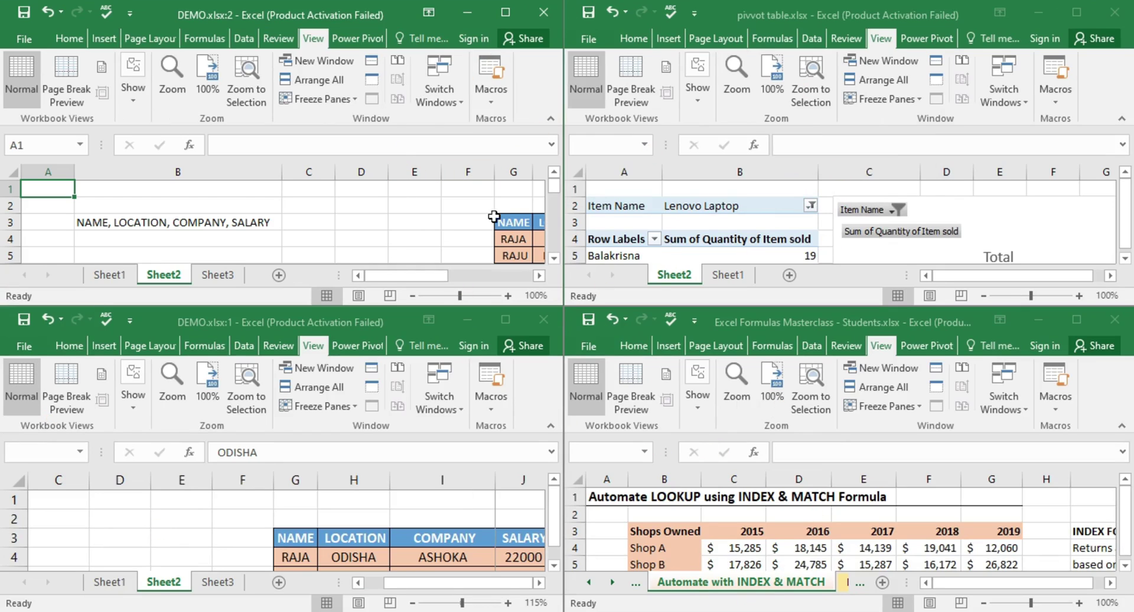
{"action": "left_click", "coordinate": [505, 12]}
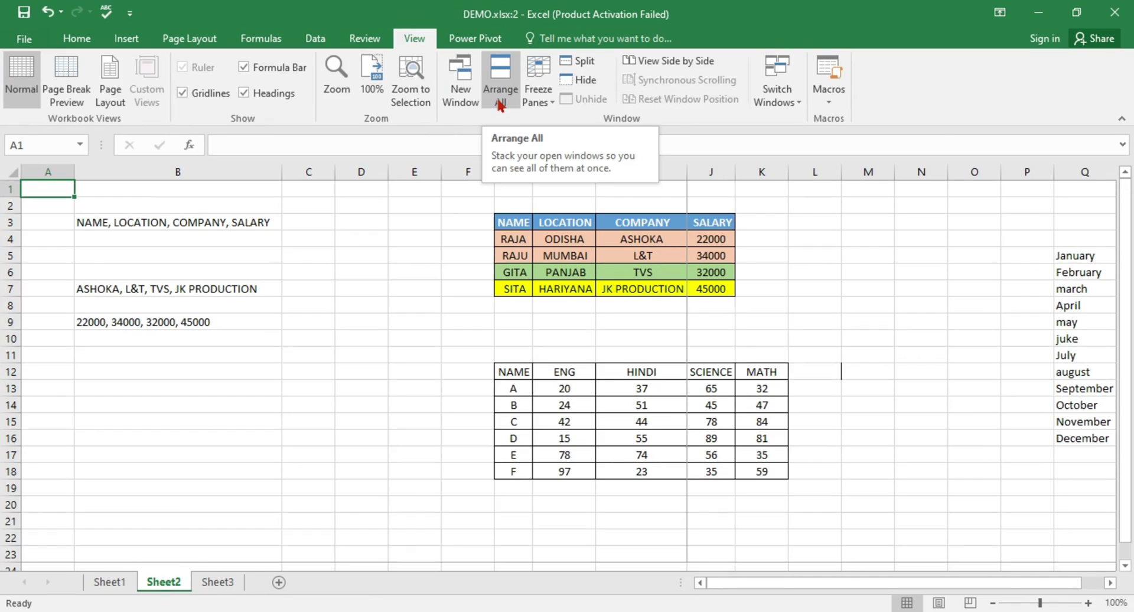
Arrange the windows vertically, then tiled again, maximizing DEMO.xlsx:2 after each
{"action": "left_click", "coordinate": [500, 97]}
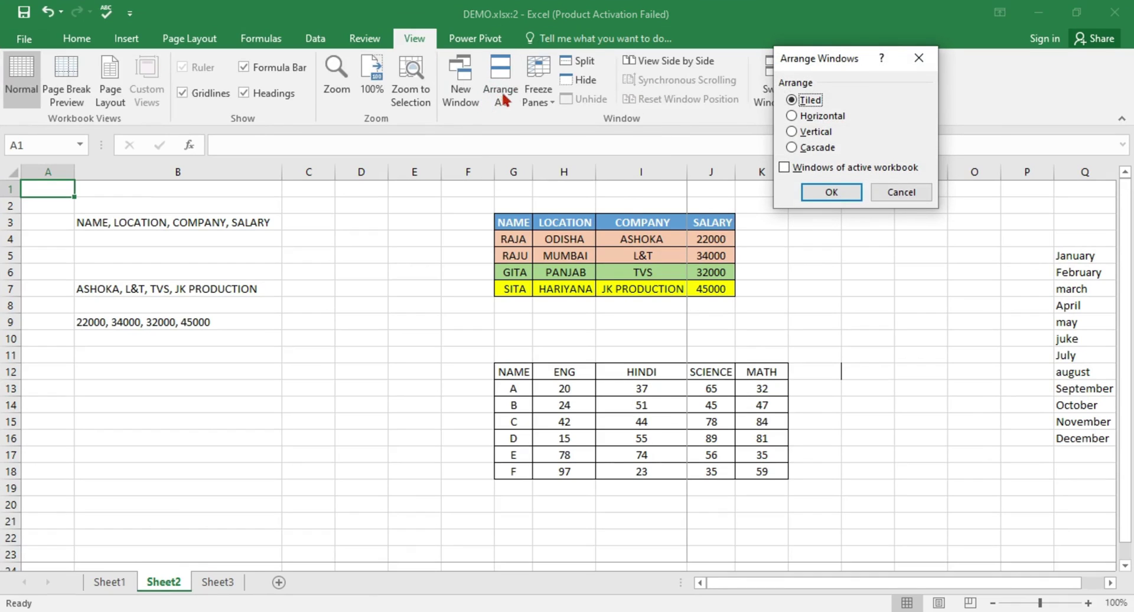
{"action": "left_click", "coordinate": [791, 131]}
{"action": "left_click", "coordinate": [831, 191]}
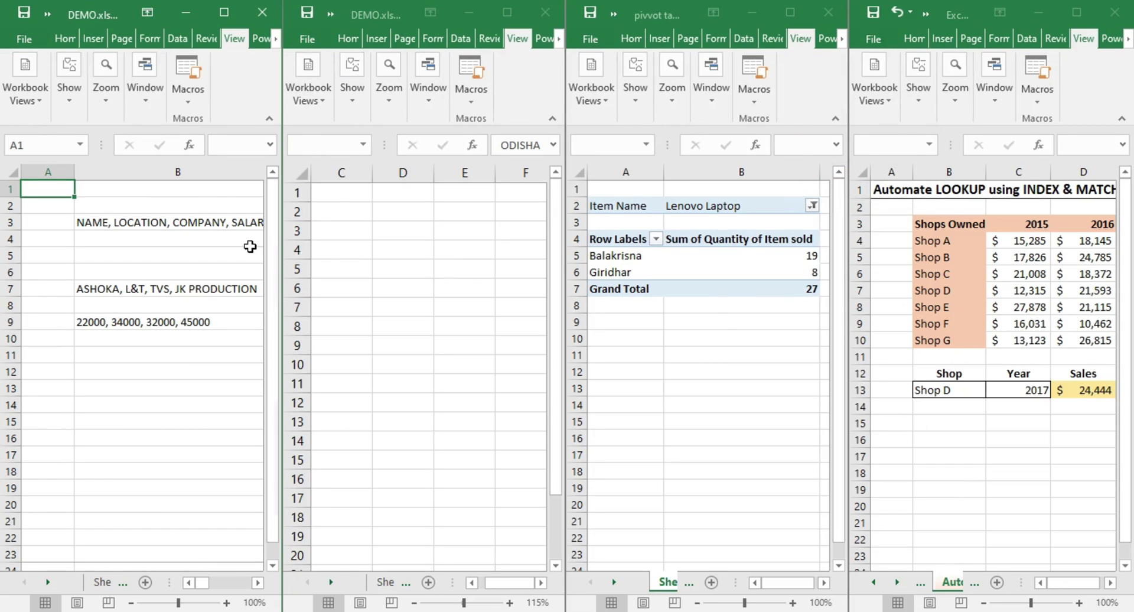
{"action": "left_click", "coordinate": [221, 12]}
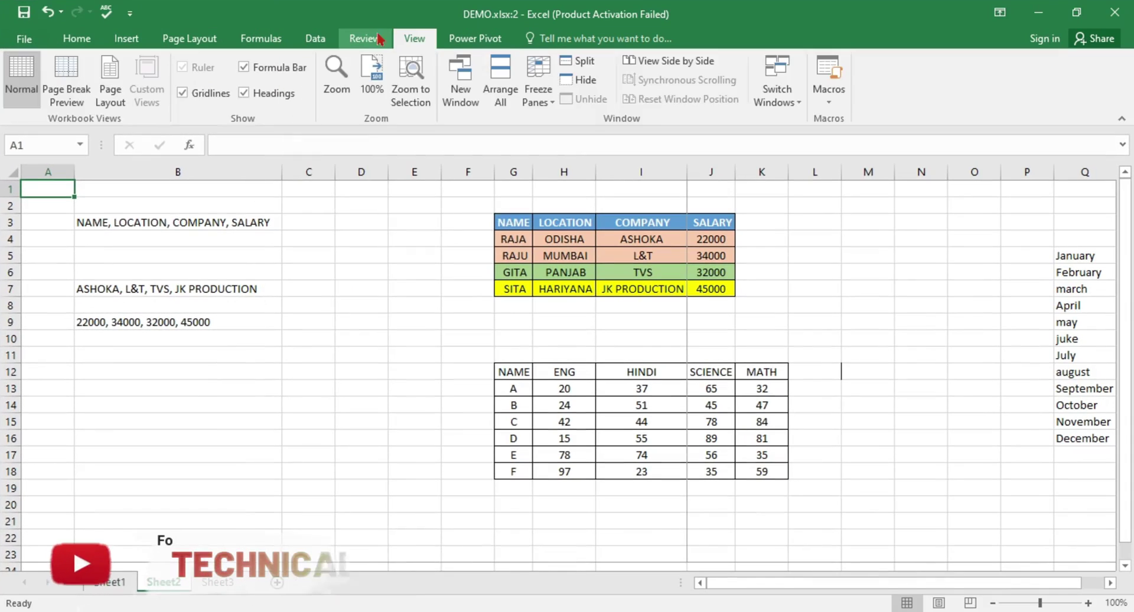
{"action": "left_click", "coordinate": [500, 94]}
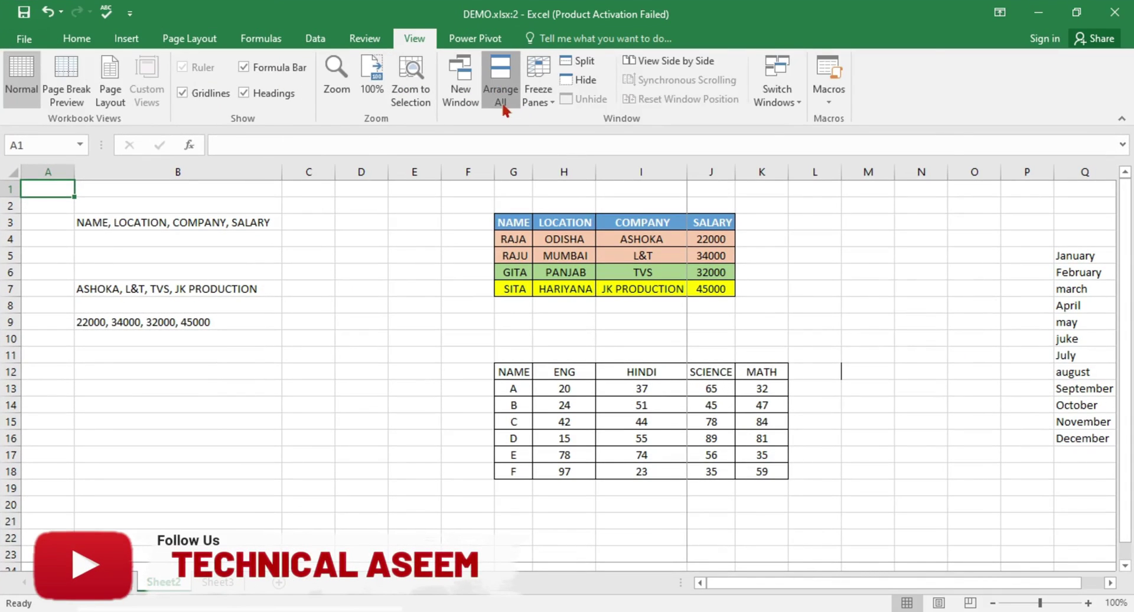
{"action": "left_click", "coordinate": [791, 100]}
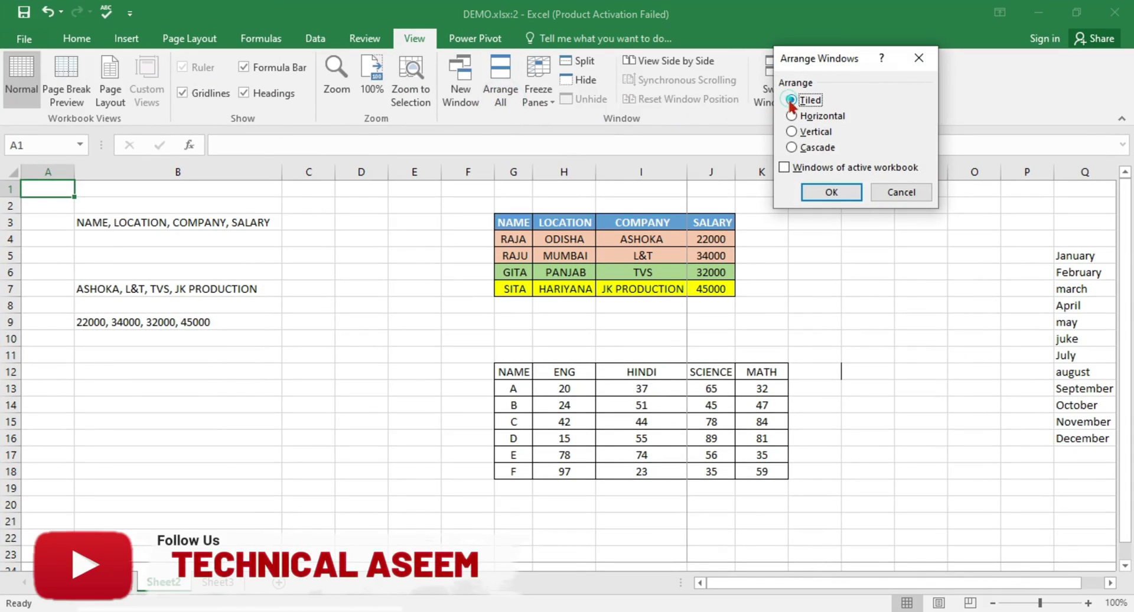
{"action": "left_click", "coordinate": [833, 192]}
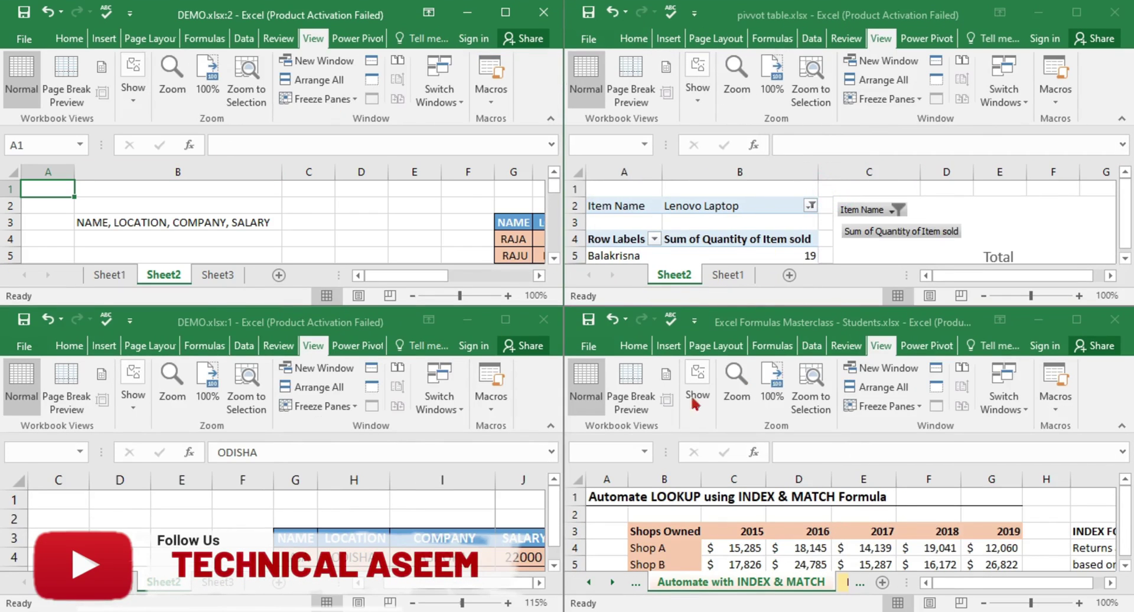
{"action": "left_click", "coordinate": [505, 12]}
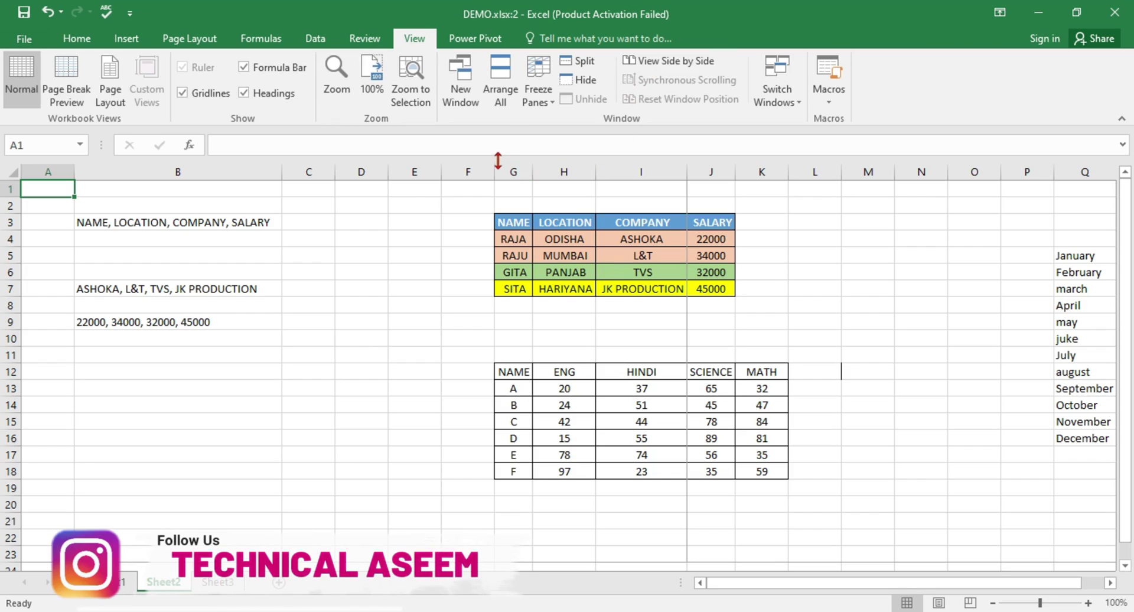
Dismiss Arrange Windows and bring the Formulas Masterclass workbook to the front
{"action": "left_click", "coordinate": [511, 89]}
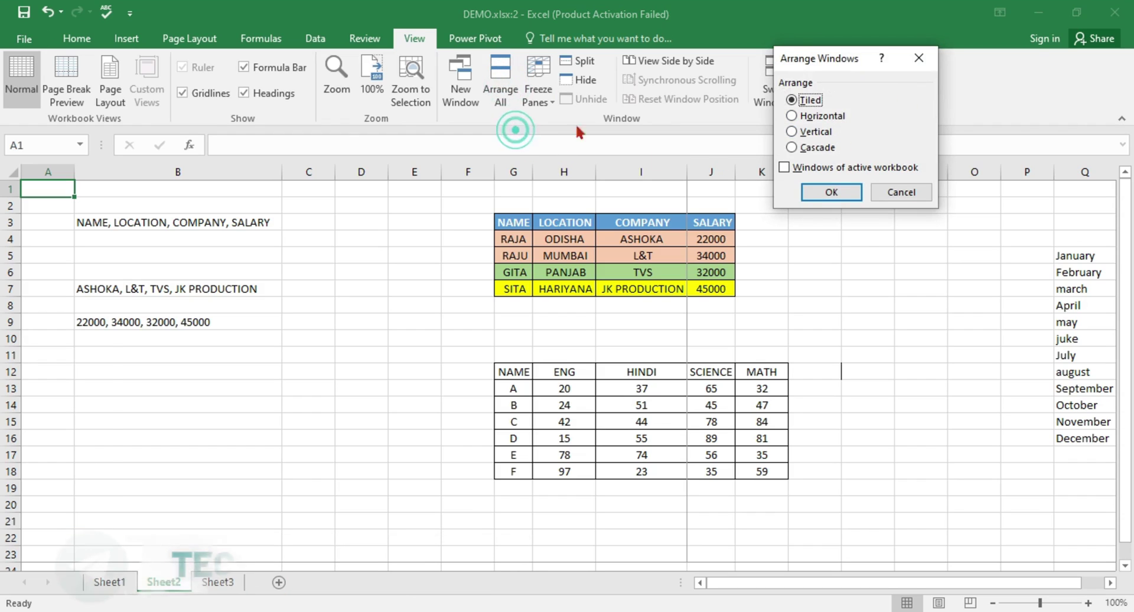
{"action": "left_click", "coordinate": [901, 193]}
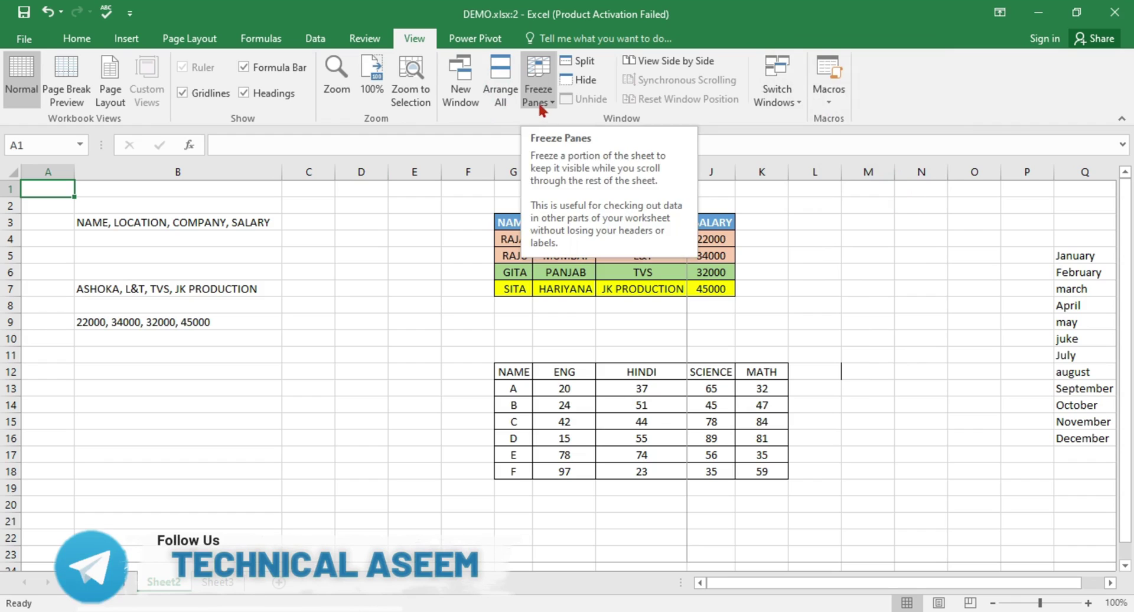
{"action": "mouse_move", "coordinate": [720, 611]}
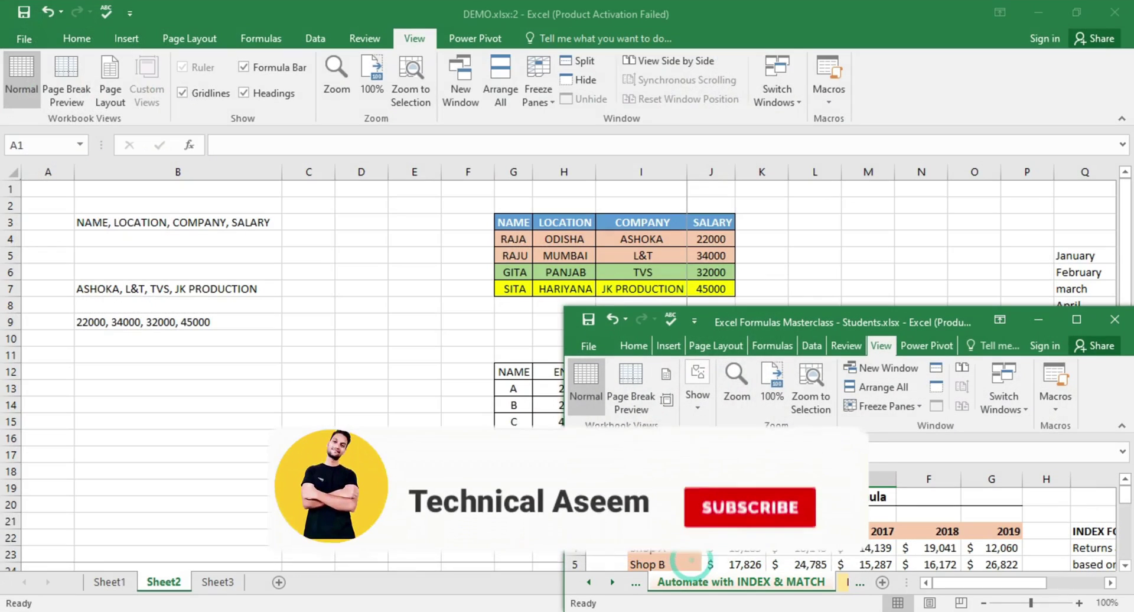
{"action": "double_click", "coordinate": [820, 322]}
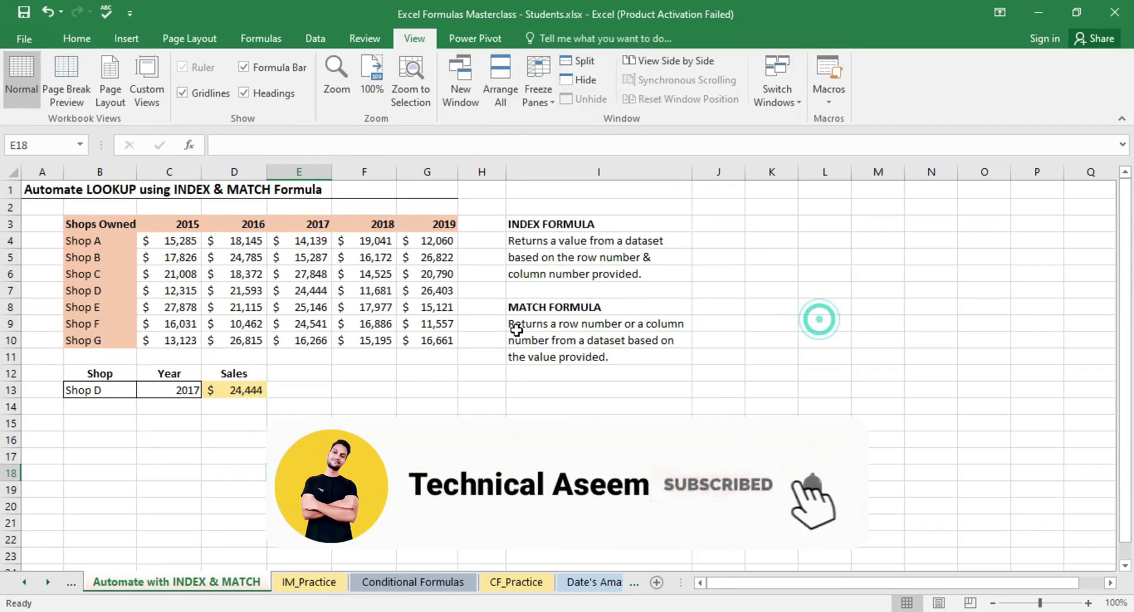
Browse the IM_Practice, Conditional Formulas, CF_Practice and Date's Amazing! sheets, then switch to pivot table.xlsx
{"action": "left_click", "coordinate": [309, 580]}
{"action": "left_click", "coordinate": [375, 582]}
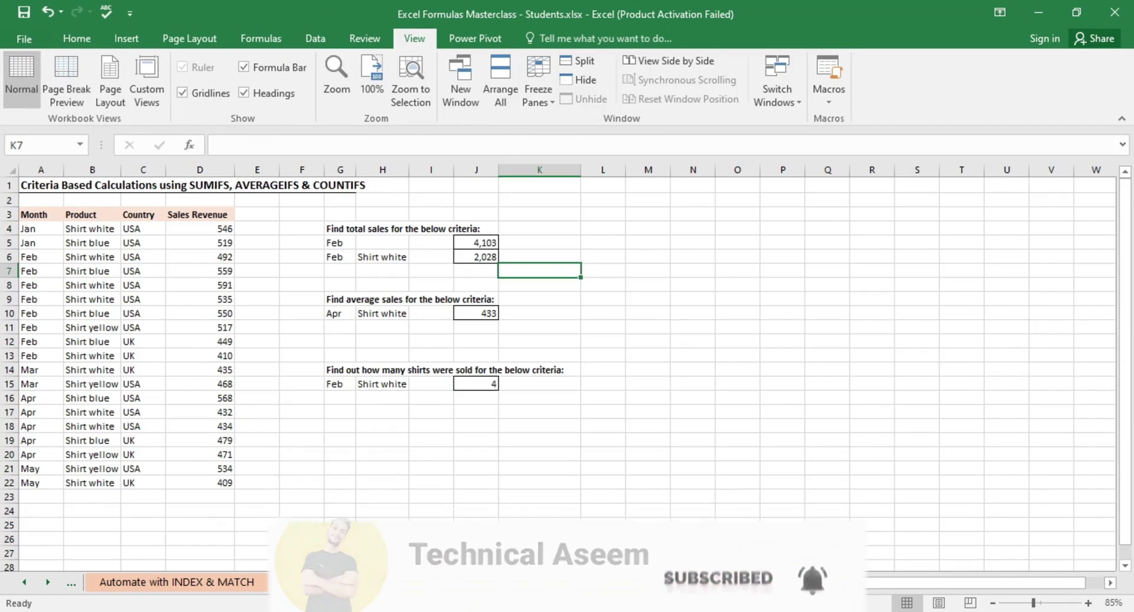
{"action": "left_click", "coordinate": [506, 581]}
{"action": "left_click", "coordinate": [576, 582]}
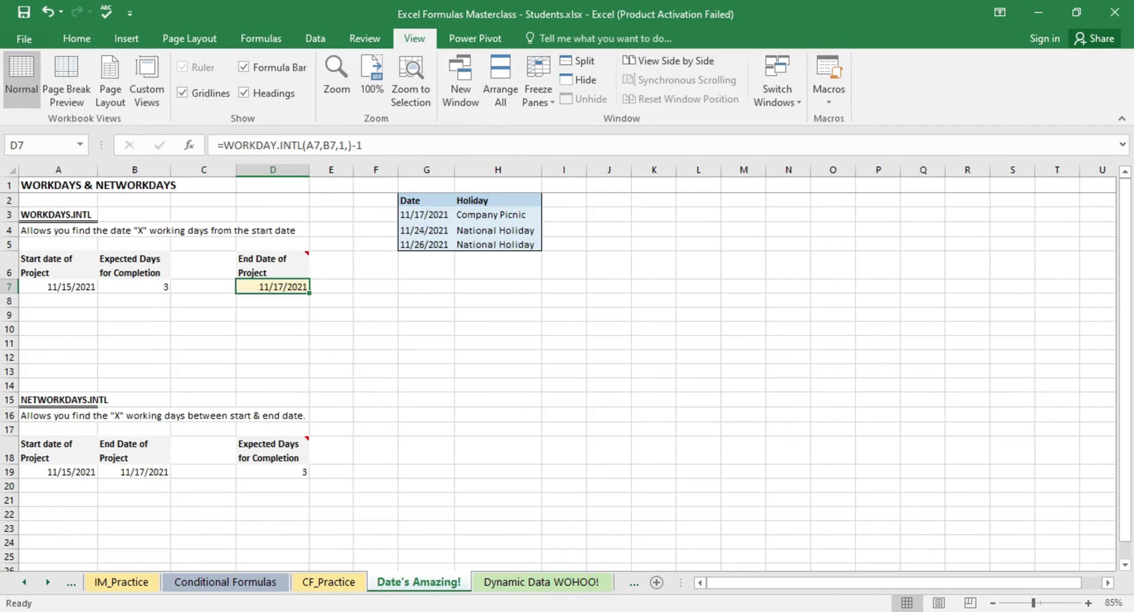
{"action": "mouse_move", "coordinate": [729, 610]}
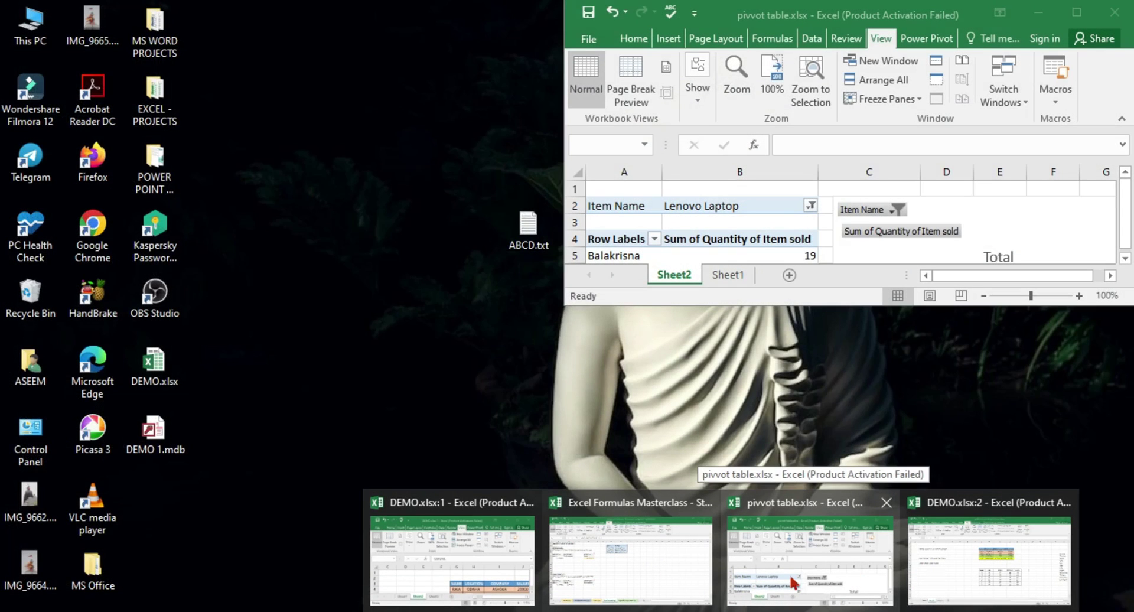
{"action": "left_click", "coordinate": [790, 576]}
Maximize pivot table.xlsx and scroll through Sheet1's sales data
{"action": "left_click", "coordinate": [1075, 12]}
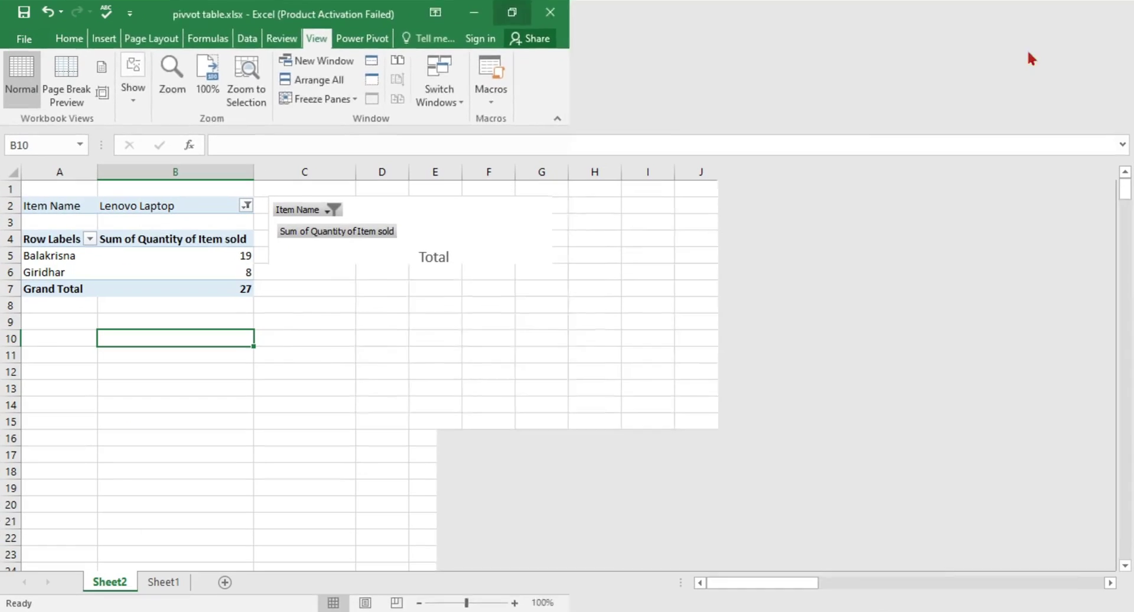
{"action": "left_click", "coordinate": [170, 588]}
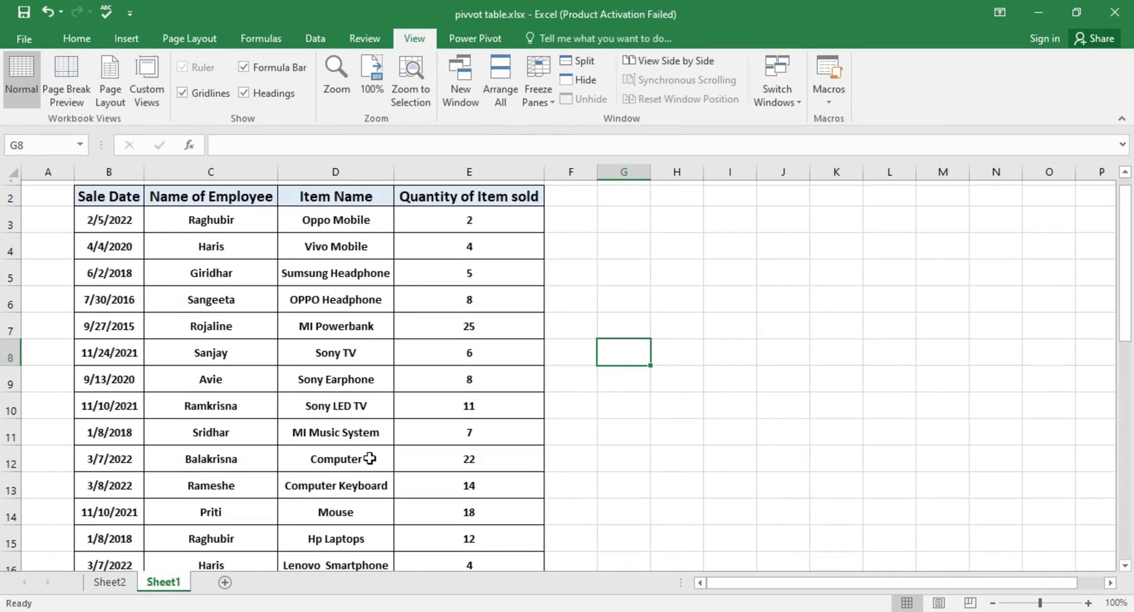
{"action": "scroll", "coordinate": [374, 524], "scroll_direction": "down", "scroll_amount": 2}
{"action": "scroll", "coordinate": [372, 458], "scroll_direction": "down", "scroll_amount": 5}
{"action": "scroll", "coordinate": [370, 456], "scroll_direction": "up", "scroll_amount": 4}
{"action": "scroll", "coordinate": [370, 456], "scroll_direction": "up", "scroll_amount": 3}
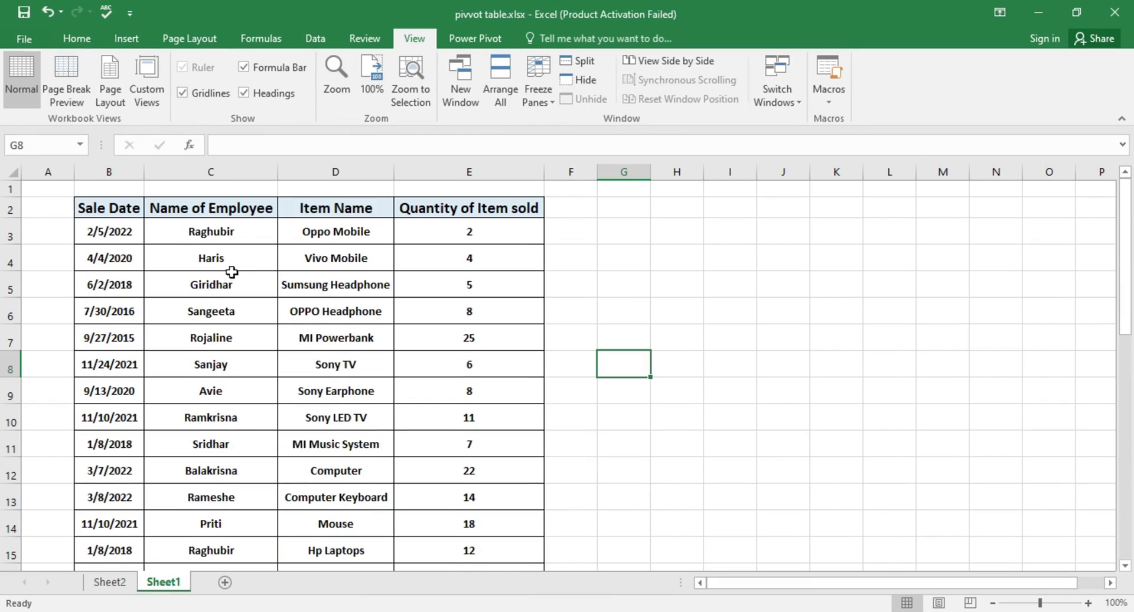
{"action": "scroll", "coordinate": [232, 272], "scroll_direction": "down", "scroll_amount": 2}
{"action": "scroll", "coordinate": [241, 248], "scroll_direction": "up", "scroll_amount": 2}
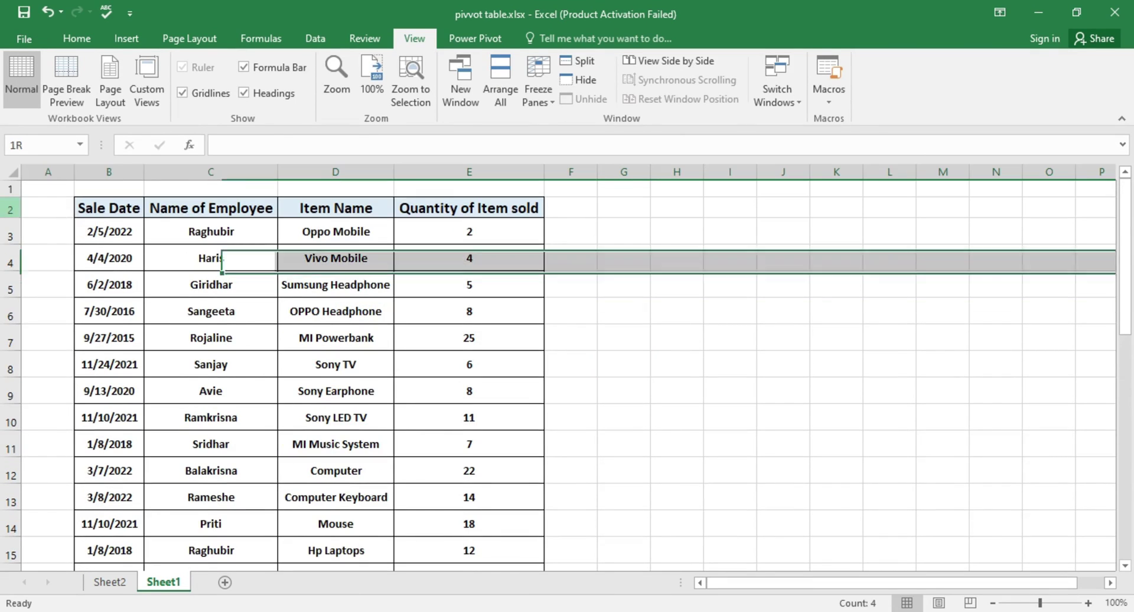
Select header row 2 and widen the Quantity of Item sold column to about 63.57
{"action": "left_click", "coordinate": [11, 209]}
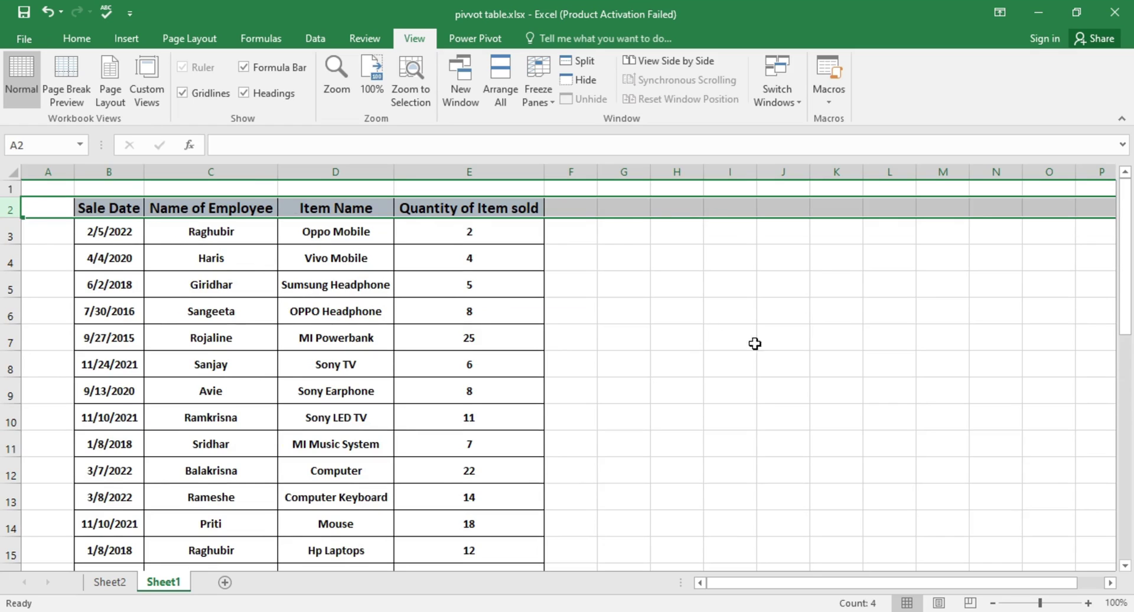
{"action": "left_click", "coordinate": [747, 586]}
{"action": "left_click_drag", "start_coordinate": [544, 171], "coordinate": [769, 171]}
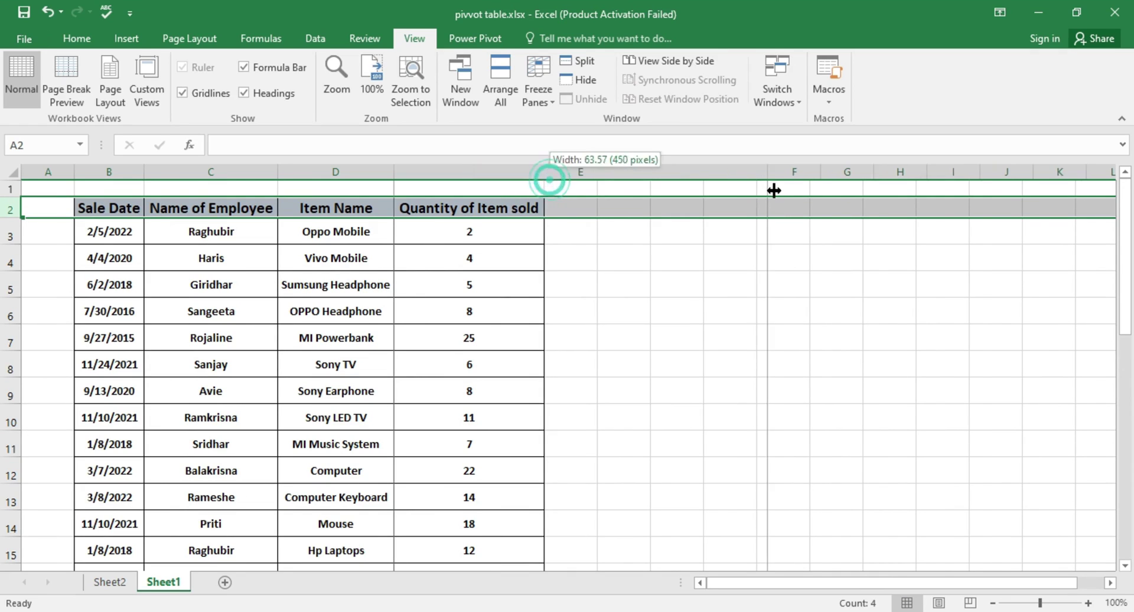
{"action": "left_click", "coordinate": [178, 229]}
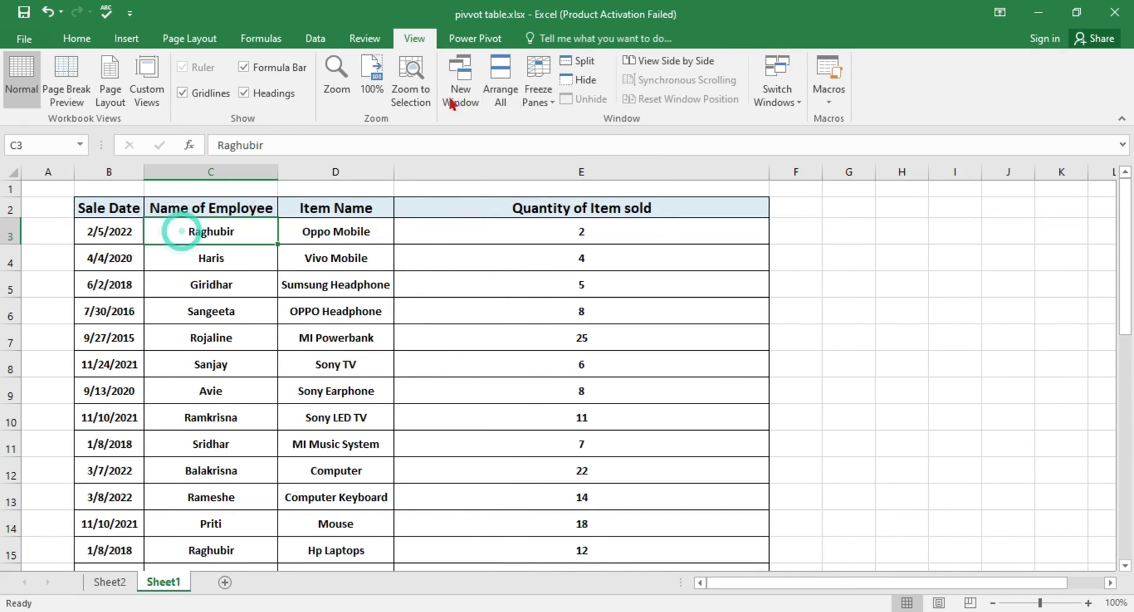
Freeze panes at cell C3 so rows 1–2 and columns A–B stay fixed
{"action": "left_click", "coordinate": [549, 100]}
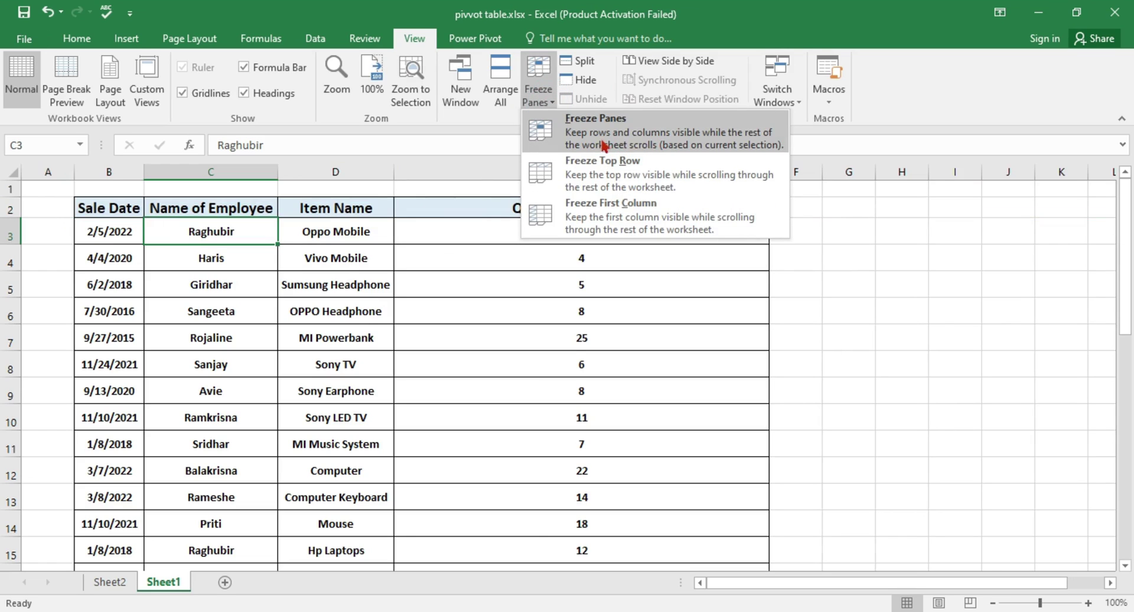
{"action": "left_click", "coordinate": [264, 299]}
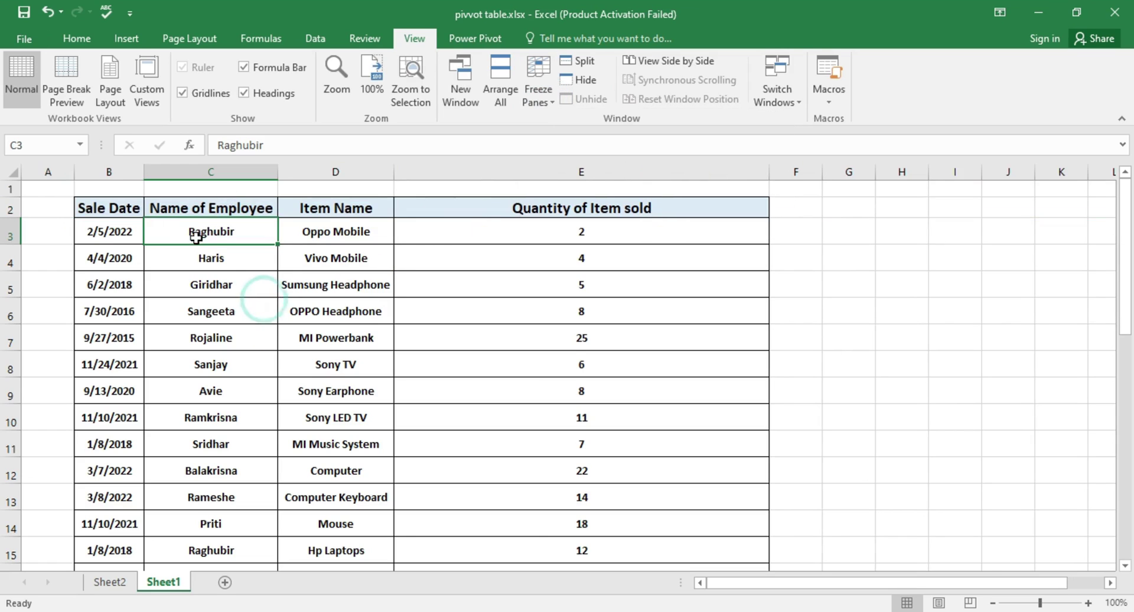
{"action": "left_click", "coordinate": [201, 231]}
{"action": "left_click", "coordinate": [538, 94]}
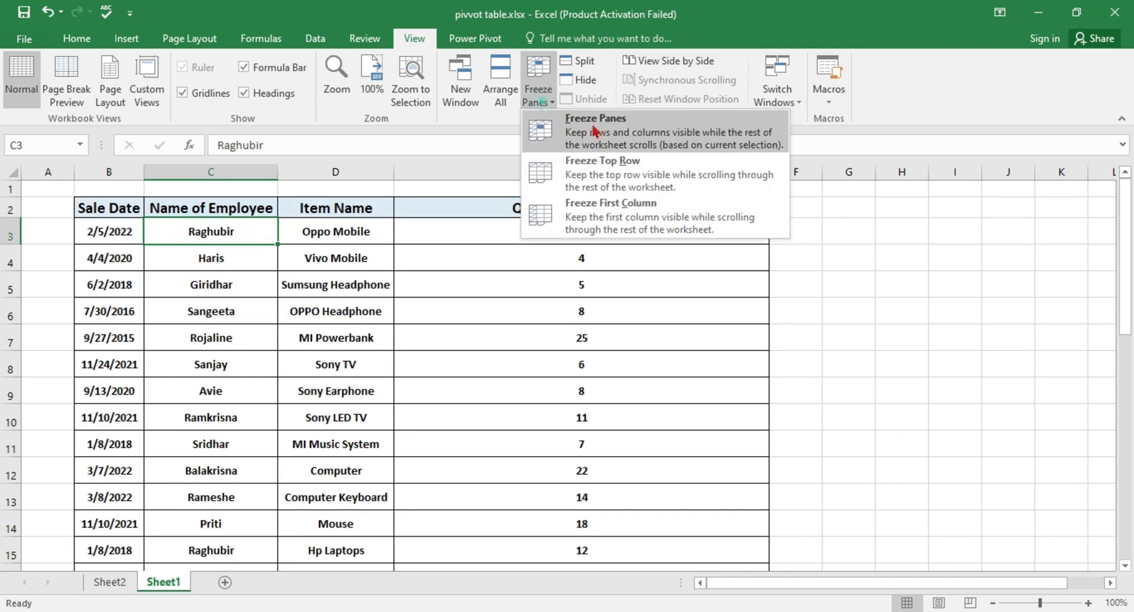
{"action": "left_click", "coordinate": [630, 143]}
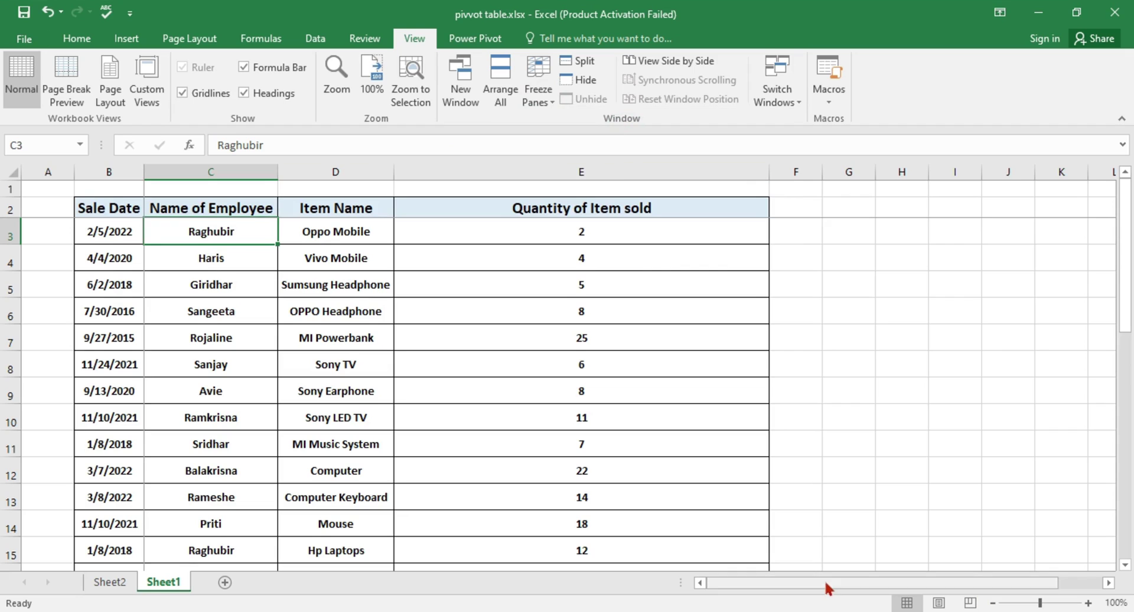
Scroll right and down to check the frozen header row, then reselect cell C3
{"action": "scroll", "coordinate": [856, 584], "scroll_direction": "right", "scroll_amount": 1}
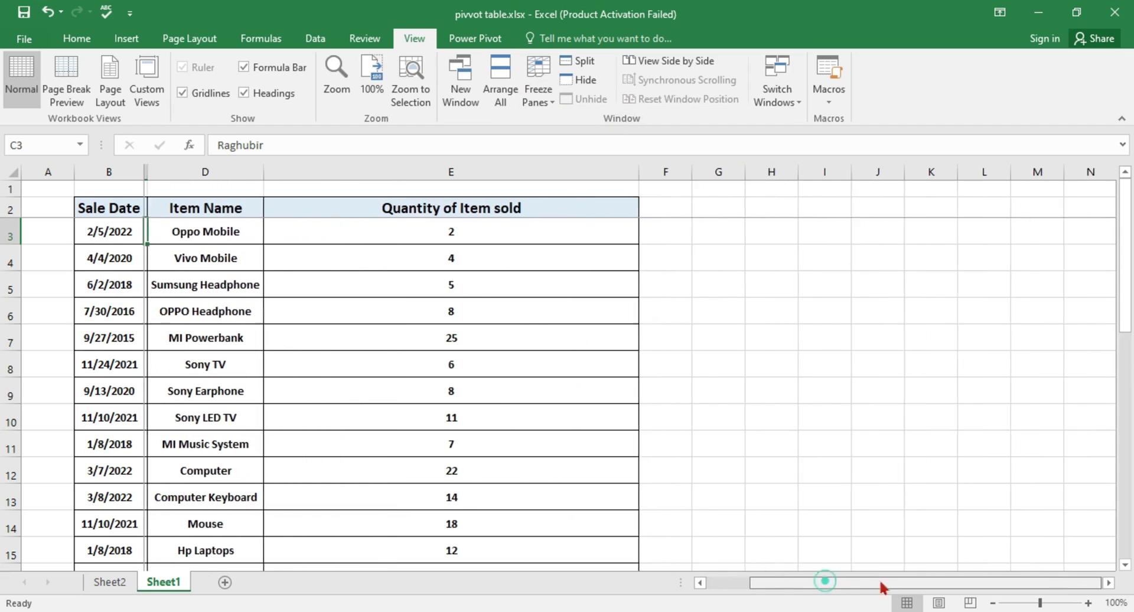
{"action": "left_click", "coordinate": [1109, 582]}
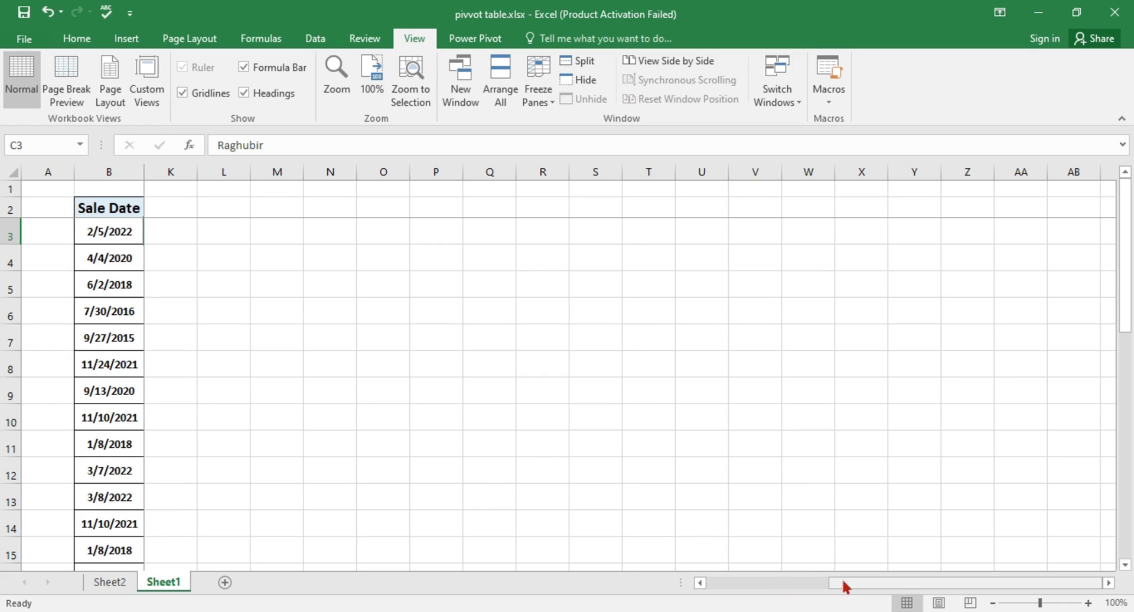
{"action": "left_click_drag", "start_coordinate": [842, 585], "coordinate": [688, 587]}
{"action": "scroll", "coordinate": [411, 373], "scroll_direction": "down", "scroll_amount": 4}
{"action": "scroll", "coordinate": [411, 373], "scroll_direction": "down", "scroll_amount": 1}
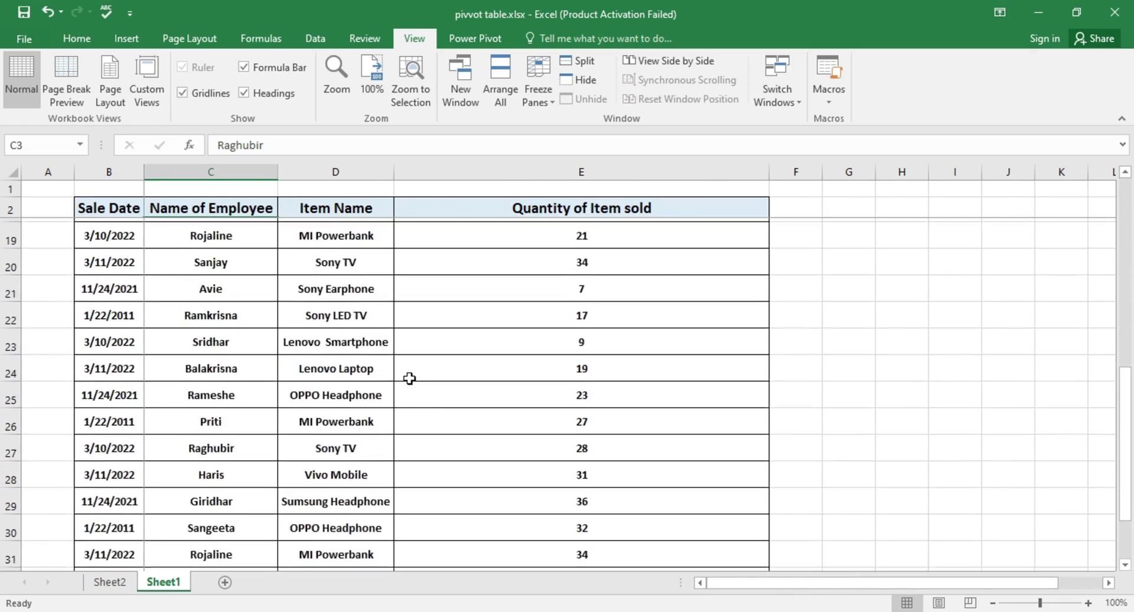
{"action": "scroll", "coordinate": [412, 373], "scroll_direction": "down", "scroll_amount": 3}
{"action": "scroll", "coordinate": [275, 253], "scroll_direction": "down", "scroll_amount": 3}
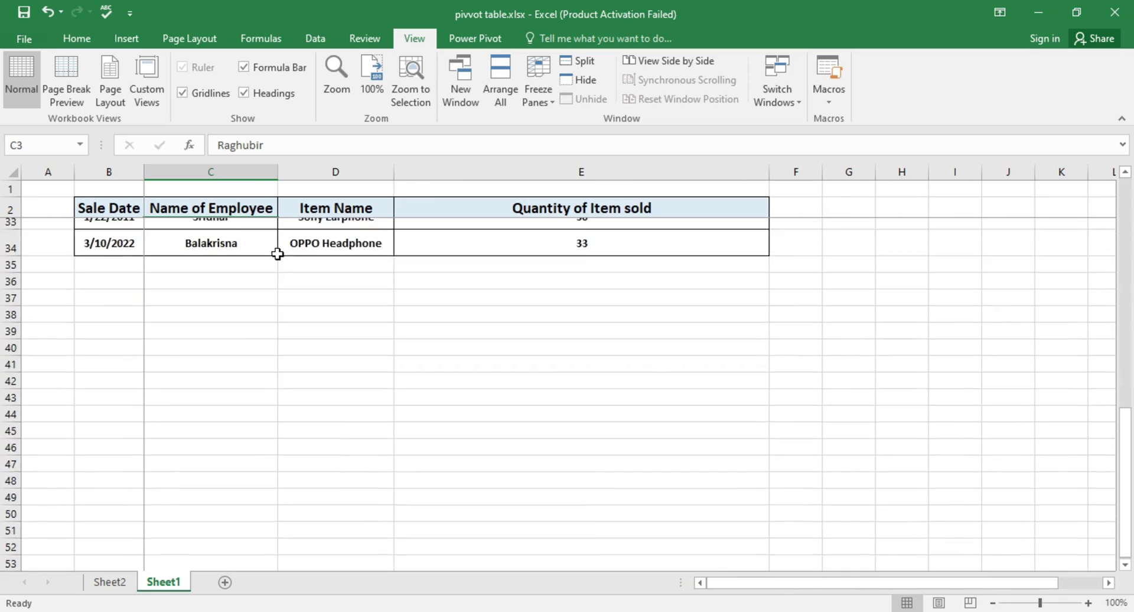
{"action": "left_click", "coordinate": [10, 208]}
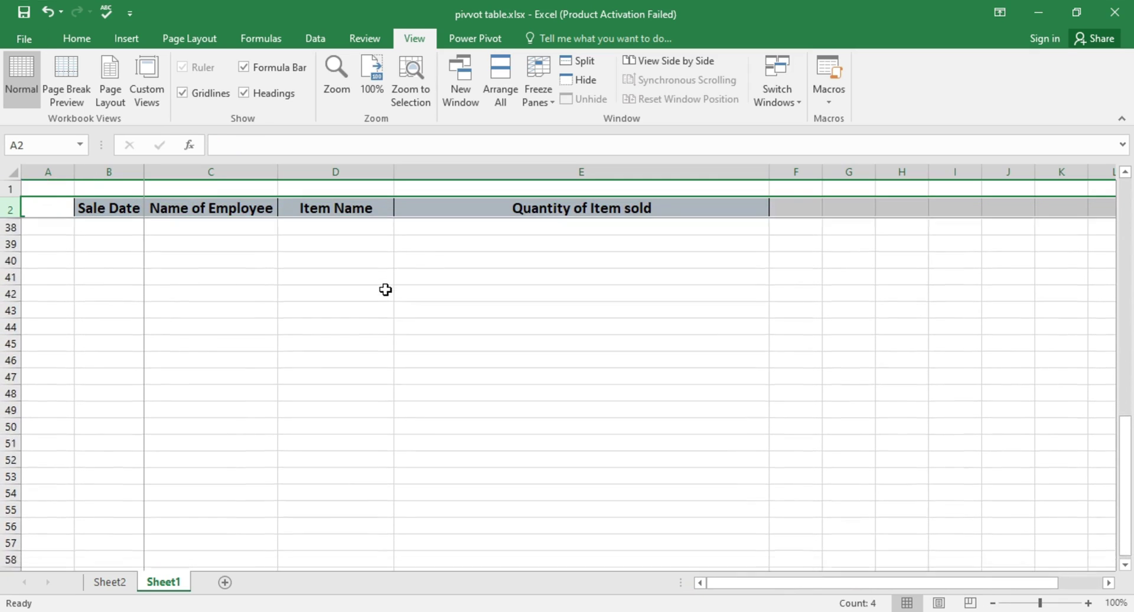
{"action": "scroll", "coordinate": [387, 289], "scroll_direction": "up", "scroll_amount": 5}
{"action": "scroll", "coordinate": [389, 289], "scroll_direction": "up", "scroll_amount": 6}
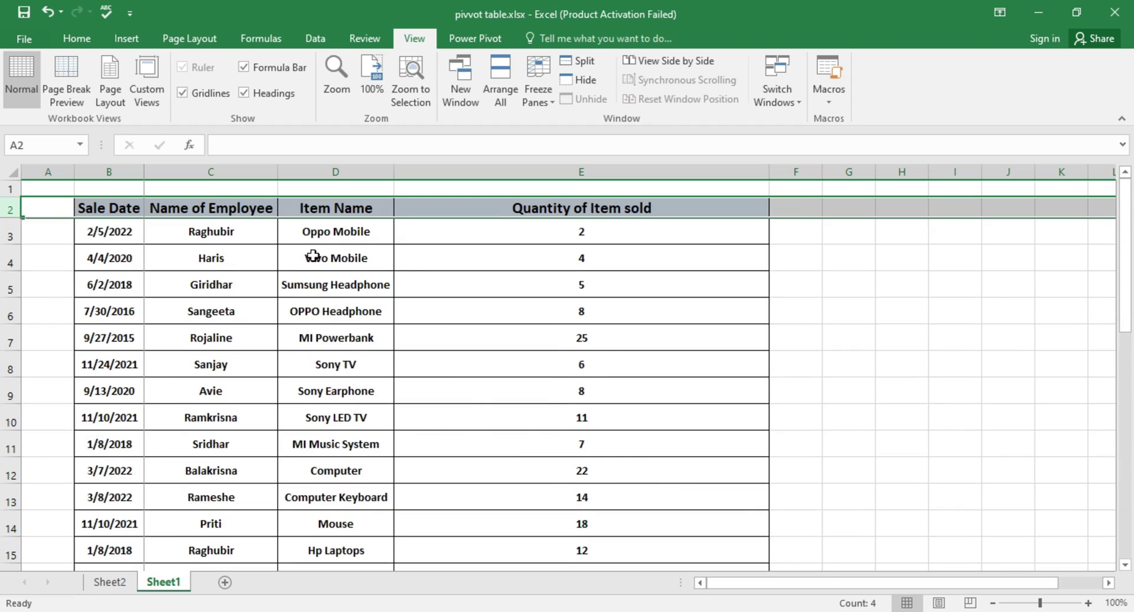
{"action": "left_click", "coordinate": [214, 236]}
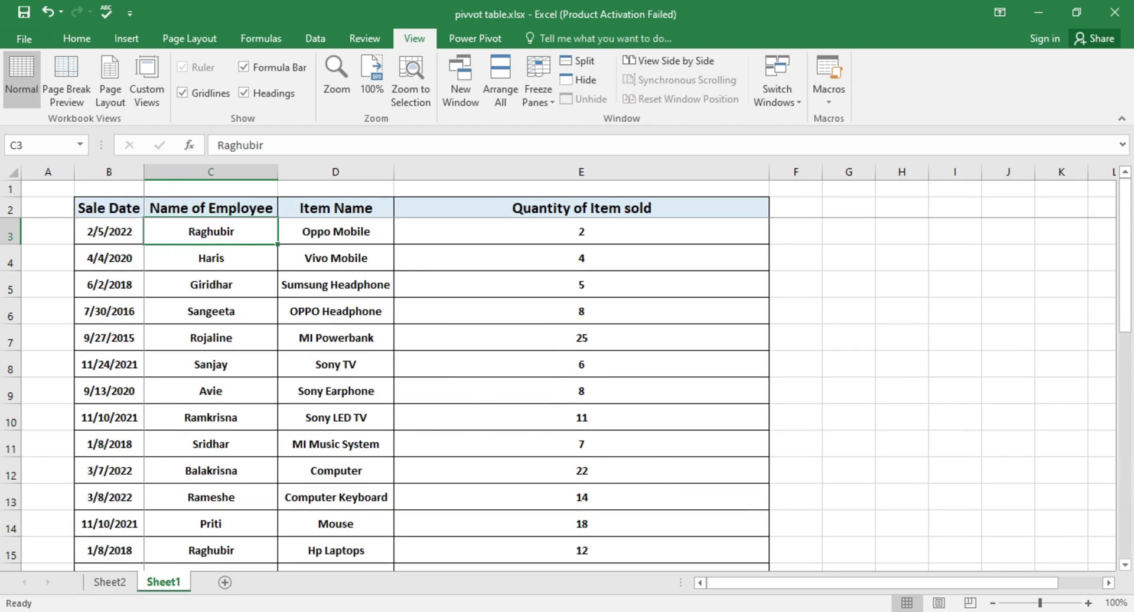
Fill cell C3 with yellow using the Home tab's Fill Color
{"action": "left_click", "coordinate": [202, 258]}
{"action": "left_click", "coordinate": [222, 227]}
{"action": "left_click", "coordinate": [124, 40]}
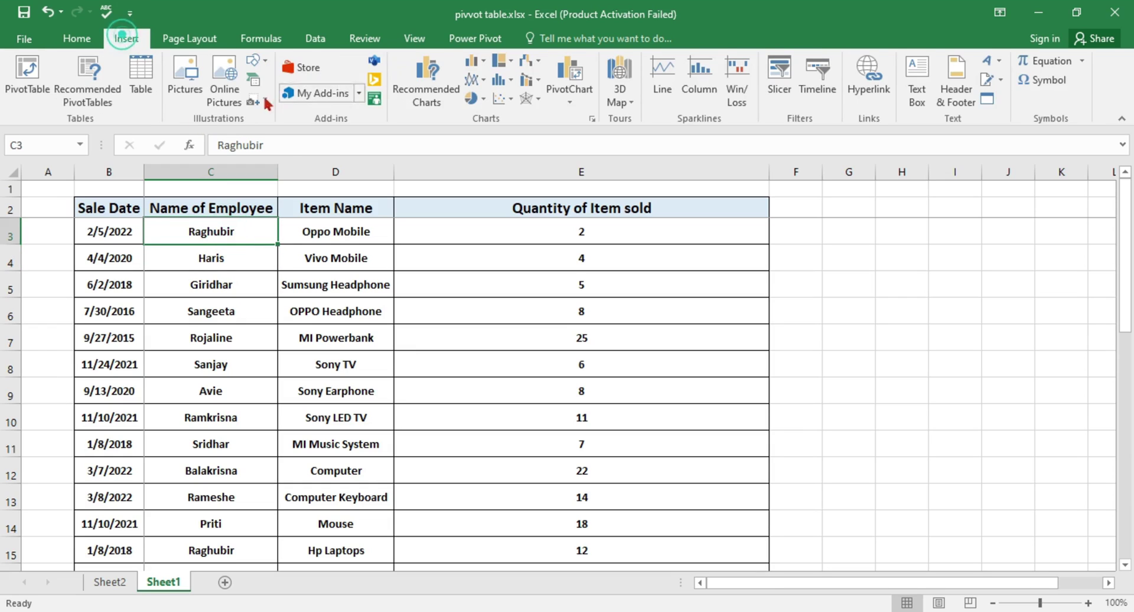
{"action": "left_click", "coordinate": [77, 39]}
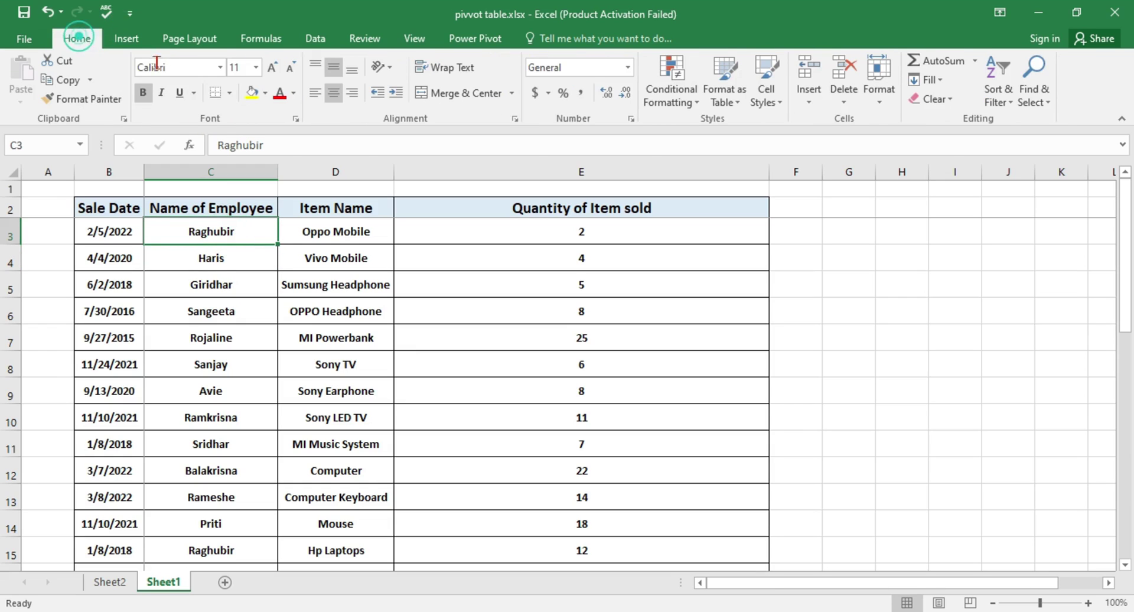
{"action": "left_click", "coordinate": [251, 93]}
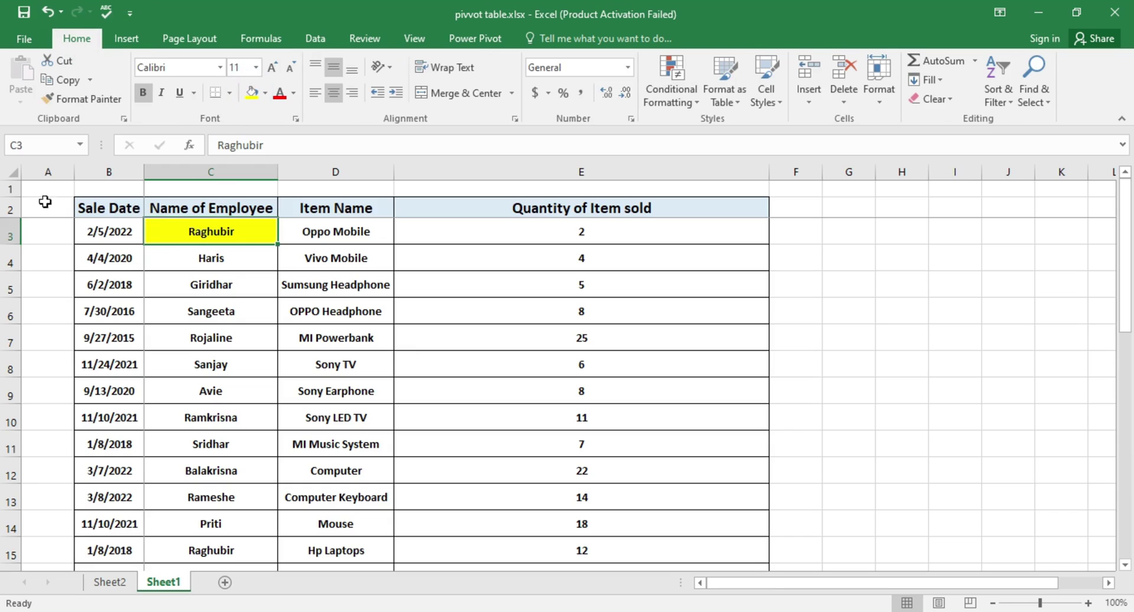
Select the frozen rows 1–2 and columns A–B, then scroll to confirm they stay fixed
{"action": "left_click_drag", "start_coordinate": [10, 208], "coordinate": [22, 187]}
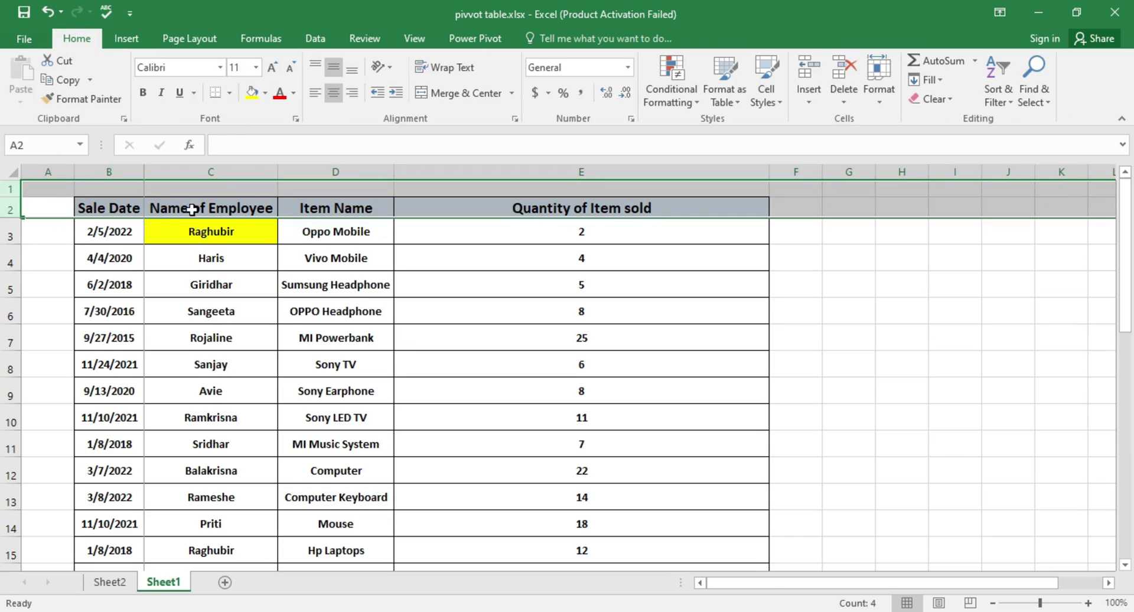
{"action": "left_click", "coordinate": [129, 172]}
{"action": "left_click_drag", "start_coordinate": [111, 183], "coordinate": [30, 197]}
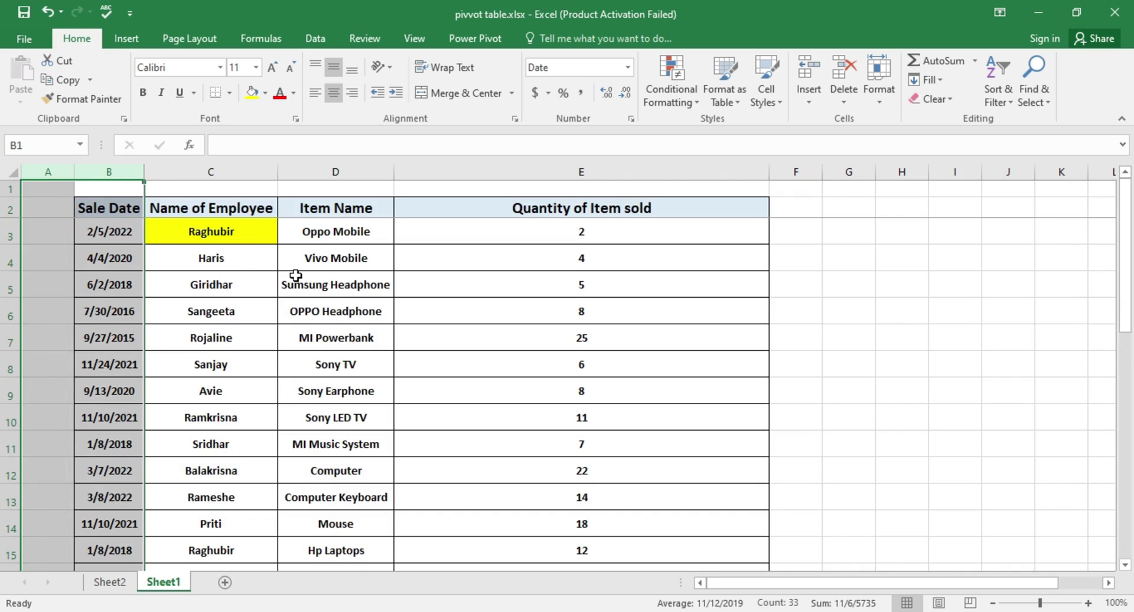
{"action": "left_click", "coordinate": [221, 231]}
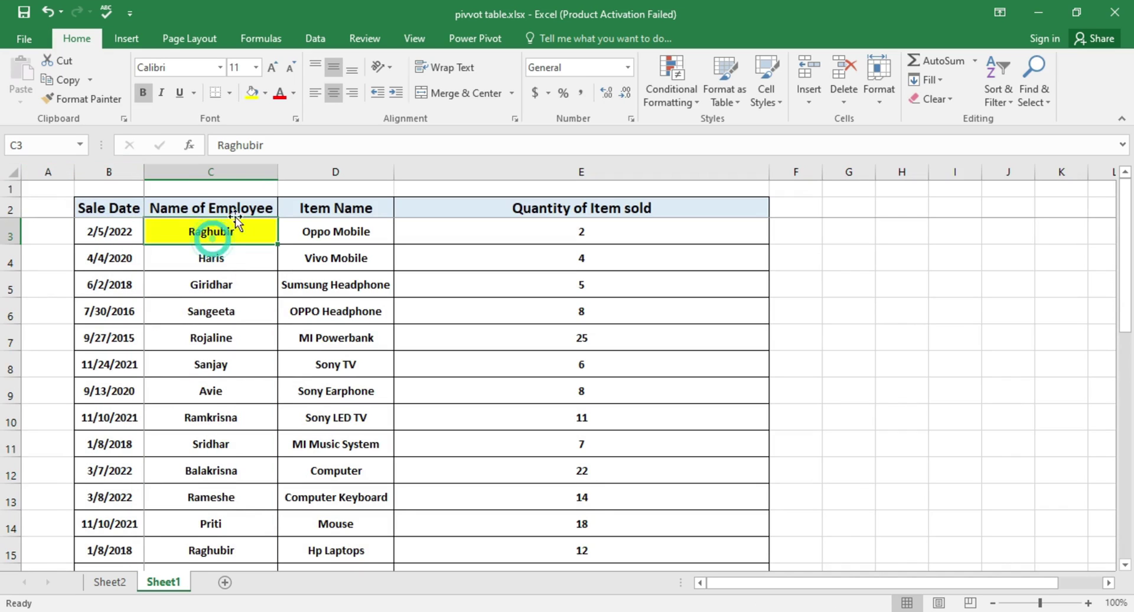
{"action": "scroll", "coordinate": [282, 244], "scroll_direction": "down", "scroll_amount": 2}
{"action": "scroll", "coordinate": [279, 244], "scroll_direction": "up", "scroll_amount": 2}
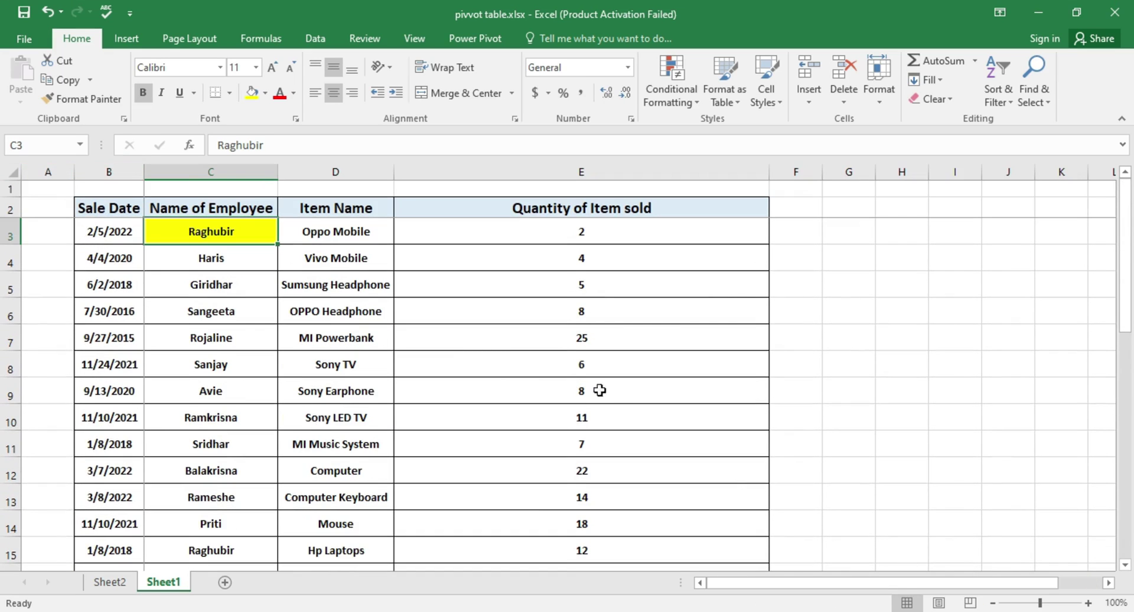
{"action": "scroll", "coordinate": [506, 371], "scroll_direction": "down", "scroll_amount": 1}
{"action": "scroll", "coordinate": [322, 239], "scroll_direction": "up", "scroll_amount": 1}
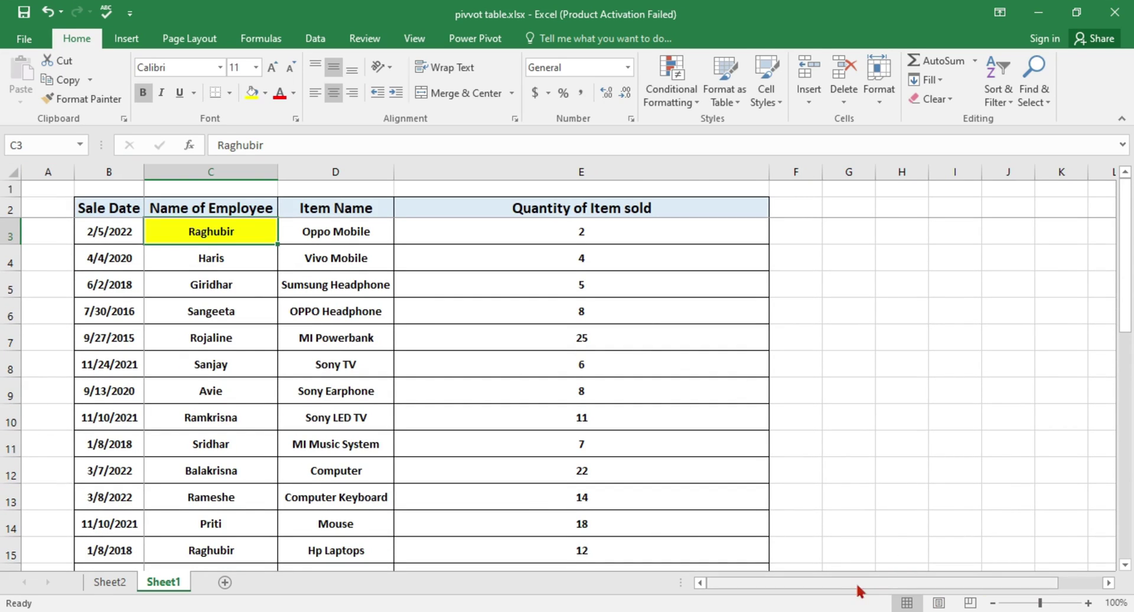
Adjust the sheet display from the bottom-right status-bar controls, then bring back the View options
{"action": "key", "text": "ctrl+0"}
{"action": "left_click", "coordinate": [1108, 582]}
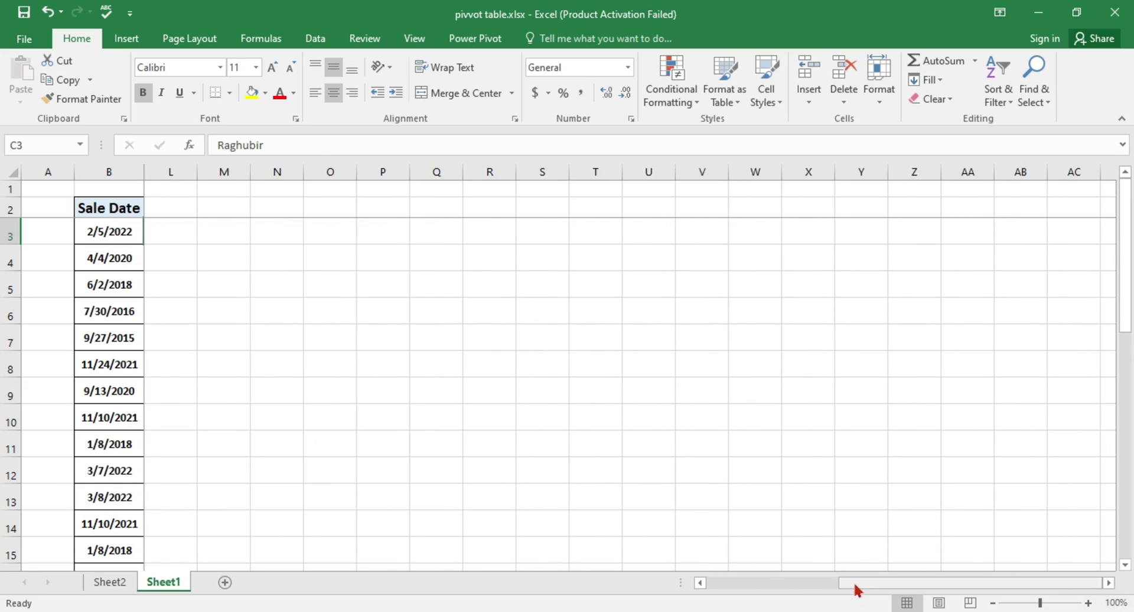
{"action": "left_click_drag", "start_coordinate": [851, 584], "coordinate": [754, 600]}
{"action": "left_click", "coordinate": [762, 591]}
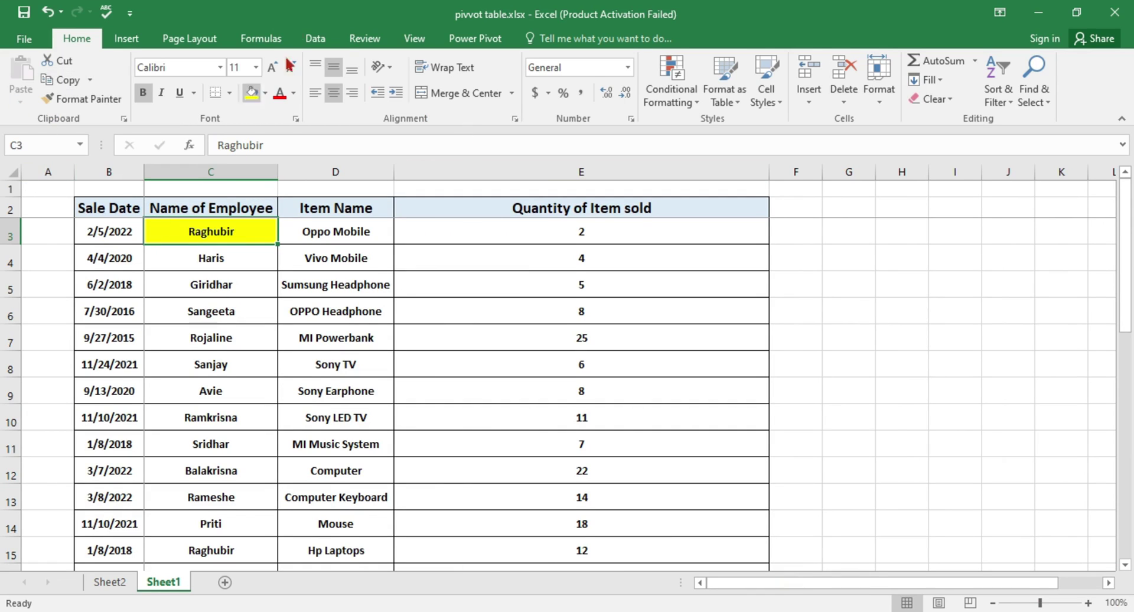
{"action": "left_click", "coordinate": [421, 43]}
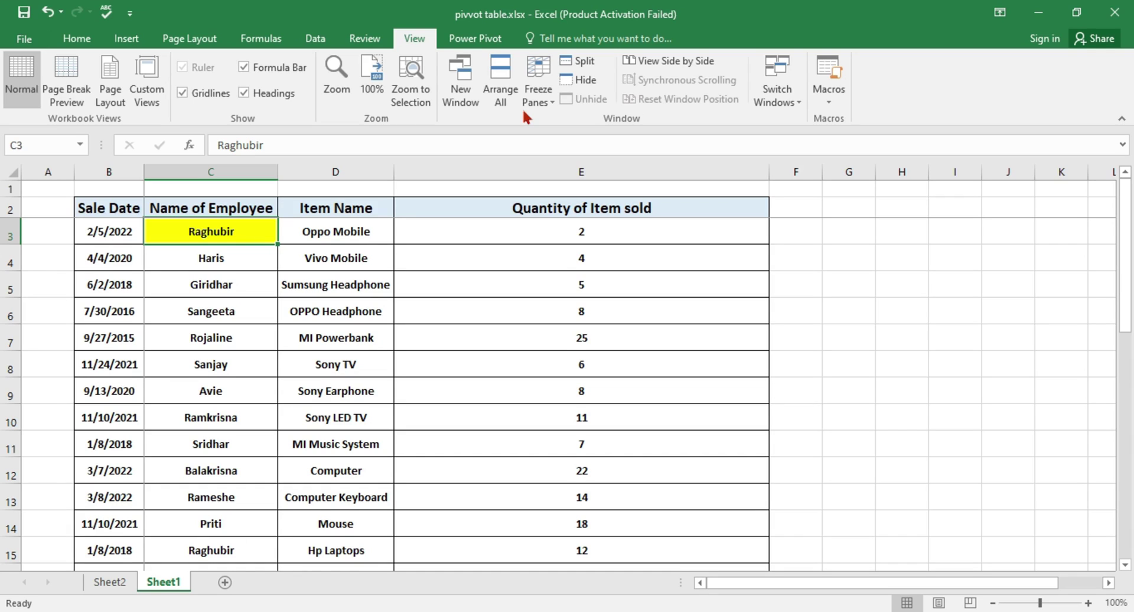
Apply Unfreeze Panes, click cells E10, F9, J6 and I3, and scroll to confirm free scrolling
{"action": "left_click", "coordinate": [553, 103]}
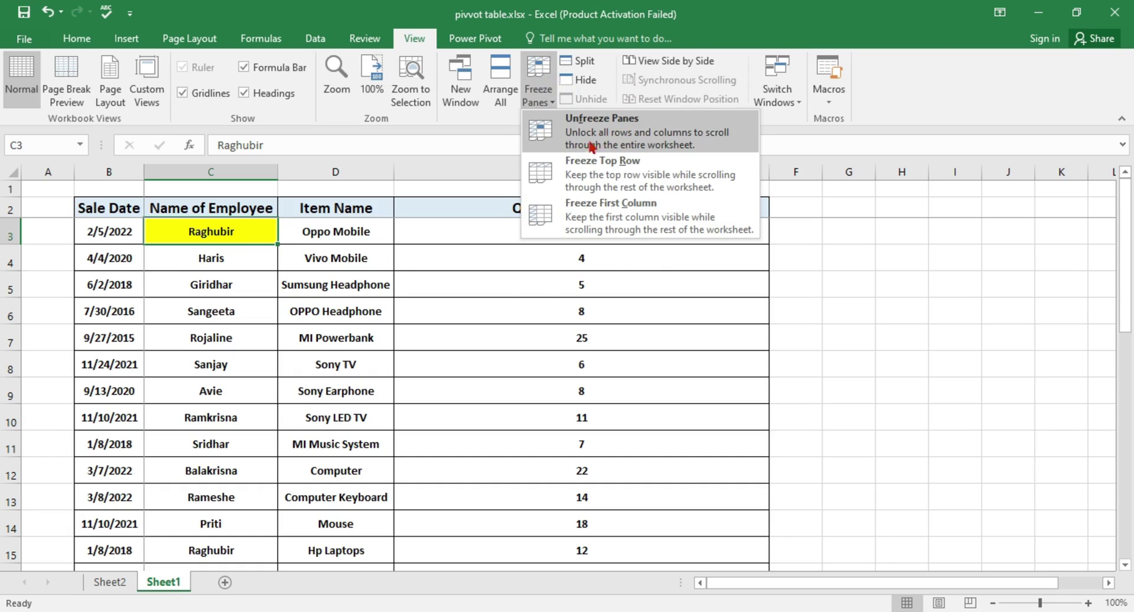
{"action": "left_click", "coordinate": [399, 255]}
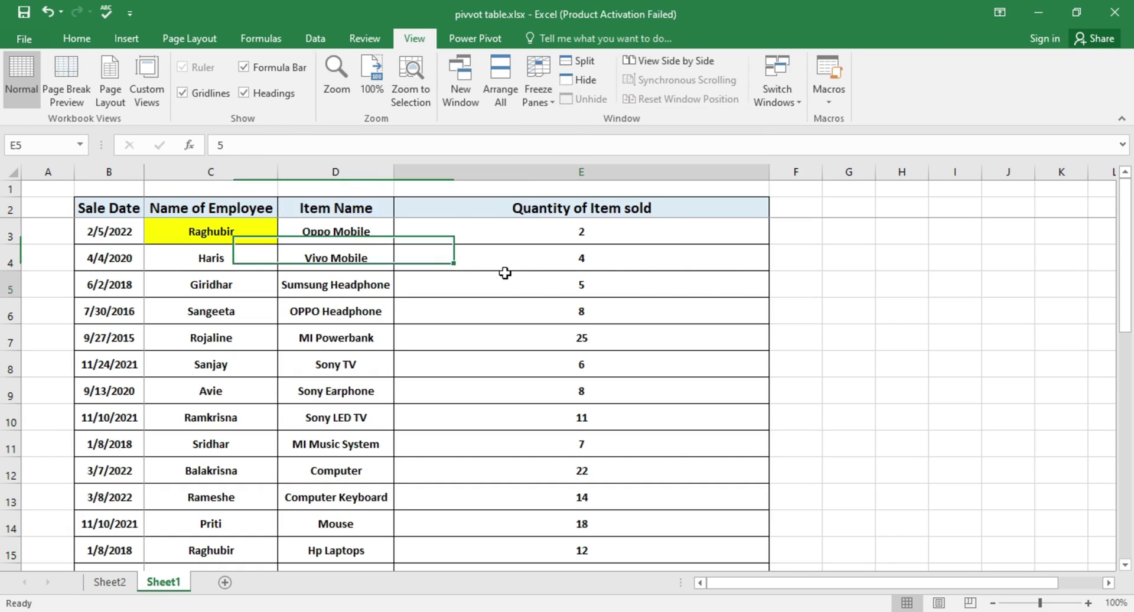
{"action": "left_click", "coordinate": [463, 408]}
{"action": "left_click", "coordinate": [773, 392]}
{"action": "left_click", "coordinate": [1009, 309]}
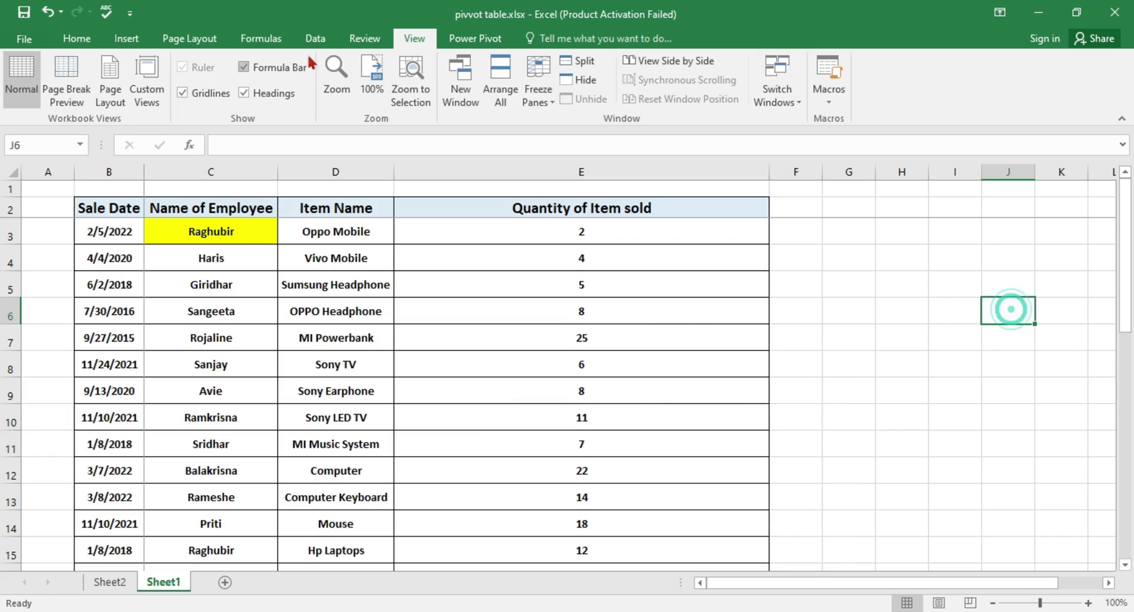
{"action": "left_click", "coordinate": [939, 239]}
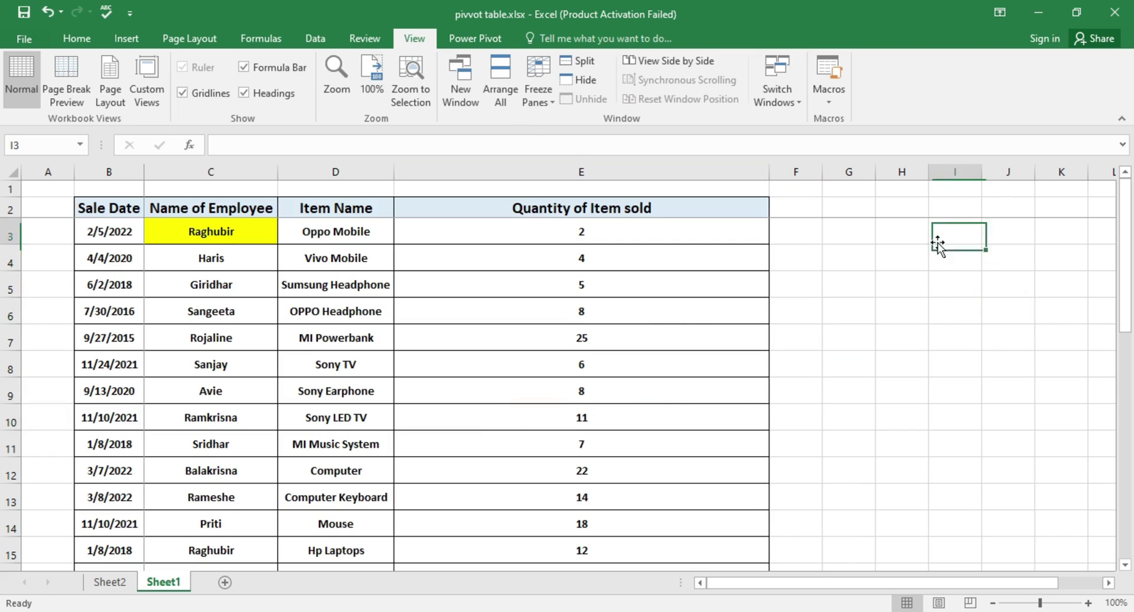
{"action": "left_click", "coordinate": [538, 88]}
{"action": "left_click", "coordinate": [631, 139]}
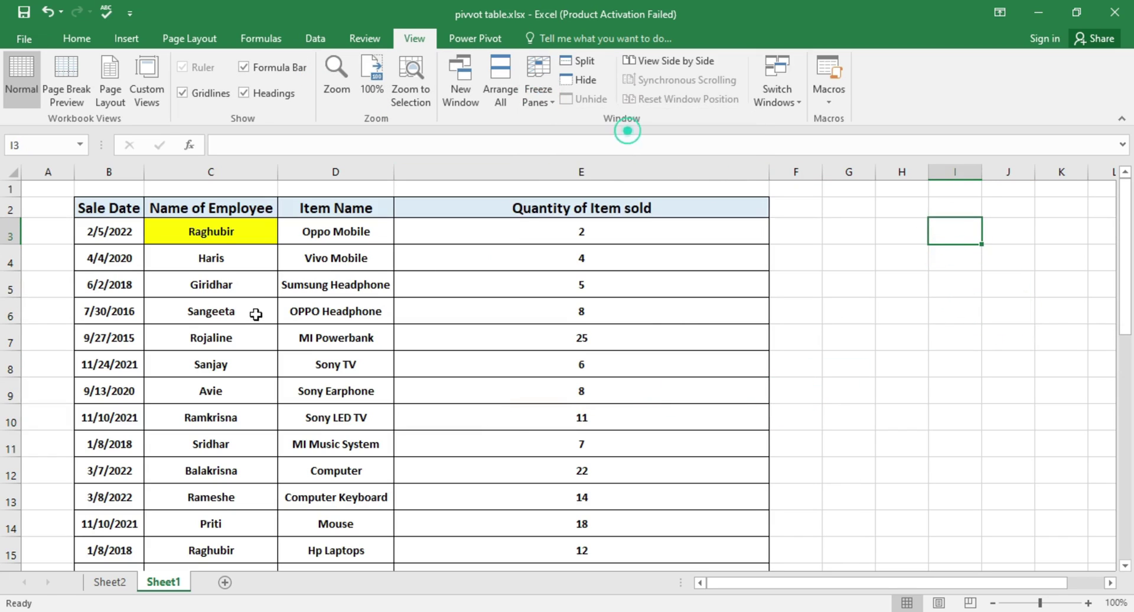
{"action": "scroll", "coordinate": [321, 293], "scroll_direction": "down", "scroll_amount": 5}
{"action": "scroll", "coordinate": [321, 292], "scroll_direction": "up", "scroll_amount": 5}
Apply Freeze Top Row, then select row 1 and scroll down and up to check it
{"action": "left_click", "coordinate": [237, 258]}
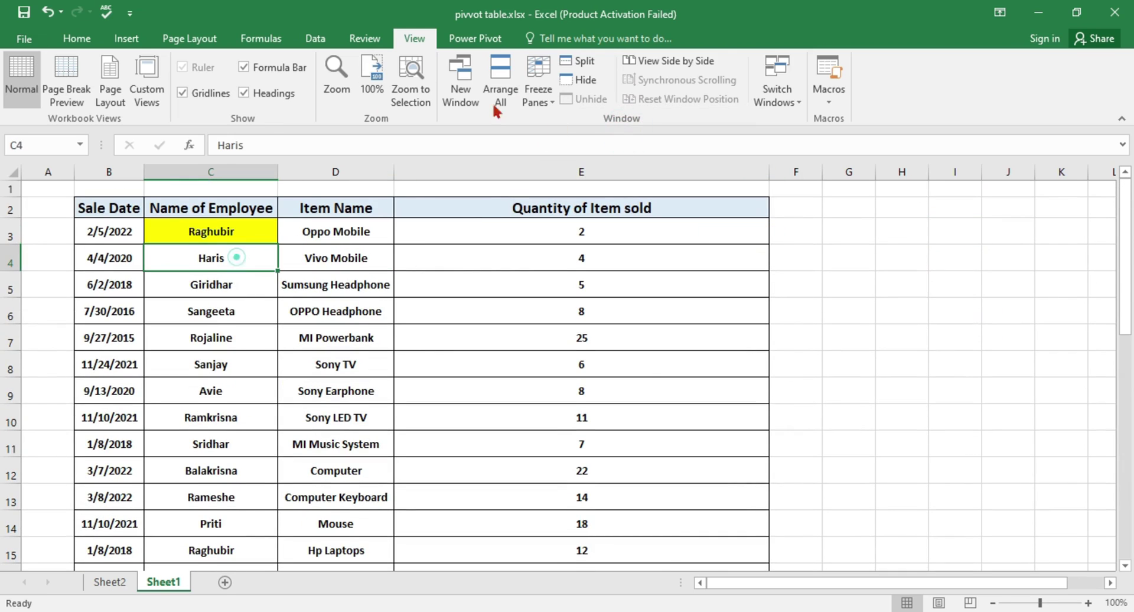
{"action": "left_click", "coordinate": [556, 101]}
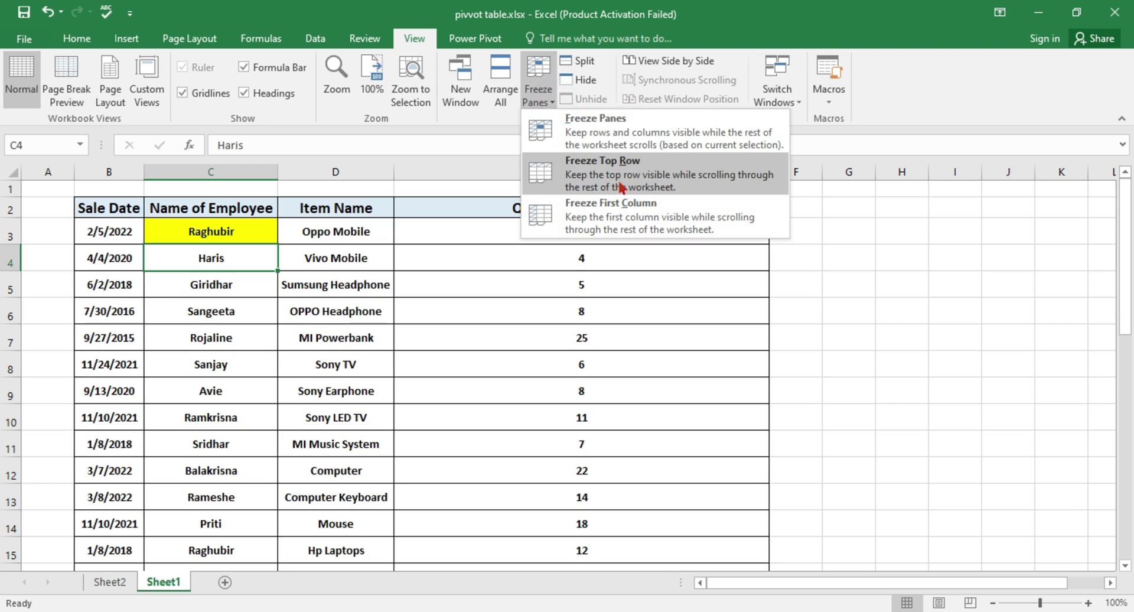
{"action": "left_click", "coordinate": [611, 186]}
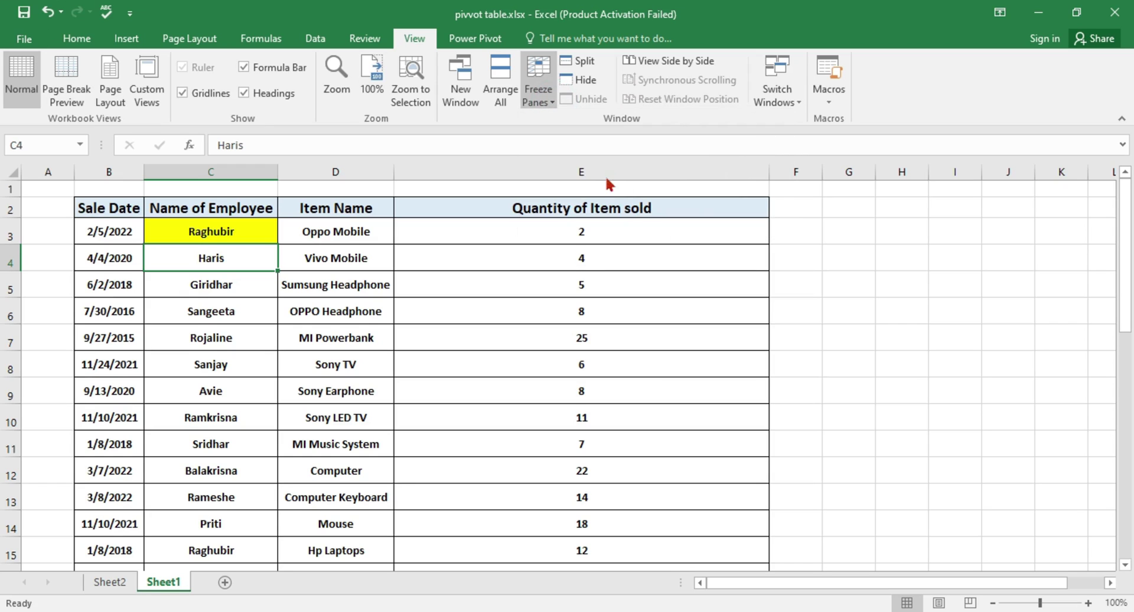
{"action": "scroll", "coordinate": [296, 251], "scroll_direction": "down", "scroll_amount": 1}
{"action": "scroll", "coordinate": [259, 250], "scroll_direction": "up", "scroll_amount": 1}
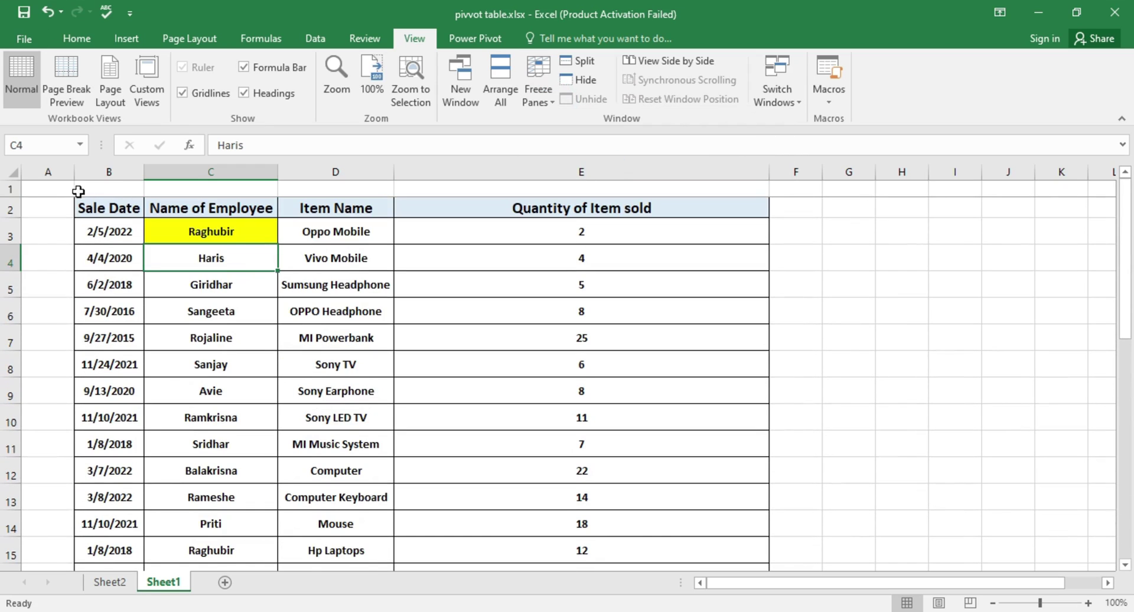
{"action": "left_click", "coordinate": [10, 188]}
{"action": "scroll", "coordinate": [302, 319], "scroll_direction": "down", "scroll_amount": 4}
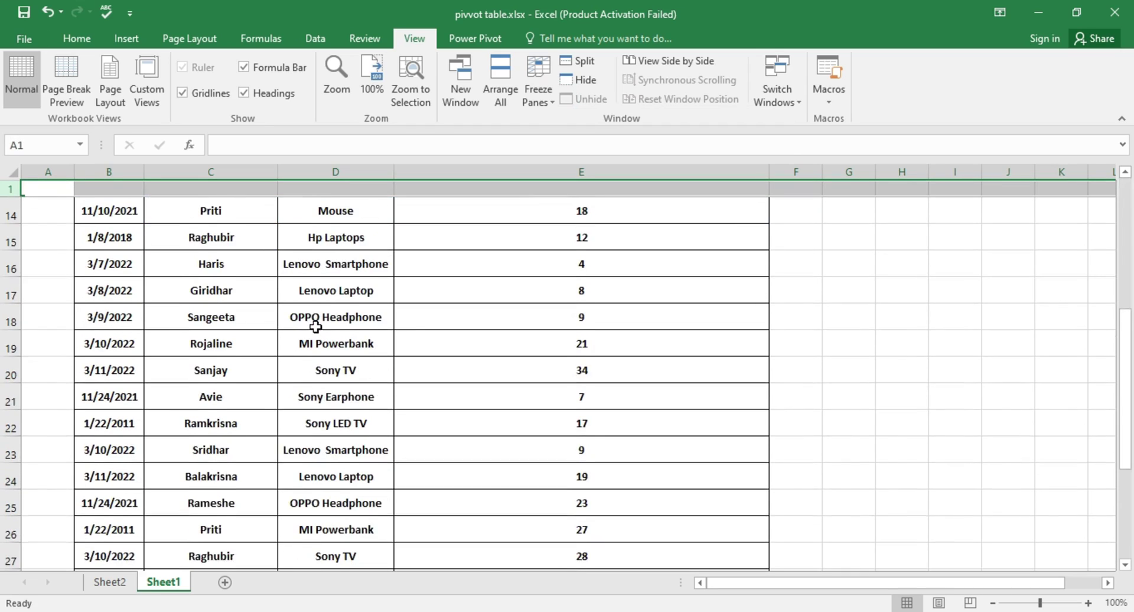
{"action": "scroll", "coordinate": [317, 325], "scroll_direction": "up", "scroll_amount": 4}
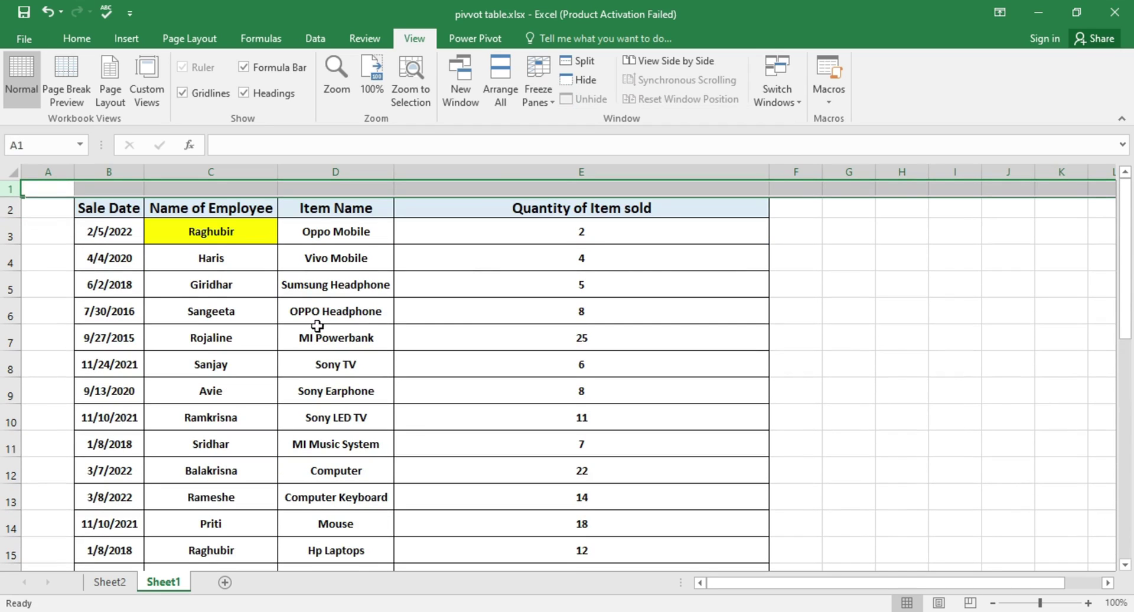
{"action": "left_click", "coordinate": [227, 254]}
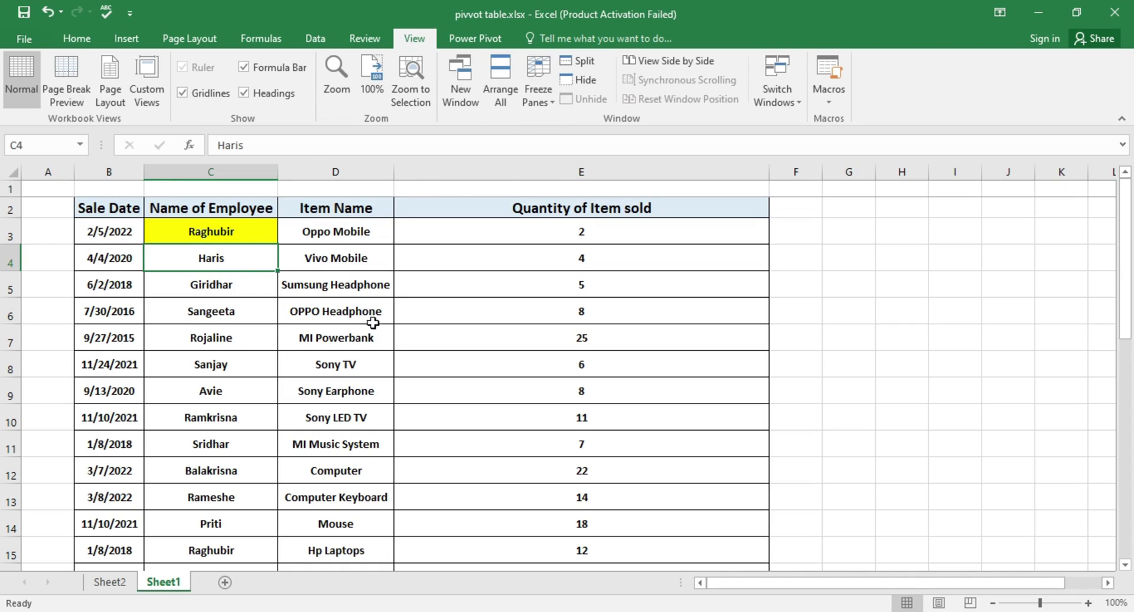
Unfreeze the top row, then apply Freeze First Column to lock column A
{"action": "left_click", "coordinate": [538, 95]}
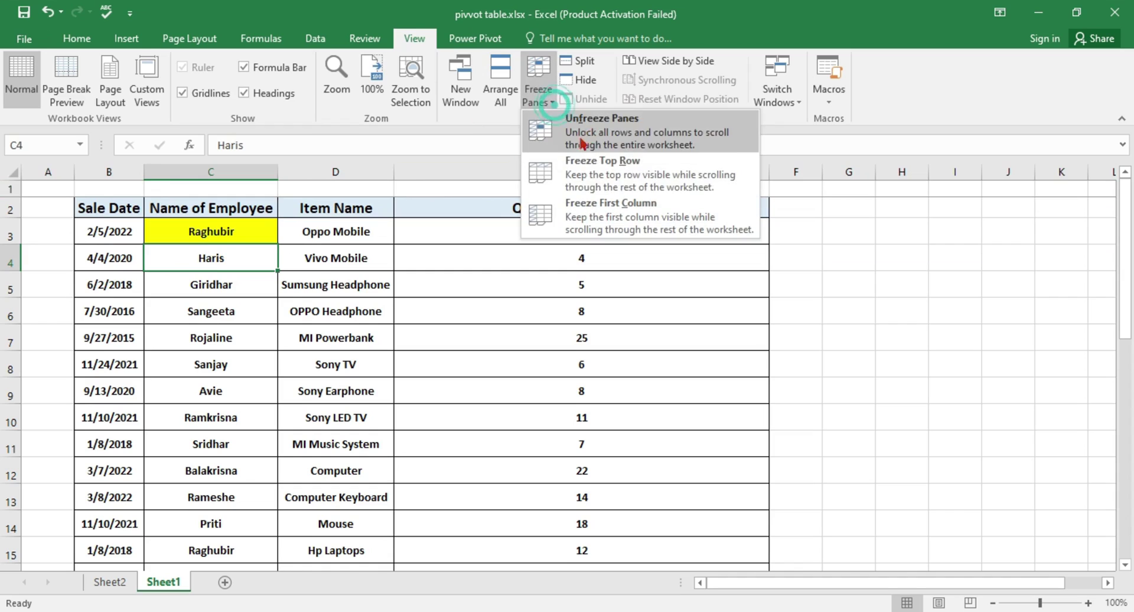
{"action": "left_click", "coordinate": [609, 156]}
{"action": "left_click", "coordinate": [538, 94]}
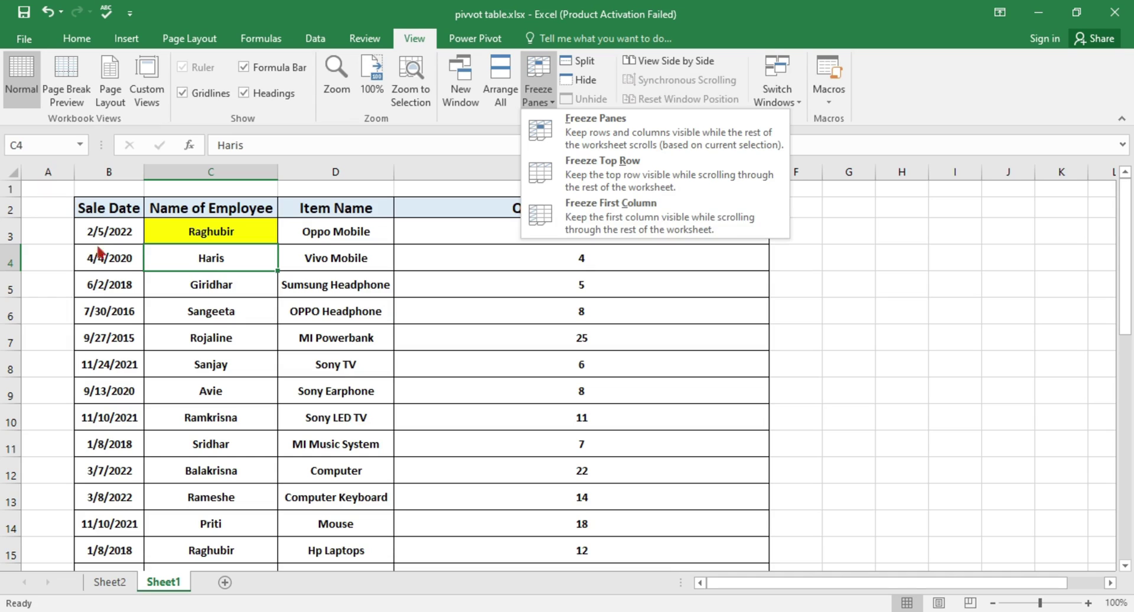
{"action": "left_click", "coordinate": [661, 216]}
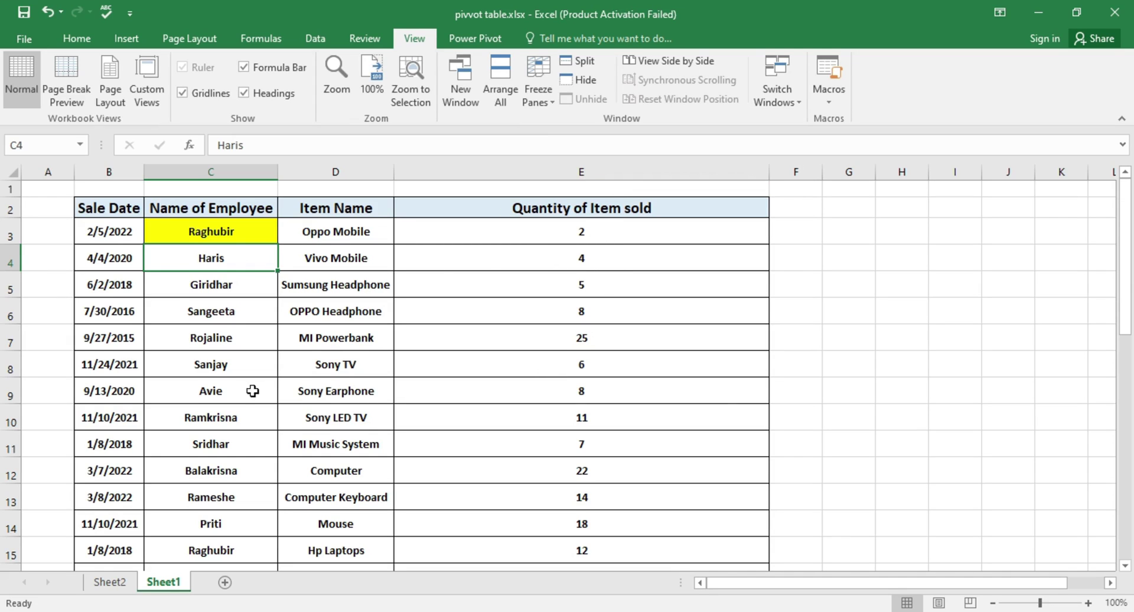
Split Sheet1 into two panes above row 10 and scroll to test them
{"action": "left_click", "coordinate": [11, 421]}
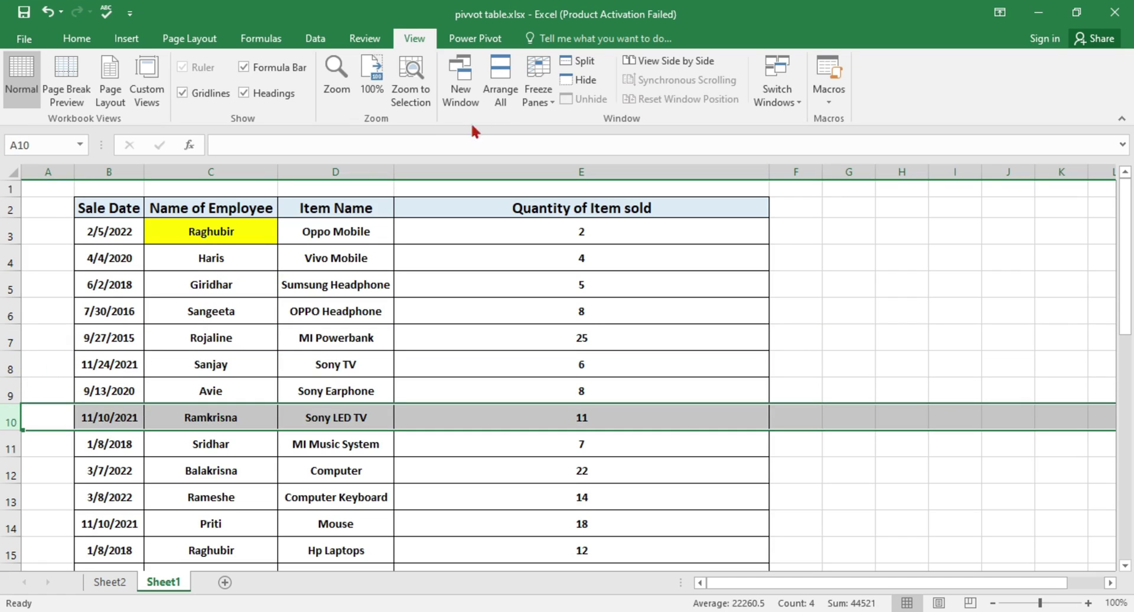
{"action": "left_click", "coordinate": [578, 61]}
{"action": "scroll", "coordinate": [423, 476], "scroll_direction": "down", "scroll_amount": 3}
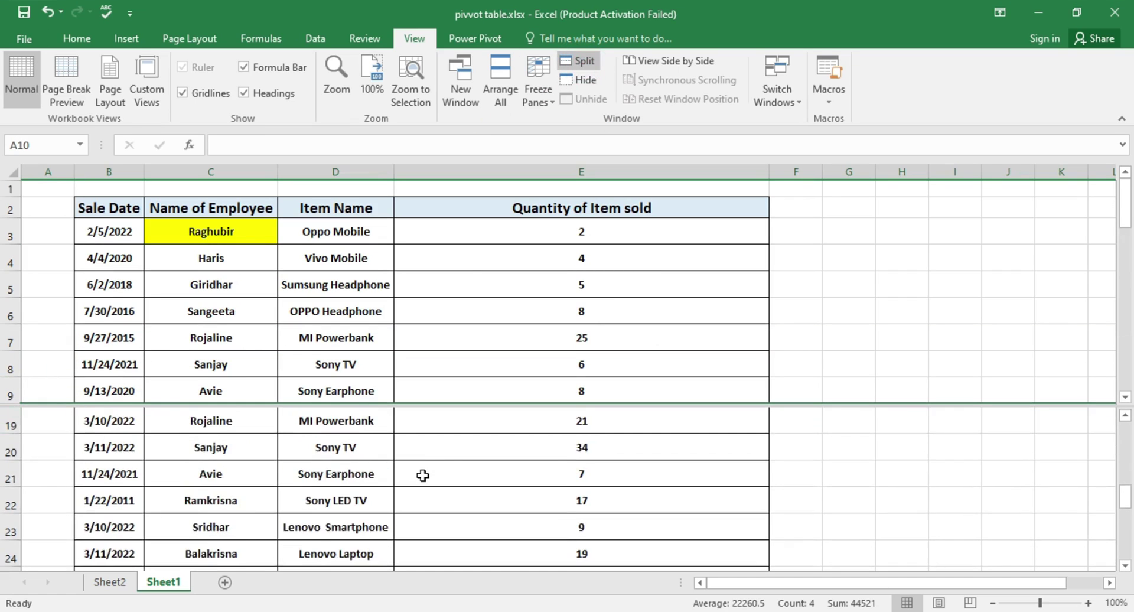
{"action": "scroll", "coordinate": [423, 475], "scroll_direction": "up", "scroll_amount": 3}
{"action": "scroll", "coordinate": [422, 475], "scroll_direction": "down", "scroll_amount": 4}
{"action": "scroll", "coordinate": [423, 476], "scroll_direction": "up", "scroll_amount": 5}
{"action": "scroll", "coordinate": [423, 475], "scroll_direction": "down", "scroll_amount": 4}
{"action": "scroll", "coordinate": [486, 422], "scroll_direction": "down", "scroll_amount": 3}
{"action": "scroll", "coordinate": [485, 422], "scroll_direction": "down", "scroll_amount": 4}
{"action": "scroll", "coordinate": [482, 419], "scroll_direction": "up", "scroll_amount": 4}
{"action": "scroll", "coordinate": [478, 417], "scroll_direction": "down", "scroll_amount": 5}
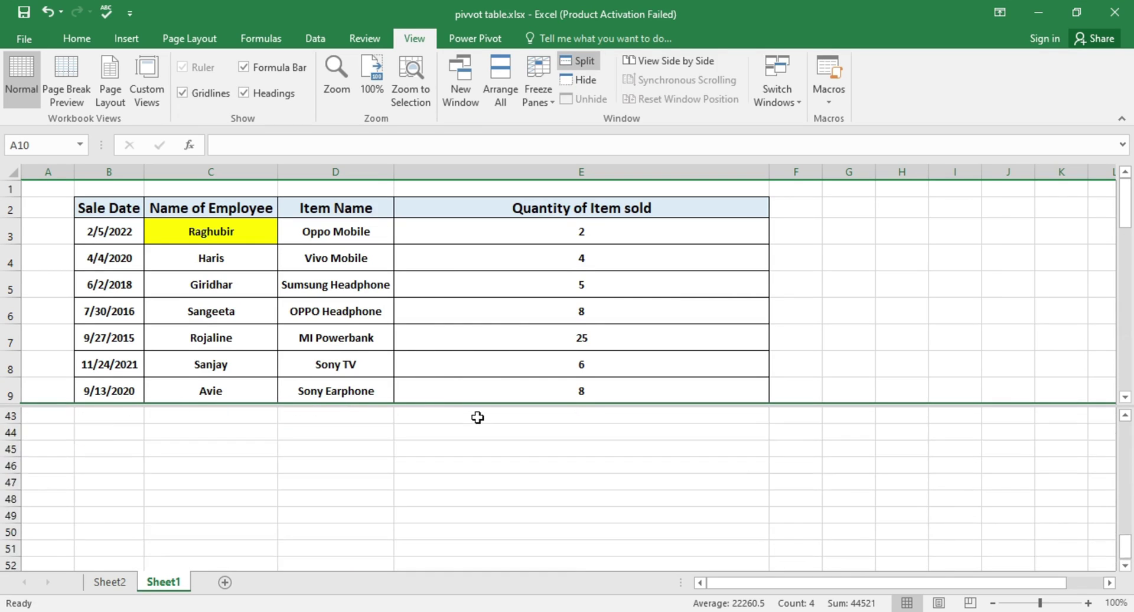
{"action": "scroll", "coordinate": [89, 417], "scroll_direction": "down", "scroll_amount": 1}
{"action": "scroll", "coordinate": [117, 452], "scroll_direction": "up", "scroll_amount": 2}
{"action": "scroll", "coordinate": [120, 452], "scroll_direction": "up", "scroll_amount": 1}
{"action": "scroll", "coordinate": [120, 452], "scroll_direction": "up", "scroll_amount": 1}
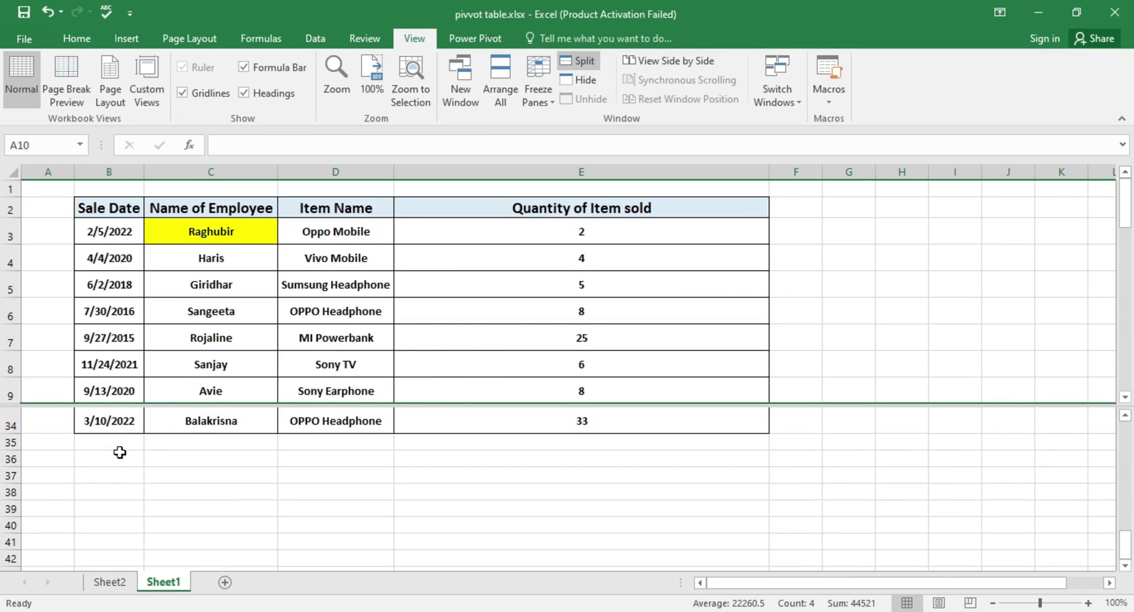
{"action": "scroll", "coordinate": [120, 452], "scroll_direction": "up", "scroll_amount": 3}
{"action": "scroll", "coordinate": [173, 440], "scroll_direction": "up", "scroll_amount": 8}
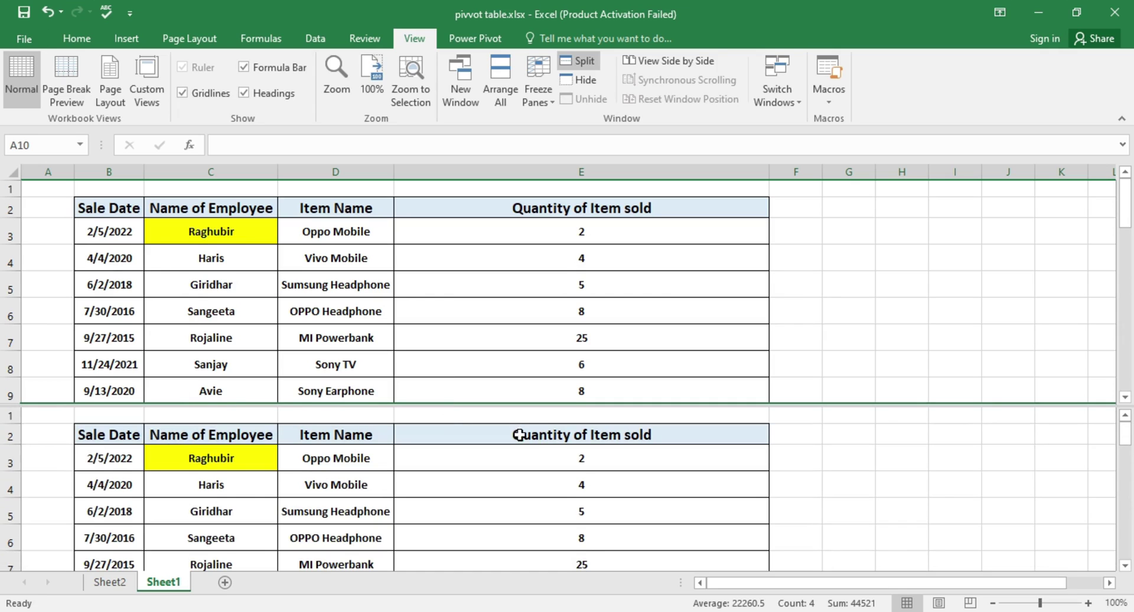
{"action": "scroll", "coordinate": [521, 344], "scroll_direction": "down", "scroll_amount": 2}
{"action": "scroll", "coordinate": [521, 344], "scroll_direction": "up", "scroll_amount": 2}
Scroll the lower pane independently from cell E6 through the sales rows
{"action": "left_click", "coordinate": [561, 300]}
{"action": "scroll", "coordinate": [560, 298], "scroll_direction": "down", "scroll_amount": 3}
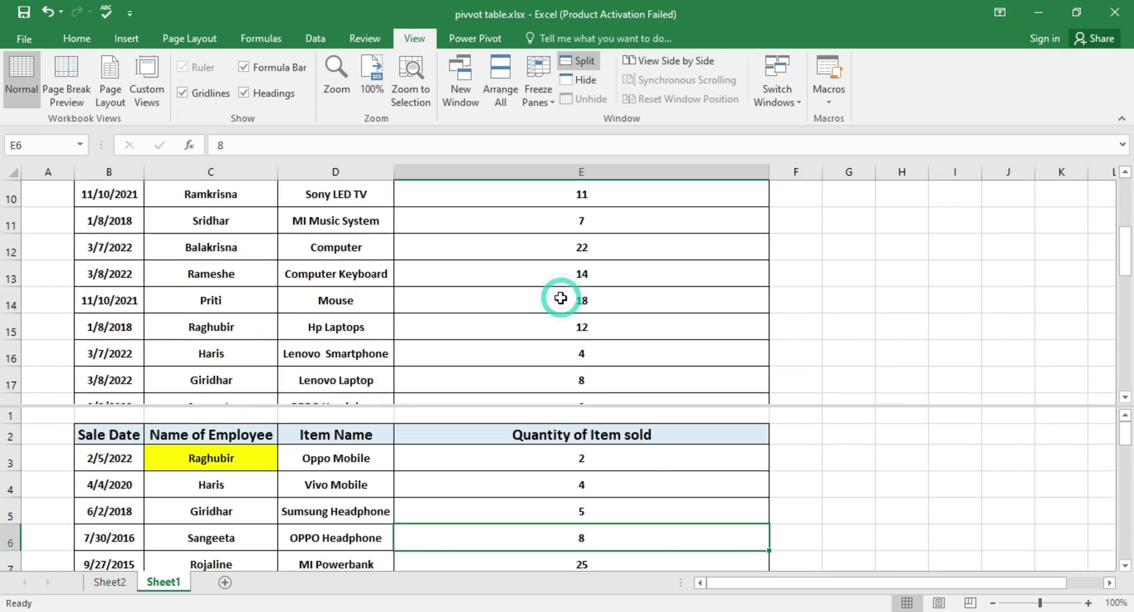
{"action": "scroll", "coordinate": [561, 299], "scroll_direction": "down", "scroll_amount": 1}
{"action": "scroll", "coordinate": [560, 298], "scroll_direction": "down", "scroll_amount": 7}
{"action": "scroll", "coordinate": [560, 299], "scroll_direction": "up", "scroll_amount": 4}
{"action": "scroll", "coordinate": [559, 299], "scroll_direction": "up", "scroll_amount": 3}
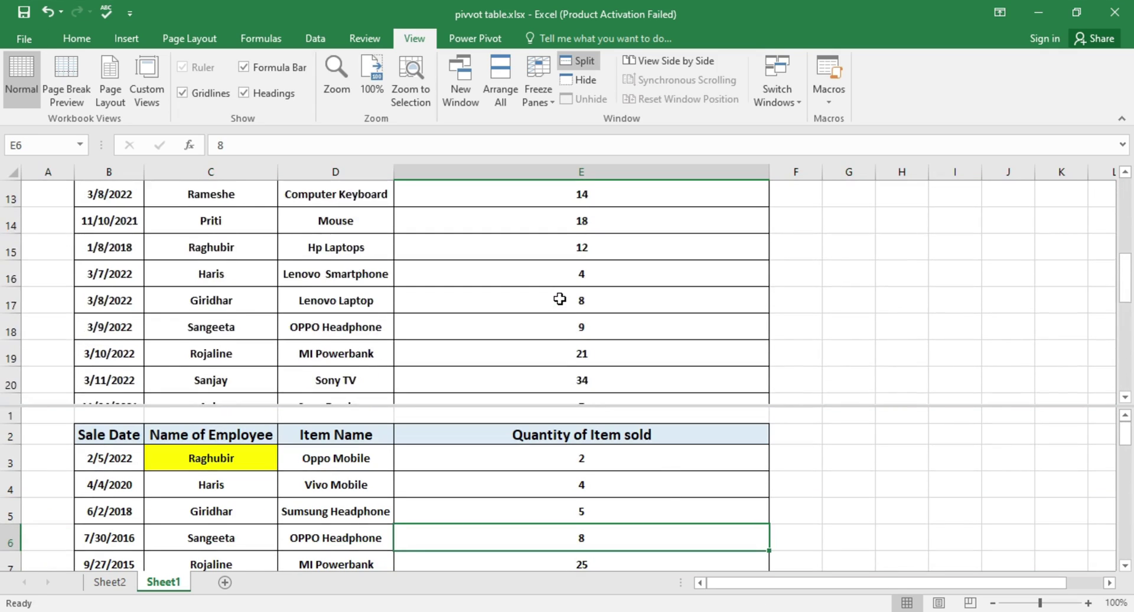
{"action": "scroll", "coordinate": [559, 298], "scroll_direction": "up", "scroll_amount": 4}
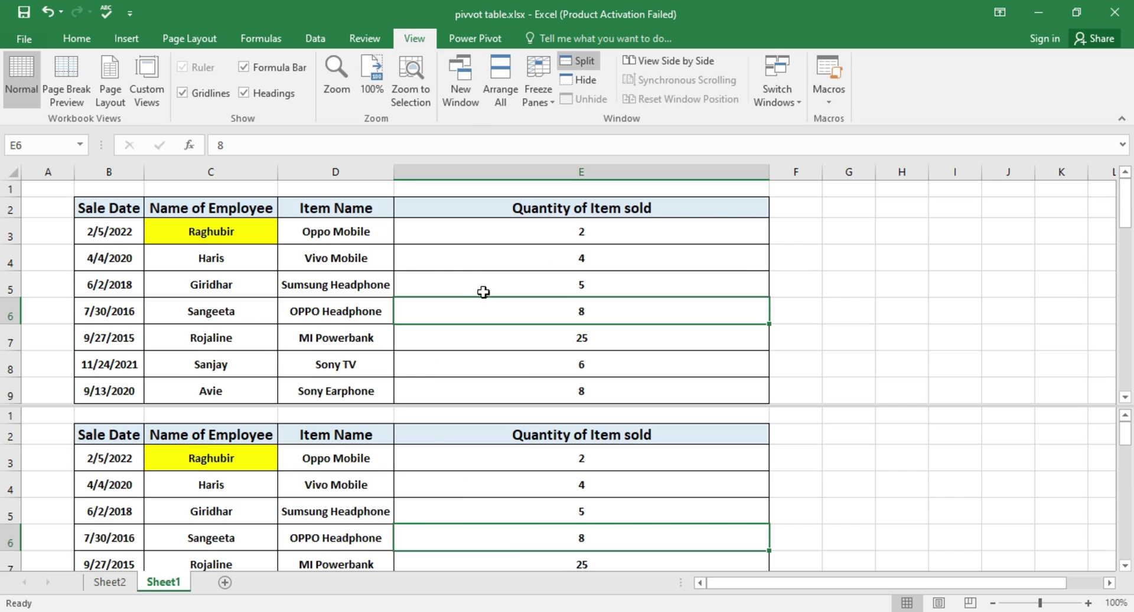
{"action": "scroll", "coordinate": [444, 373], "scroll_direction": "down", "scroll_amount": 1}
{"action": "scroll", "coordinate": [443, 358], "scroll_direction": "down", "scroll_amount": 2}
{"action": "scroll", "coordinate": [443, 357], "scroll_direction": "down", "scroll_amount": 6}
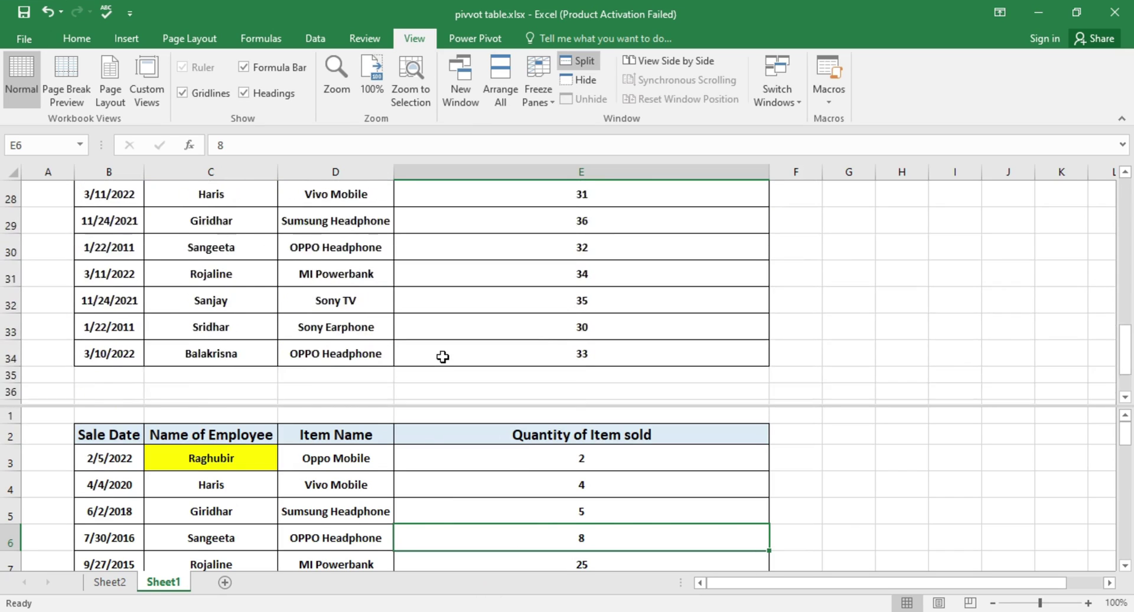
{"action": "scroll", "coordinate": [442, 357], "scroll_direction": "up", "scroll_amount": 6}
{"action": "scroll", "coordinate": [442, 357], "scroll_direction": "up", "scroll_amount": 5}
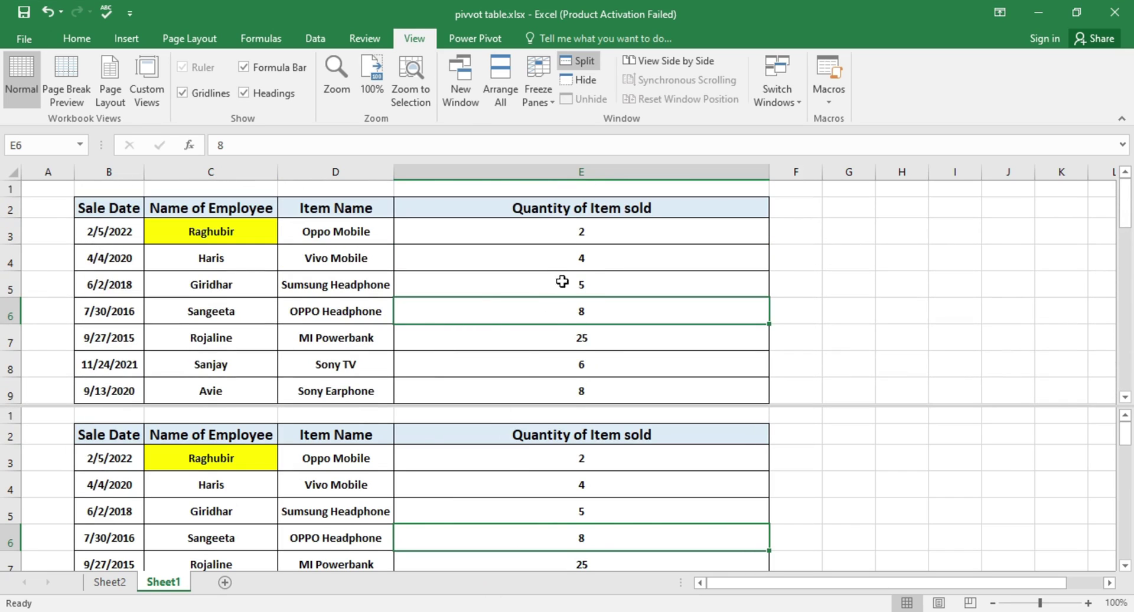
{"action": "scroll", "coordinate": [506, 302], "scroll_direction": "down", "scroll_amount": 3}
{"action": "scroll", "coordinate": [507, 306], "scroll_direction": "down", "scroll_amount": 2}
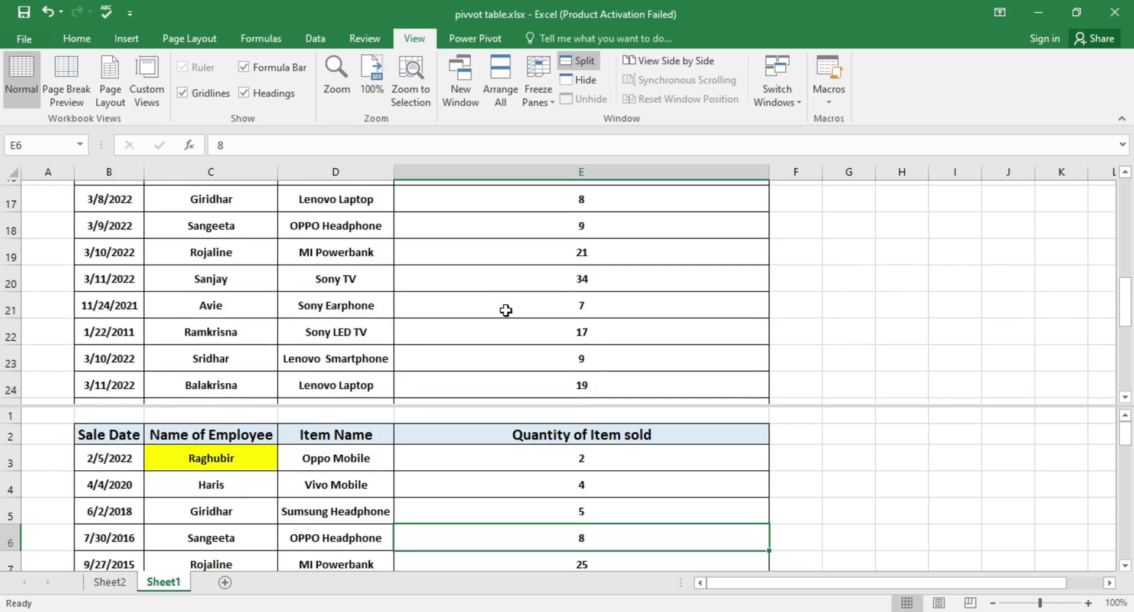
{"action": "scroll", "coordinate": [506, 308], "scroll_direction": "down", "scroll_amount": 5}
{"action": "scroll", "coordinate": [506, 310], "scroll_direction": "down", "scroll_amount": 1}
{"action": "scroll", "coordinate": [507, 309], "scroll_direction": "up", "scroll_amount": 2}
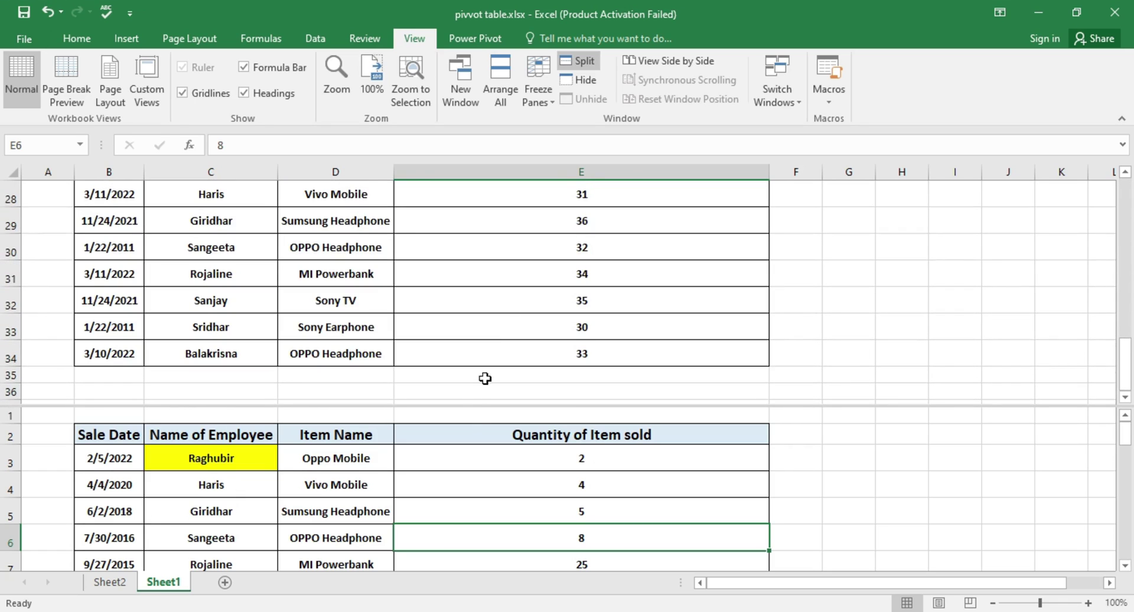
{"action": "scroll", "coordinate": [468, 429], "scroll_direction": "down", "scroll_amount": 5}
Scroll the lower pane from E5 and the upper pane from E52 to compare rows
{"action": "left_click", "coordinate": [482, 500]}
{"action": "scroll", "coordinate": [483, 499], "scroll_direction": "down", "scroll_amount": 5}
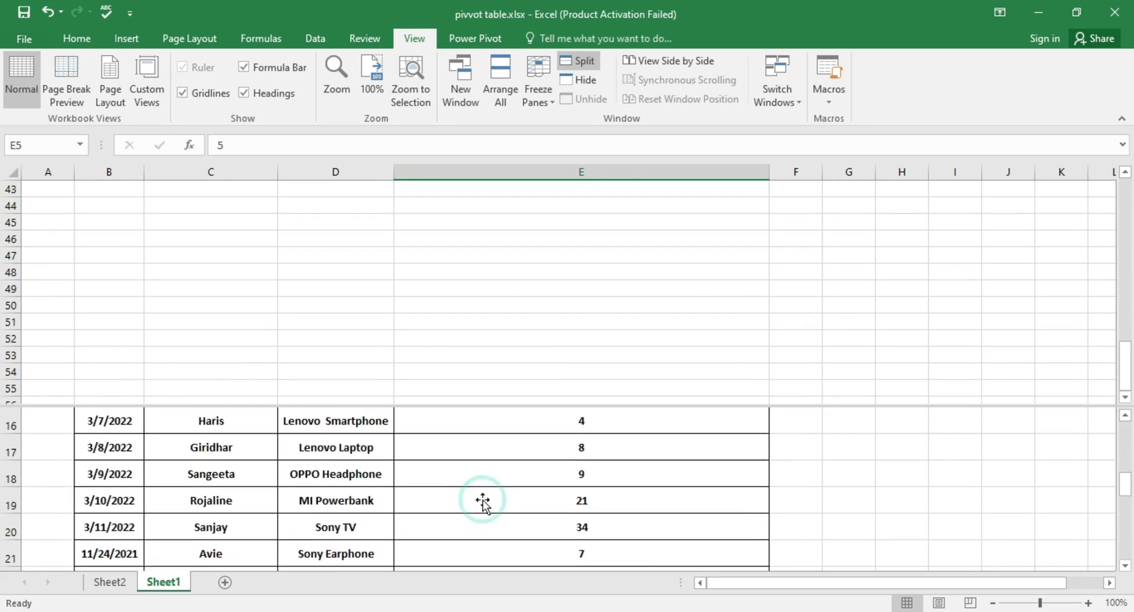
{"action": "scroll", "coordinate": [483, 500], "scroll_direction": "down", "scroll_amount": 5}
{"action": "scroll", "coordinate": [483, 499], "scroll_direction": "down", "scroll_amount": 2}
{"action": "scroll", "coordinate": [483, 500], "scroll_direction": "up", "scroll_amount": 6}
{"action": "scroll", "coordinate": [483, 500], "scroll_direction": "up", "scroll_amount": 5}
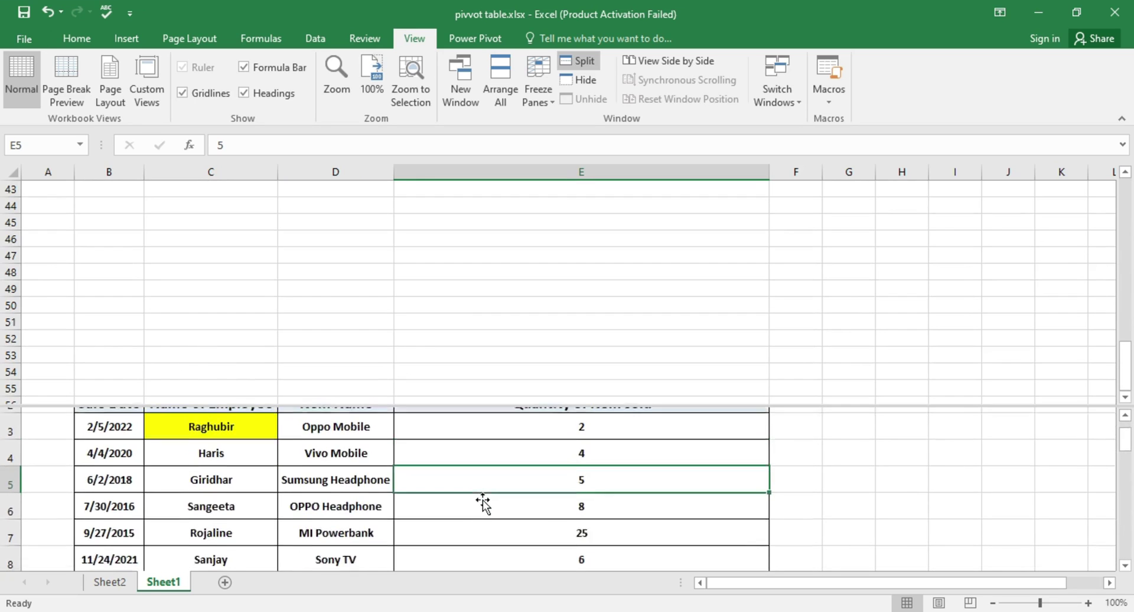
{"action": "scroll", "coordinate": [483, 499], "scroll_direction": "up", "scroll_amount": 1}
{"action": "left_click", "coordinate": [577, 339]}
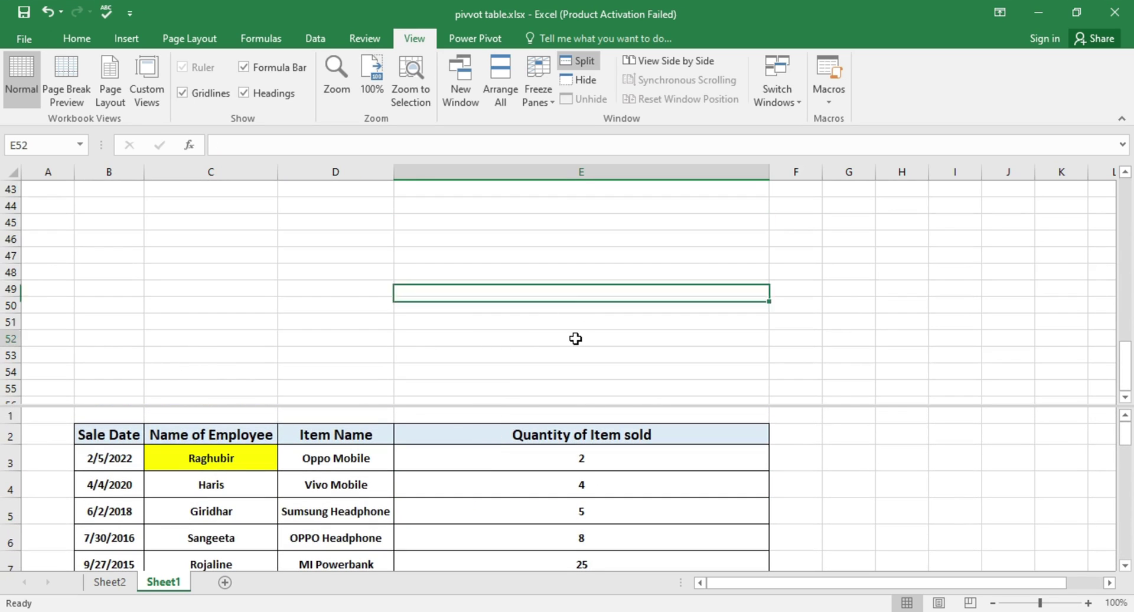
{"action": "scroll", "coordinate": [577, 339], "scroll_direction": "up", "scroll_amount": 7}
{"action": "scroll", "coordinate": [567, 236], "scroll_direction": "up", "scroll_amount": 1}
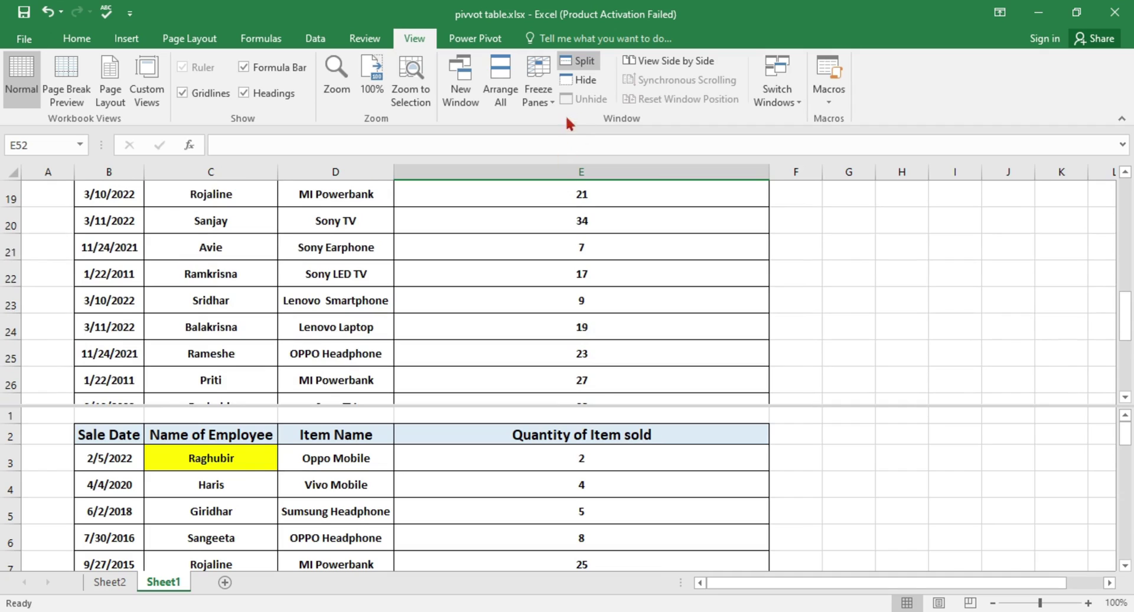
Remove the split between the panes and select row 21 of the sales table
{"action": "left_click", "coordinate": [584, 65]}
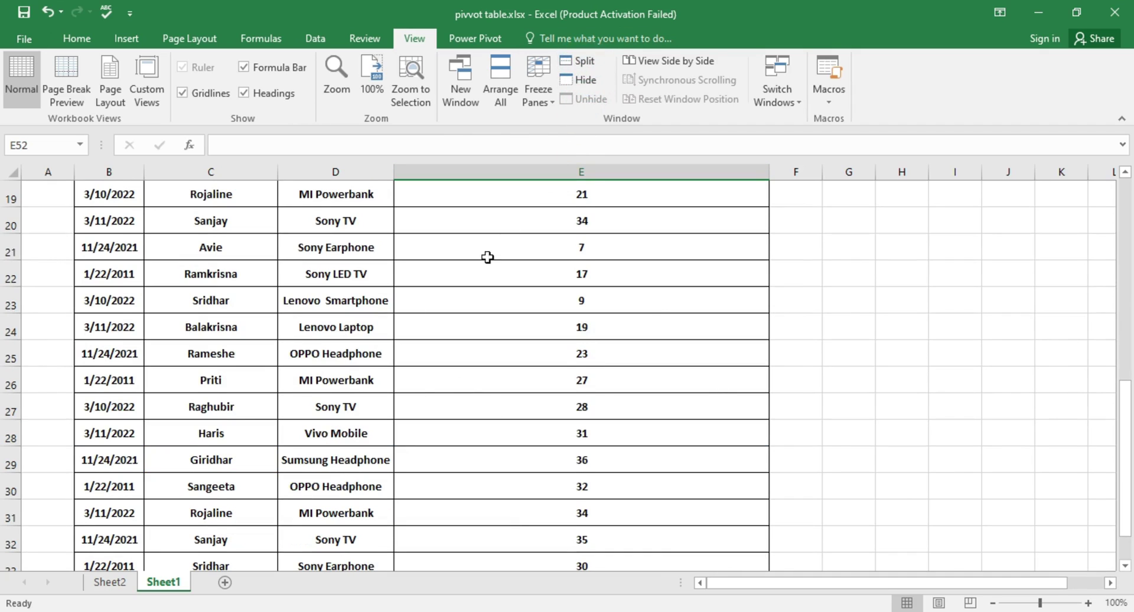
{"action": "left_click", "coordinate": [529, 245]}
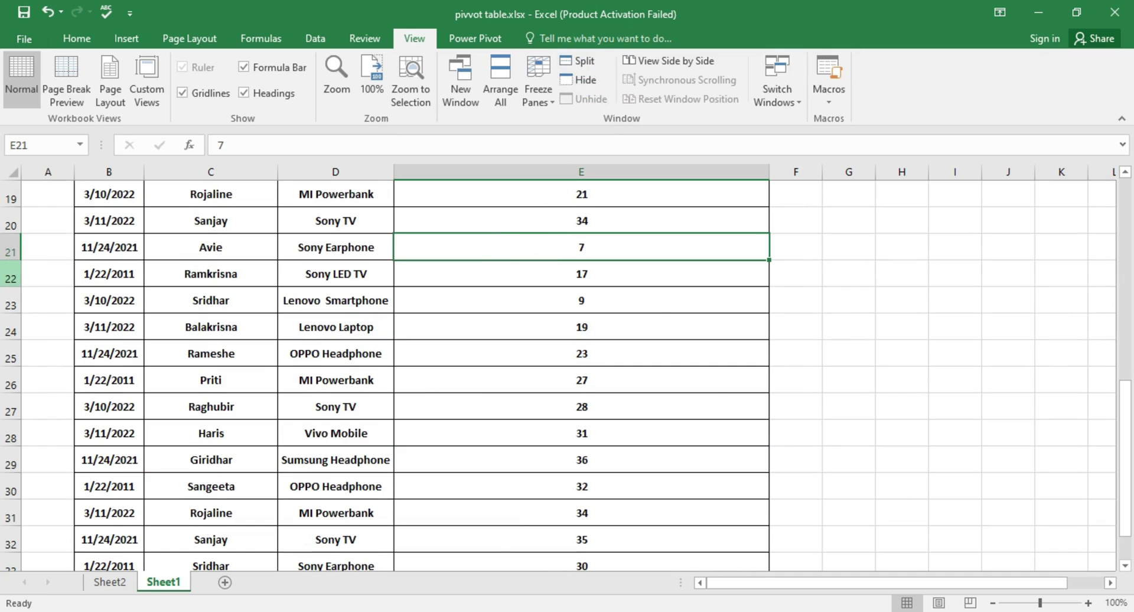
{"action": "left_click", "coordinate": [10, 247]}
Hide the pivvot table workbook, maximize DEMO.xlsx, then unhide pivvot table.xlsx
{"action": "left_click", "coordinate": [566, 81]}
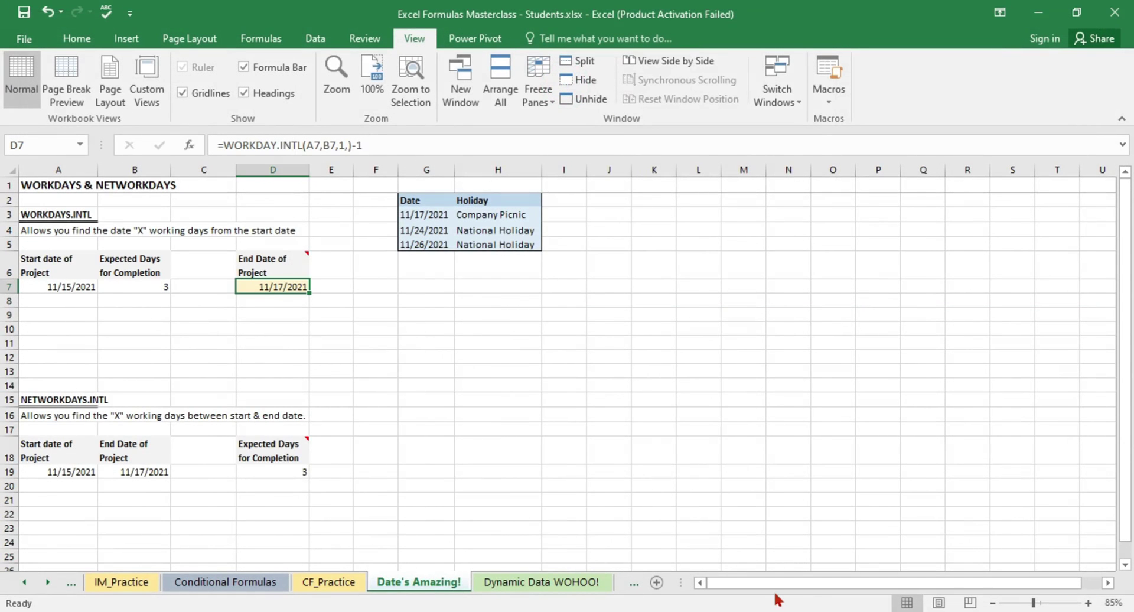
{"action": "left_click", "coordinate": [508, 309]}
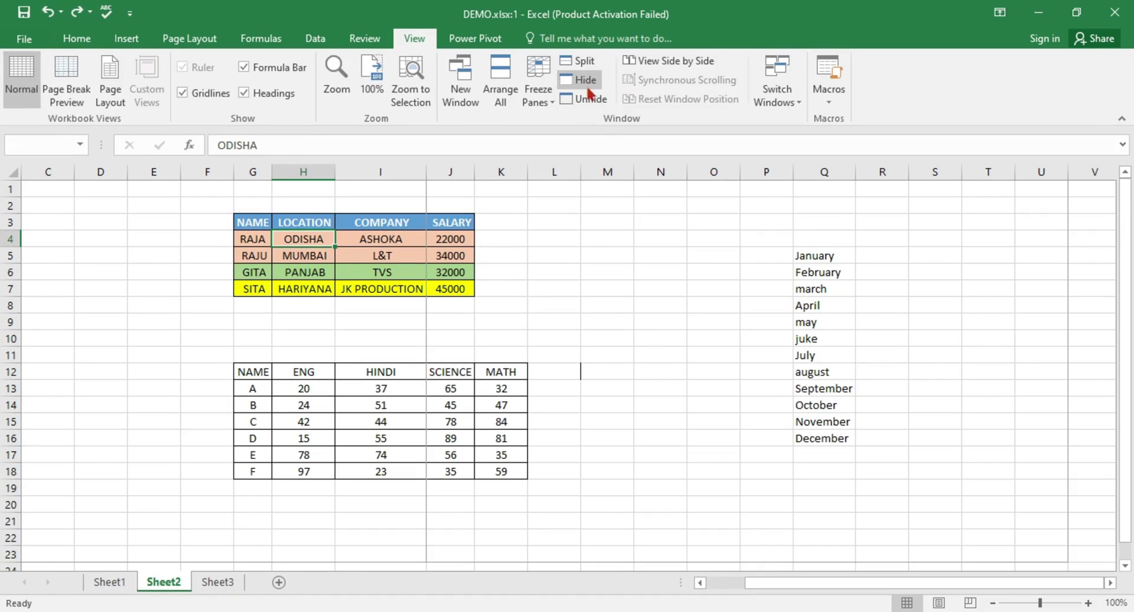
{"action": "left_click", "coordinate": [584, 99]}
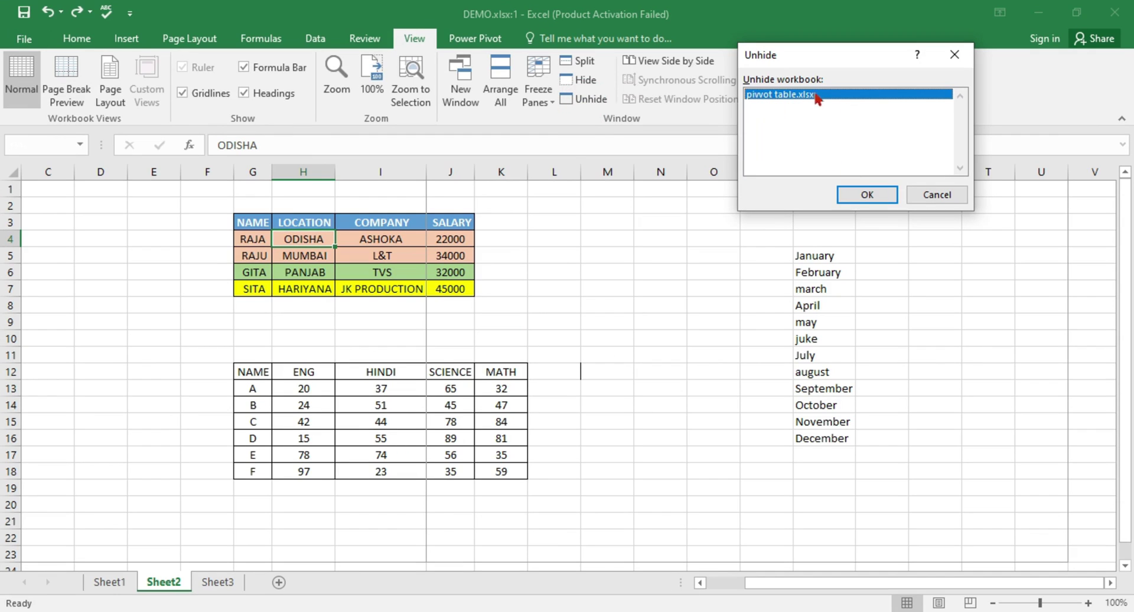
{"action": "left_click", "coordinate": [866, 195]}
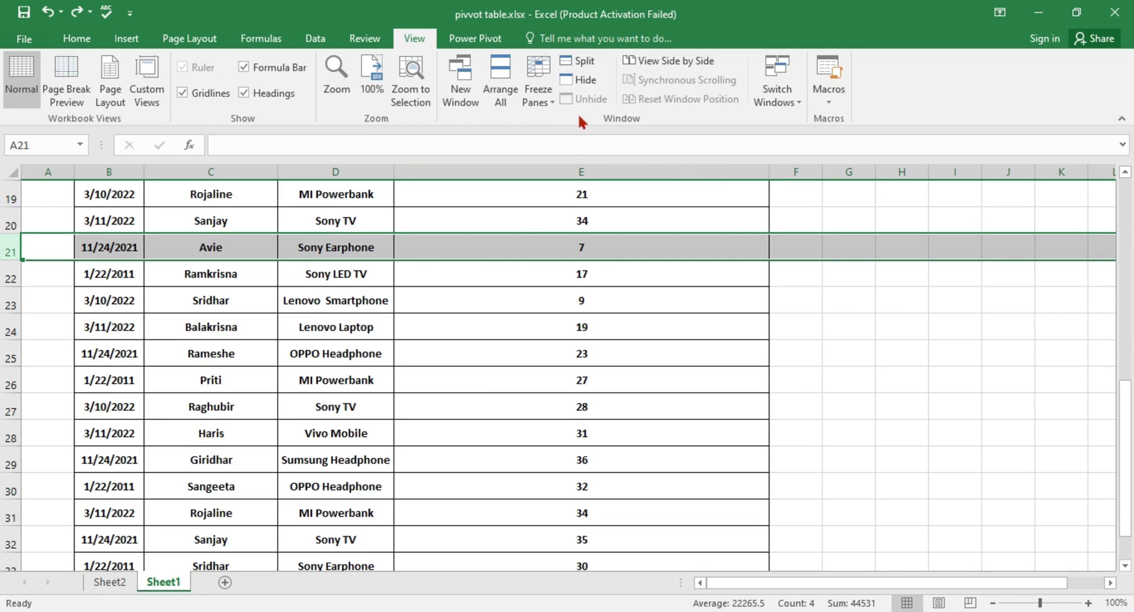
{"action": "left_click", "coordinate": [579, 80]}
{"action": "left_click", "coordinate": [684, 62]}
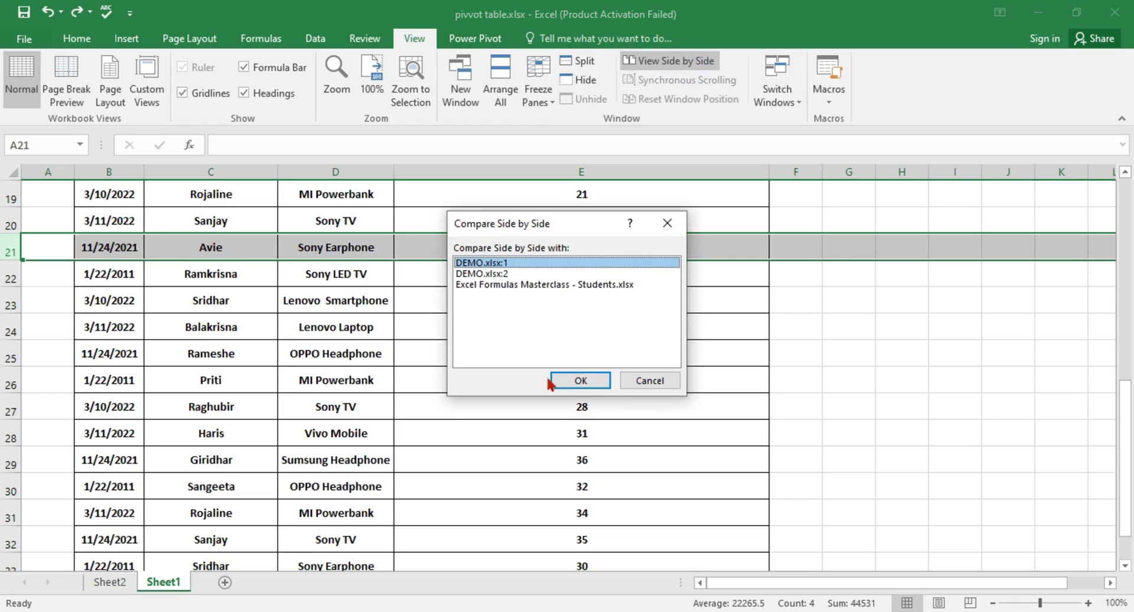
{"action": "left_click", "coordinate": [579, 381]}
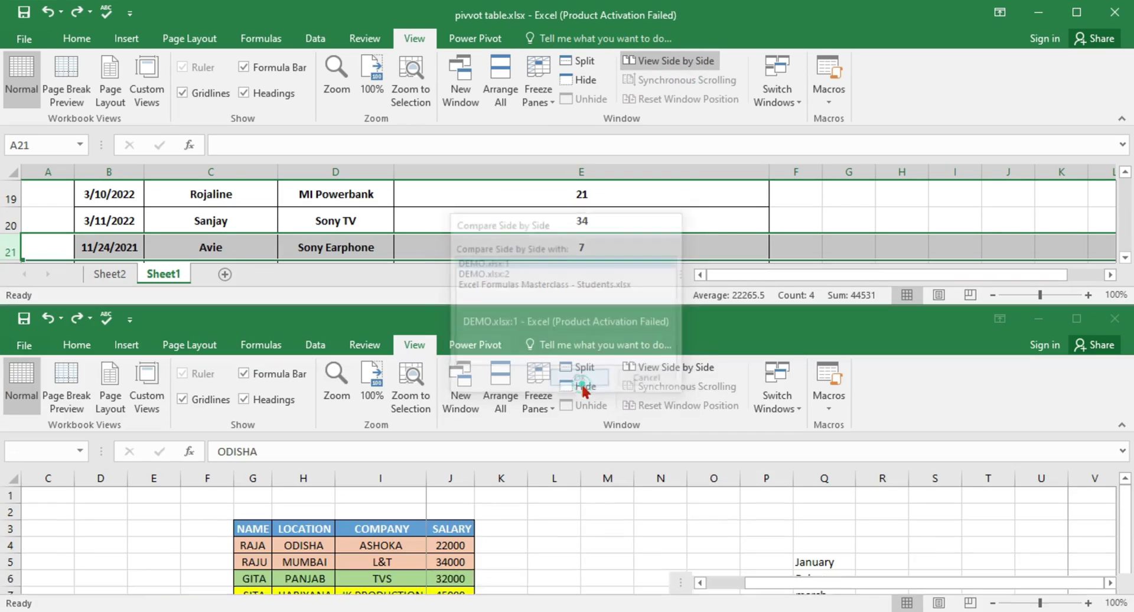
{"action": "scroll", "coordinate": [600, 248], "scroll_direction": "down", "scroll_amount": 1}
{"action": "scroll", "coordinate": [600, 248], "scroll_direction": "down", "scroll_amount": 2}
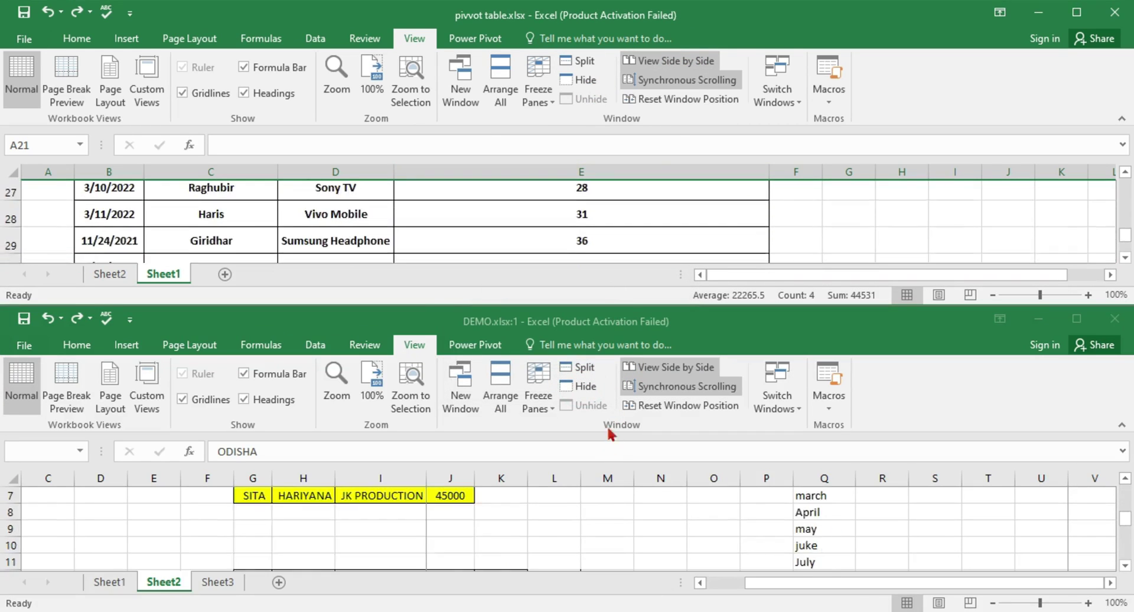
{"action": "scroll", "coordinate": [600, 259], "scroll_direction": "up", "scroll_amount": 2}
{"action": "scroll", "coordinate": [600, 271], "scroll_direction": "down", "scroll_amount": 2}
{"action": "scroll", "coordinate": [600, 269], "scroll_direction": "down", "scroll_amount": 5}
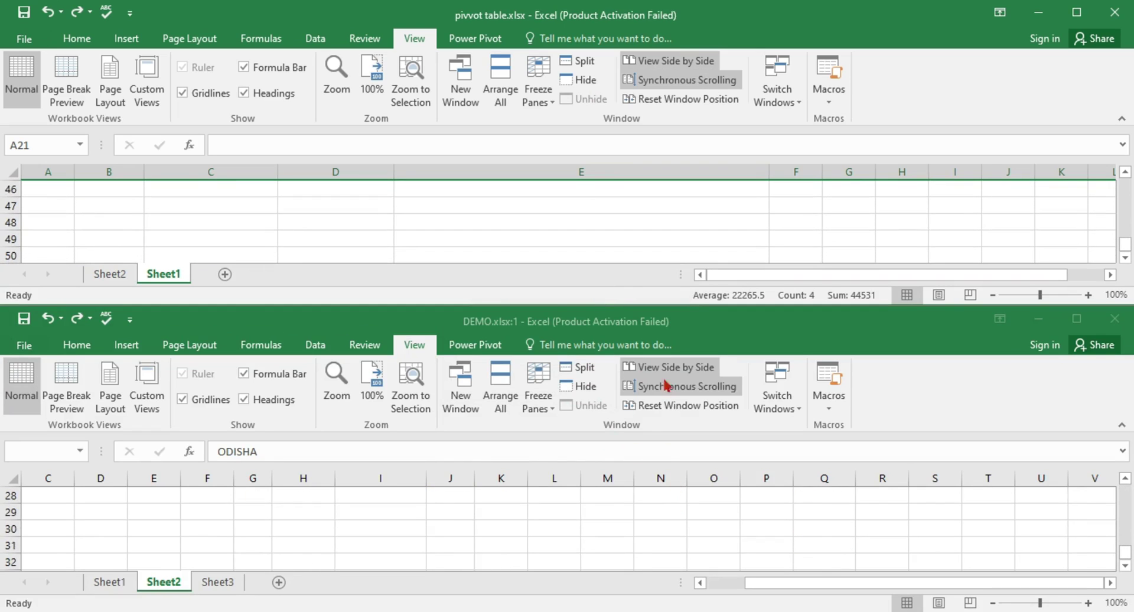
{"action": "scroll", "coordinate": [616, 275], "scroll_direction": "up", "scroll_amount": 3}
{"action": "left_click", "coordinate": [635, 226]}
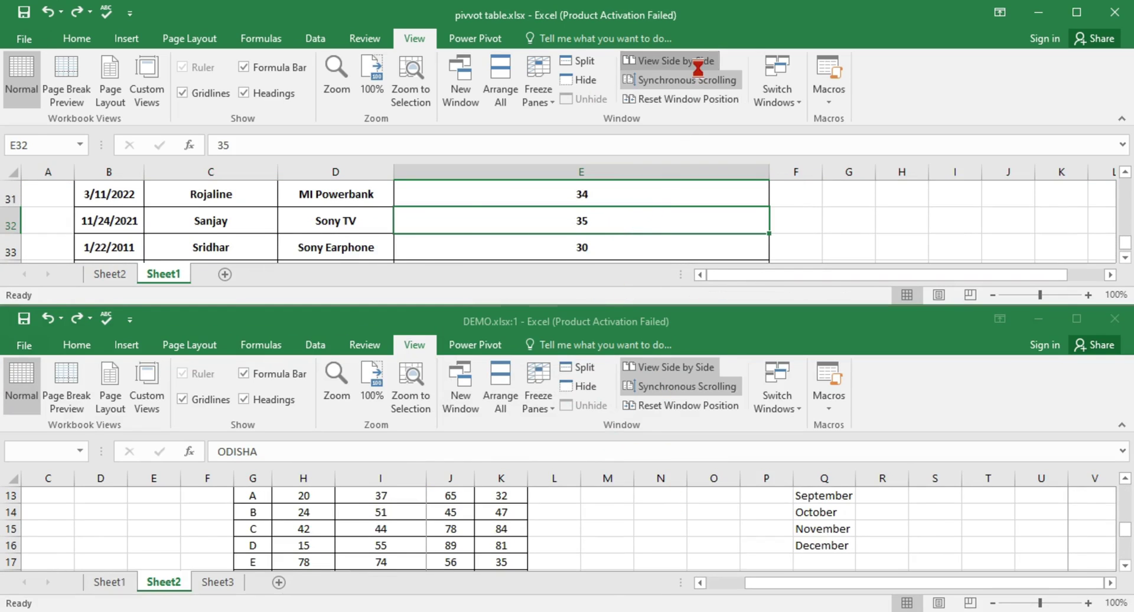
{"action": "left_click", "coordinate": [723, 64]}
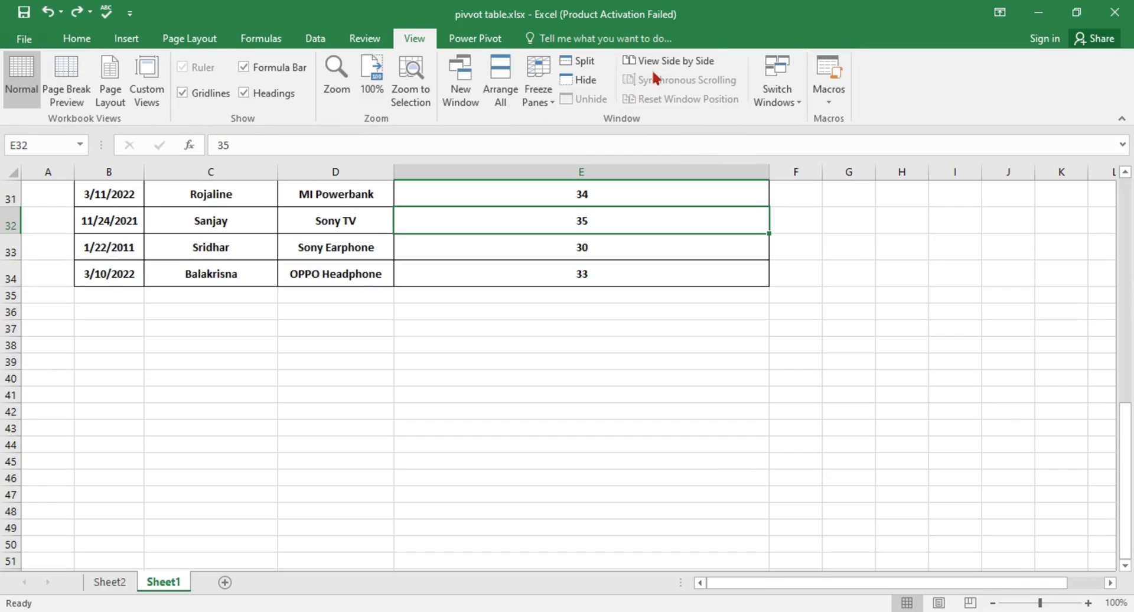
{"action": "left_click", "coordinate": [676, 61]}
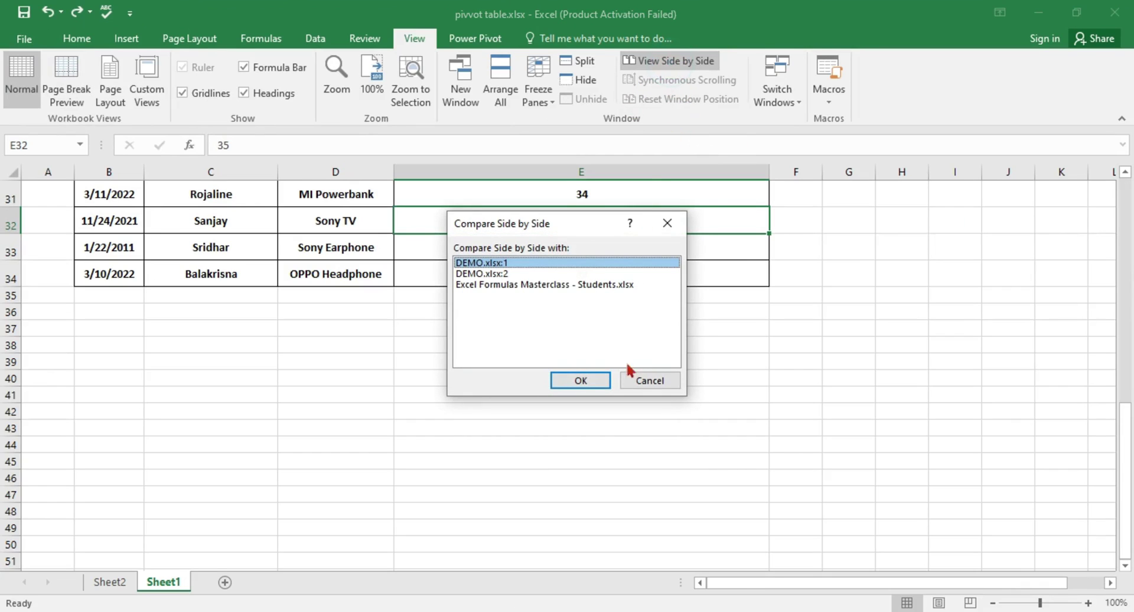
{"action": "left_click", "coordinate": [581, 380]}
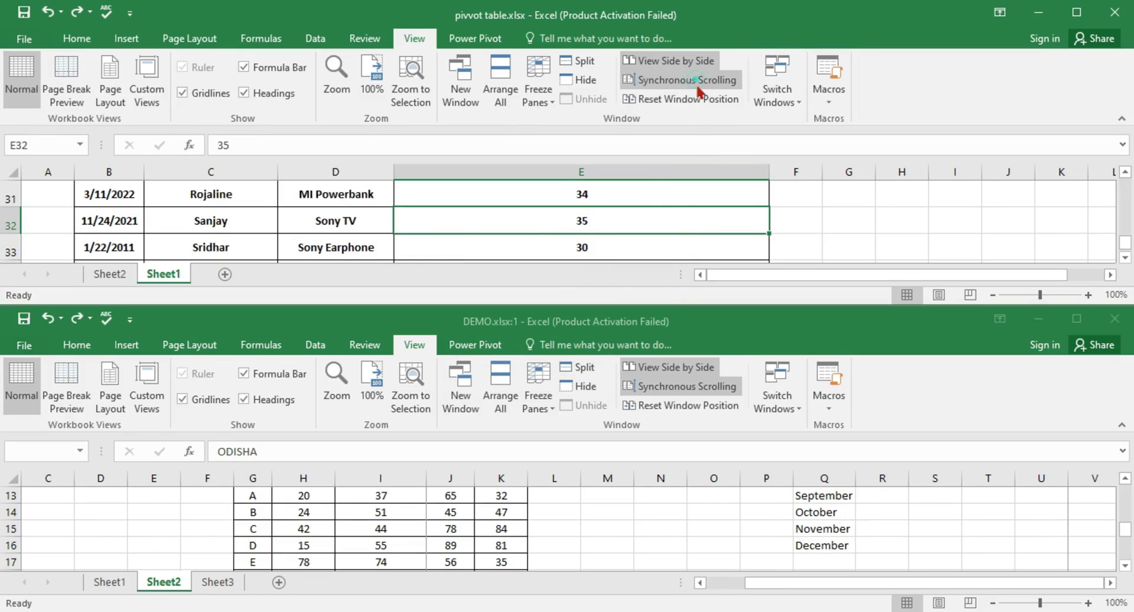
{"action": "left_click", "coordinate": [699, 80]}
{"action": "scroll", "coordinate": [619, 212], "scroll_direction": "down", "scroll_amount": 1}
{"action": "scroll", "coordinate": [619, 213], "scroll_direction": "up", "scroll_amount": 2}
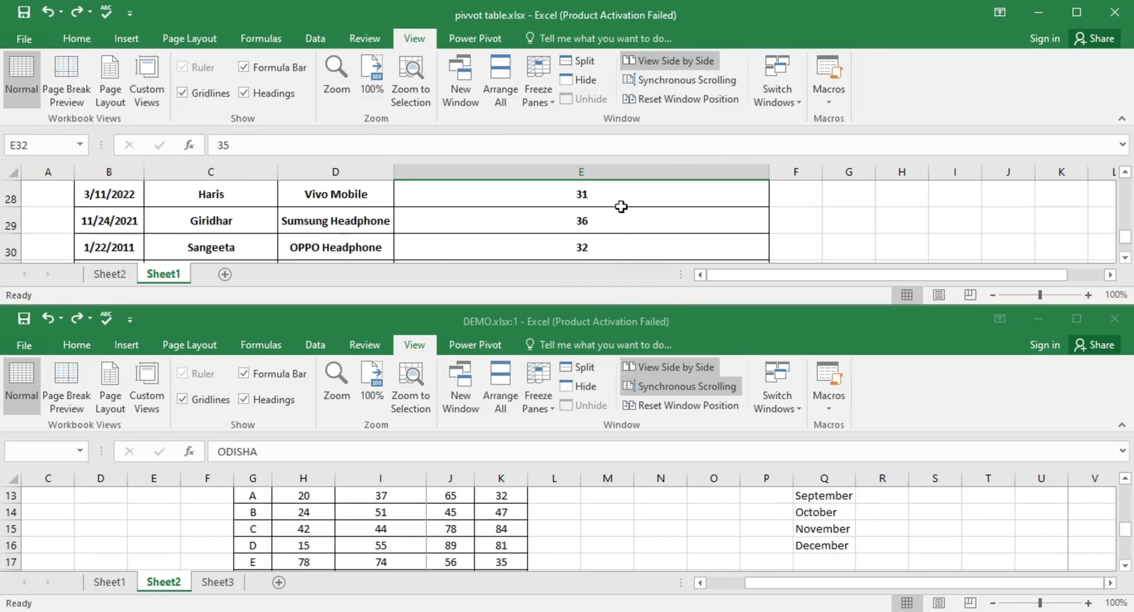
{"action": "left_click", "coordinate": [619, 219]}
{"action": "scroll", "coordinate": [646, 217], "scroll_direction": "down", "scroll_amount": 2}
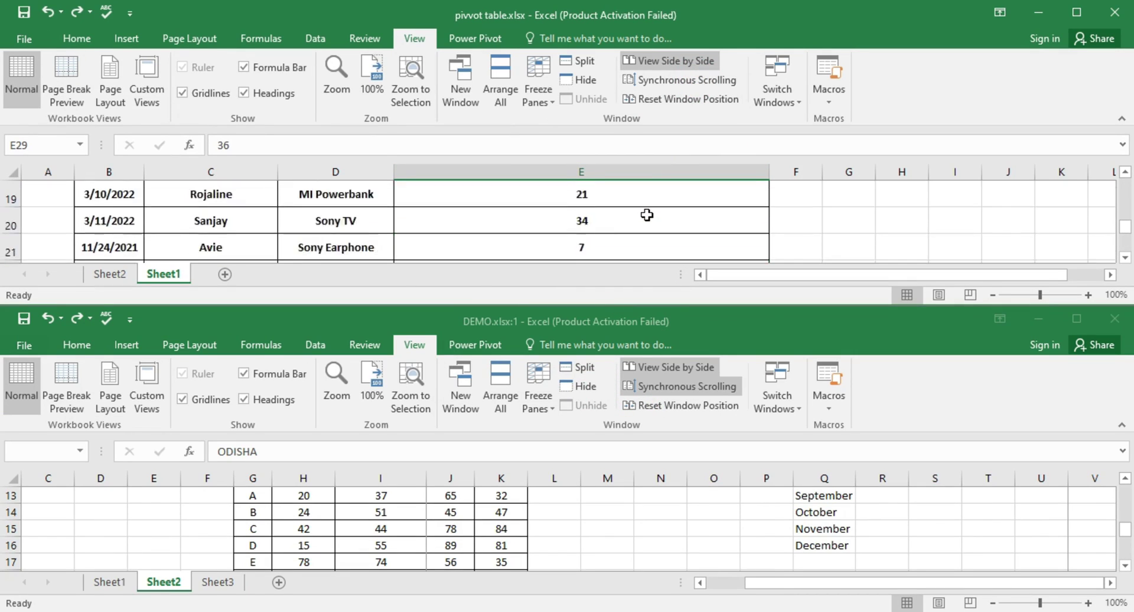
{"action": "scroll", "coordinate": [647, 217], "scroll_direction": "down", "scroll_amount": 2}
{"action": "scroll", "coordinate": [646, 217], "scroll_direction": "down", "scroll_amount": 2}
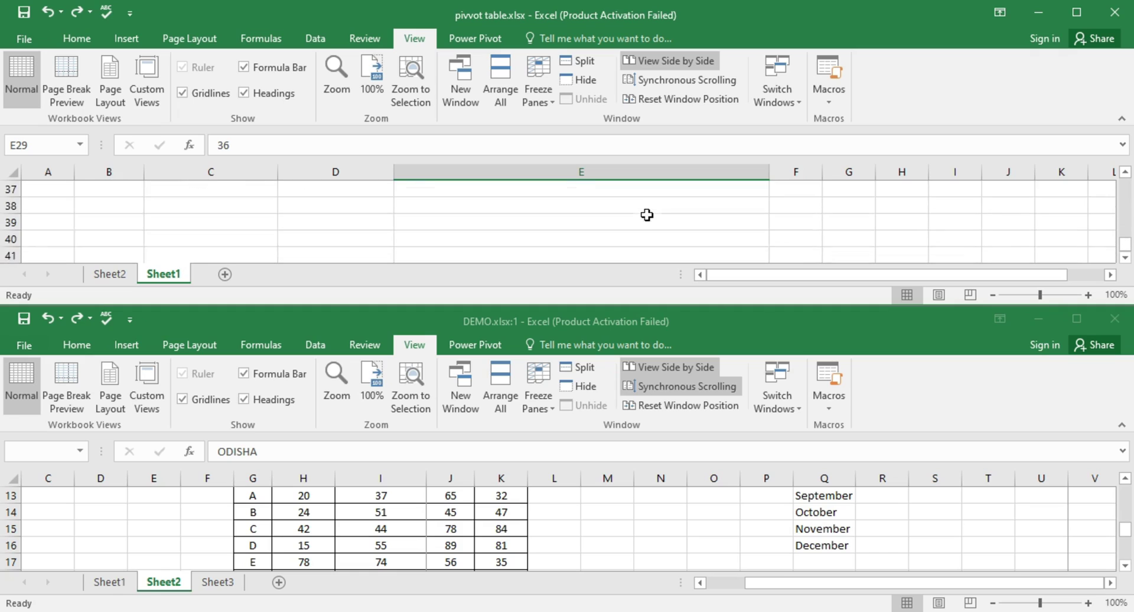
{"action": "left_click", "coordinate": [647, 499]}
{"action": "scroll", "coordinate": [648, 499], "scroll_direction": "down", "scroll_amount": 2}
{"action": "scroll", "coordinate": [648, 499], "scroll_direction": "up", "scroll_amount": 1}
{"action": "scroll", "coordinate": [648, 499], "scroll_direction": "up", "scroll_amount": 5}
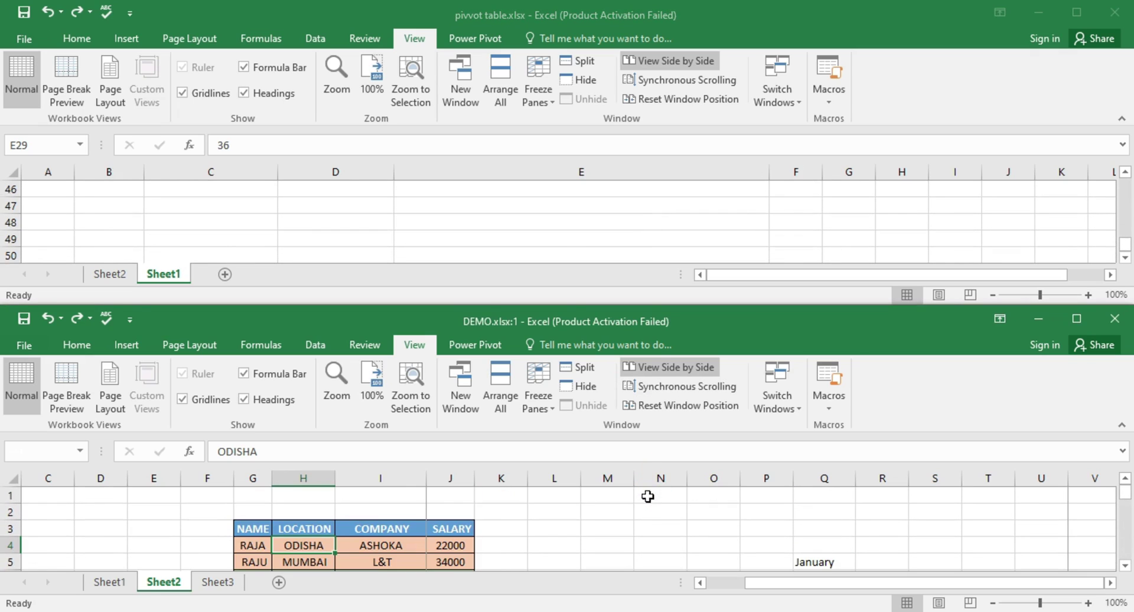
{"action": "left_click", "coordinate": [569, 231]}
{"action": "scroll", "coordinate": [569, 230], "scroll_direction": "up", "scroll_amount": 7}
{"action": "scroll", "coordinate": [569, 230], "scroll_direction": "up", "scroll_amount": 6}
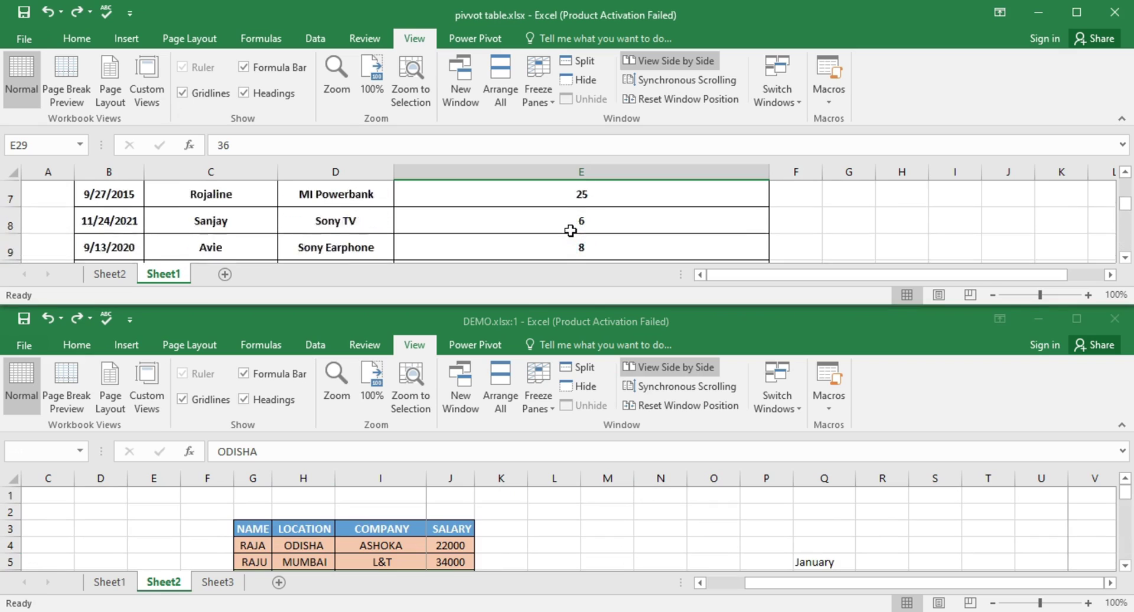
{"action": "scroll", "coordinate": [570, 231], "scroll_direction": "up", "scroll_amount": 3}
{"action": "scroll", "coordinate": [570, 230], "scroll_direction": "up", "scroll_amount": 1}
{"action": "left_click", "coordinate": [584, 209]}
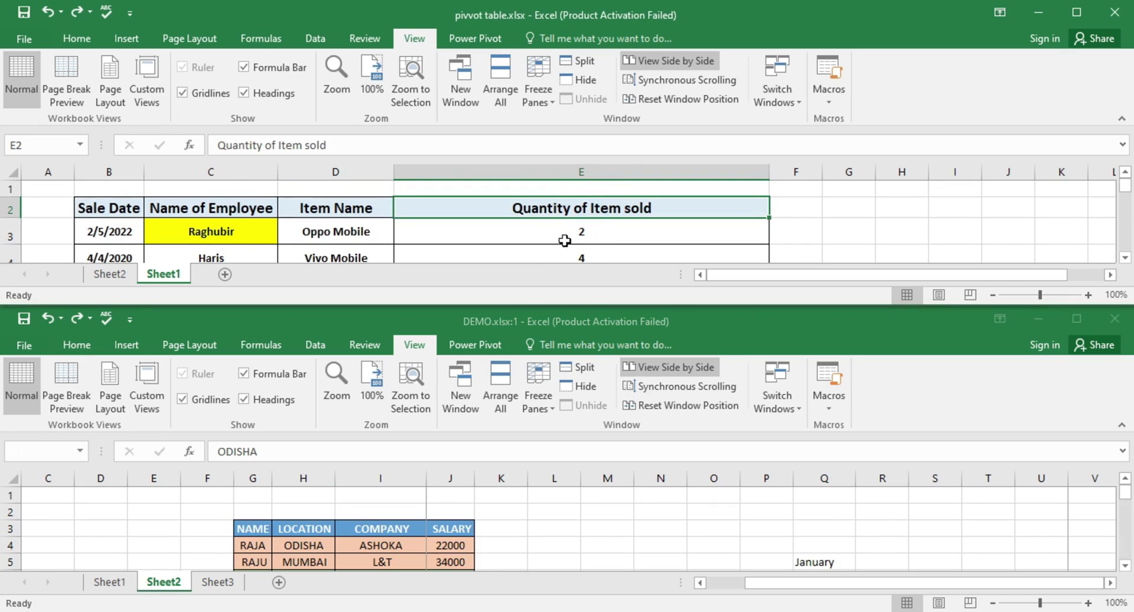
{"action": "scroll", "coordinate": [630, 251], "scroll_direction": "down", "scroll_amount": 2}
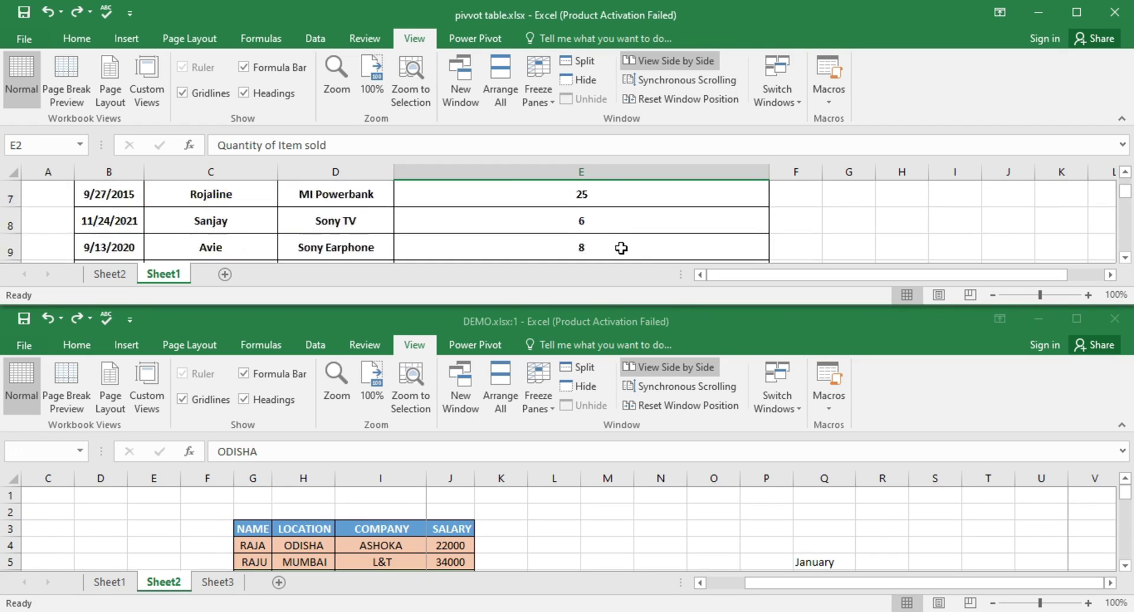
{"action": "scroll", "coordinate": [622, 241], "scroll_direction": "up", "scroll_amount": 2}
{"action": "scroll", "coordinate": [626, 244], "scroll_direction": "down", "scroll_amount": 2}
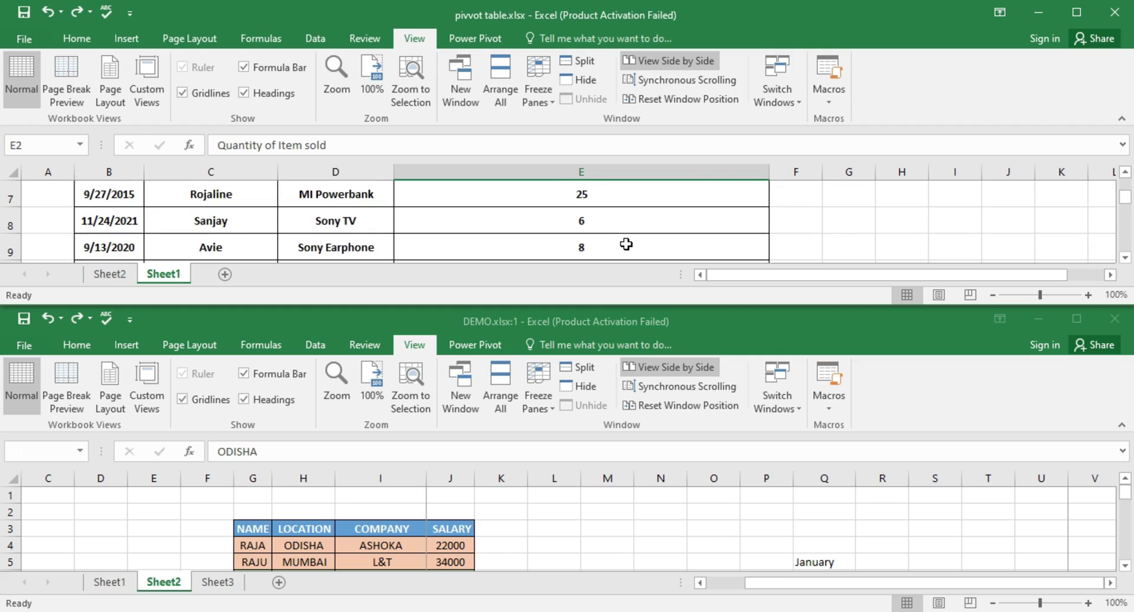
{"action": "left_click", "coordinate": [579, 526]}
{"action": "scroll", "coordinate": [577, 519], "scroll_direction": "down", "scroll_amount": 1}
{"action": "scroll", "coordinate": [578, 514], "scroll_direction": "up", "scroll_amount": 1}
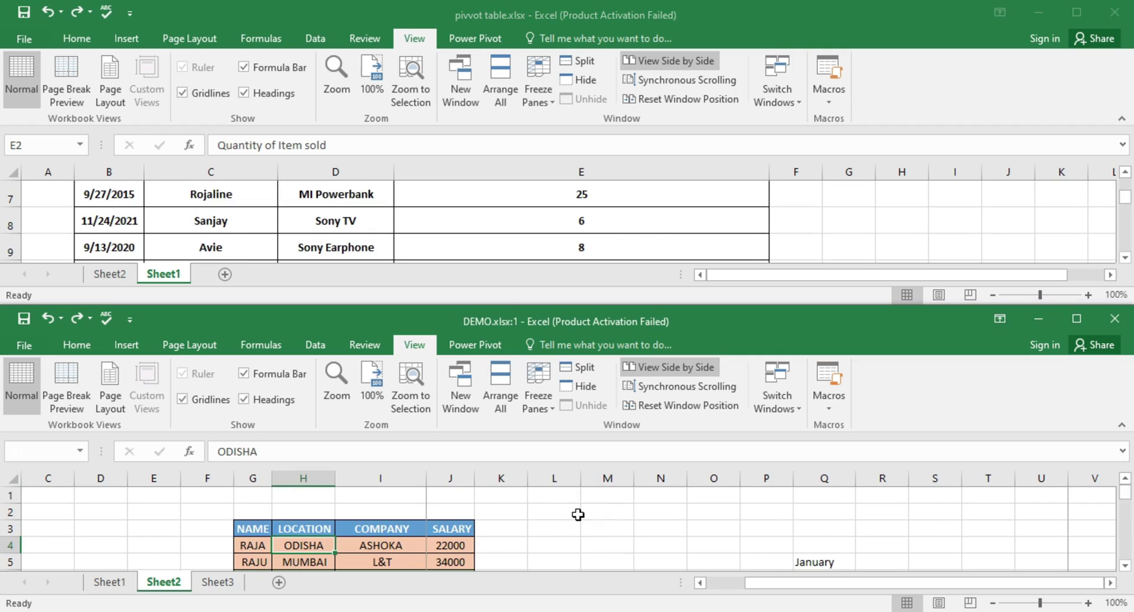
Scroll the pivvot table and DEMO windows separately, one at a time
{"action": "left_click", "coordinate": [677, 87]}
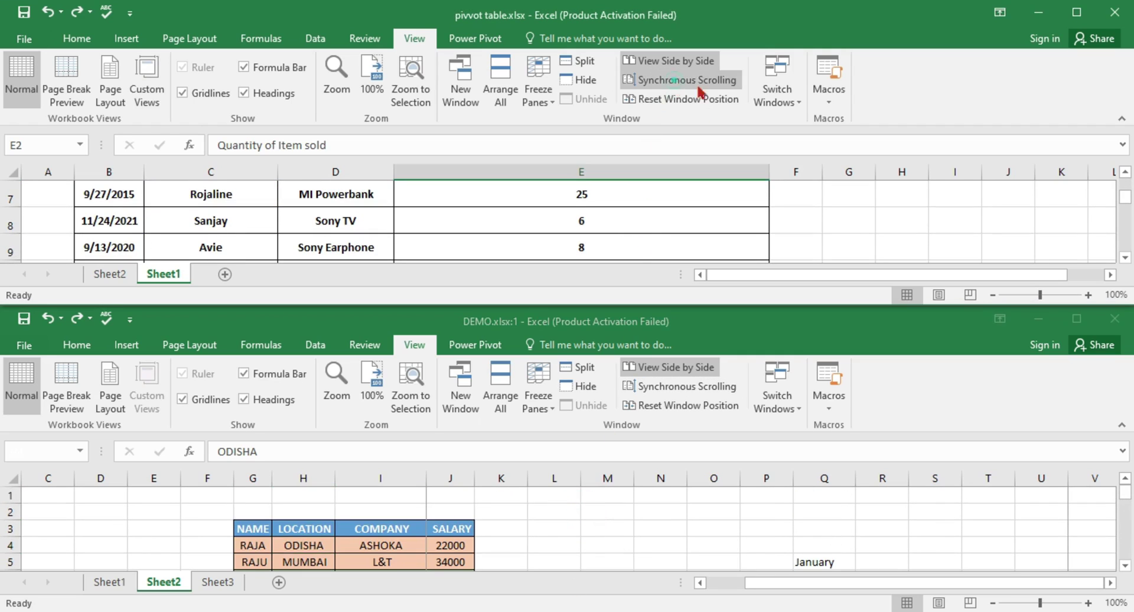
{"action": "scroll", "coordinate": [658, 234], "scroll_direction": "down", "scroll_amount": 4}
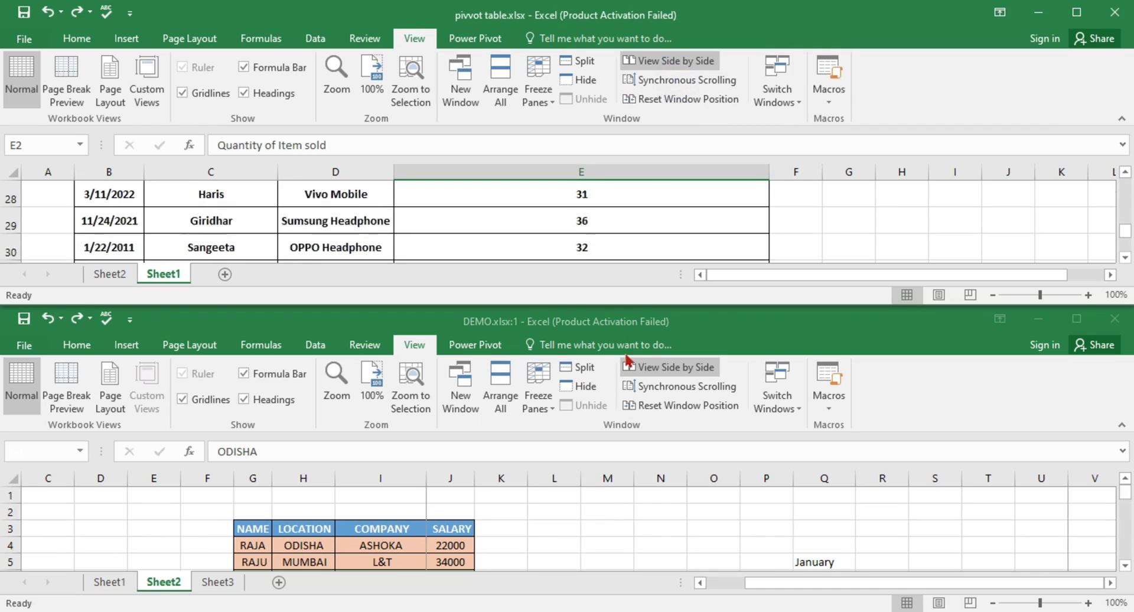
{"action": "scroll", "coordinate": [609, 225], "scroll_direction": "down", "scroll_amount": 4}
{"action": "left_click", "coordinate": [604, 328]}
{"action": "scroll", "coordinate": [605, 235], "scroll_direction": "down", "scroll_amount": 4}
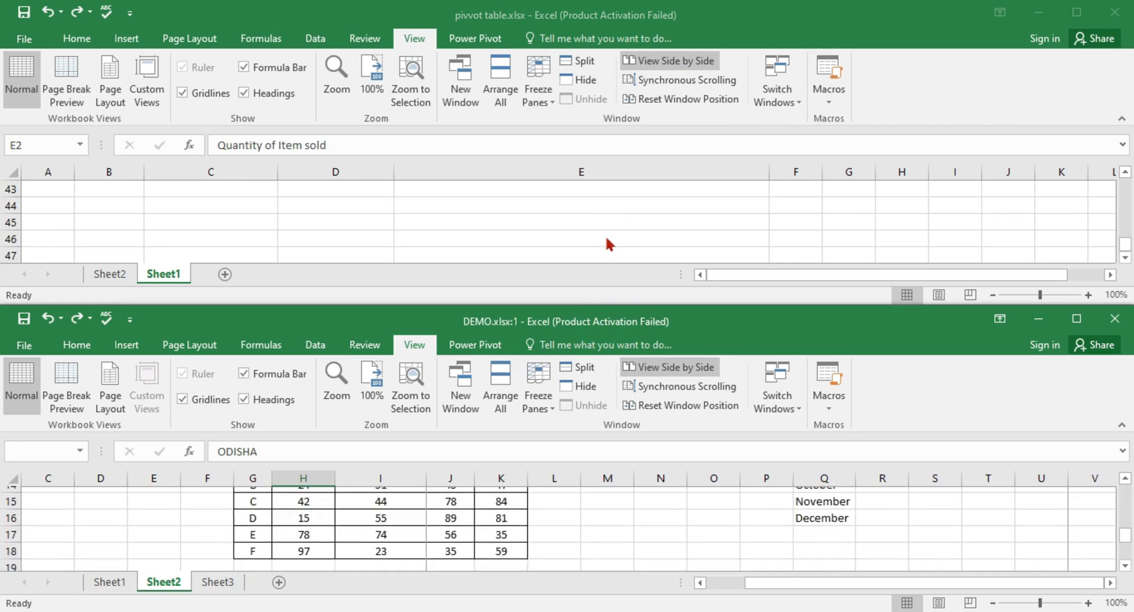
{"action": "scroll", "coordinate": [604, 235], "scroll_direction": "up", "scroll_amount": 3}
{"action": "scroll", "coordinate": [604, 235], "scroll_direction": "up", "scroll_amount": 1}
Turn on Synchronous Scrolling and scroll both workbooks together
{"action": "left_click", "coordinate": [678, 87]}
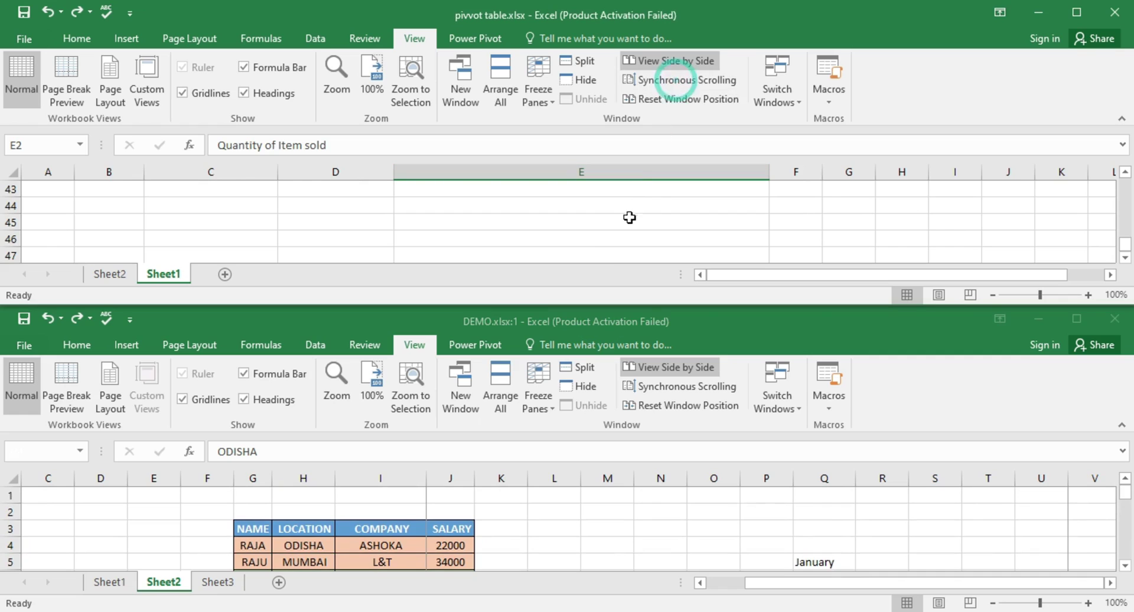
{"action": "scroll", "coordinate": [554, 255], "scroll_direction": "down", "scroll_amount": 3}
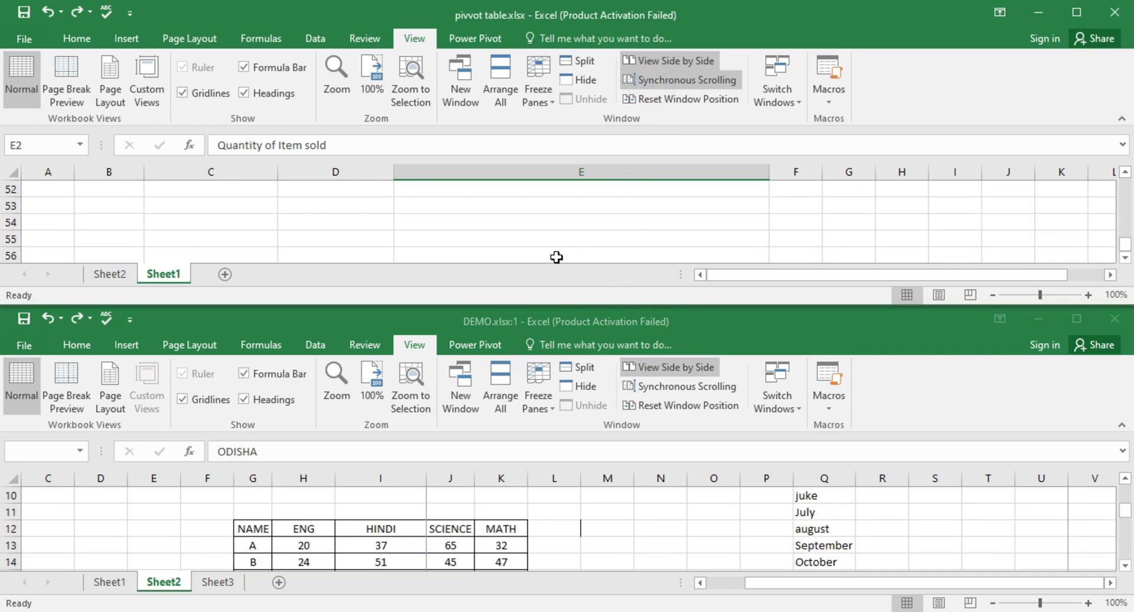
{"action": "scroll", "coordinate": [554, 255], "scroll_direction": "down", "scroll_amount": 2}
{"action": "scroll", "coordinate": [554, 255], "scroll_direction": "up", "scroll_amount": 5}
{"action": "scroll", "coordinate": [556, 253], "scroll_direction": "up", "scroll_amount": 9}
{"action": "scroll", "coordinate": [556, 253], "scroll_direction": "up", "scroll_amount": 5}
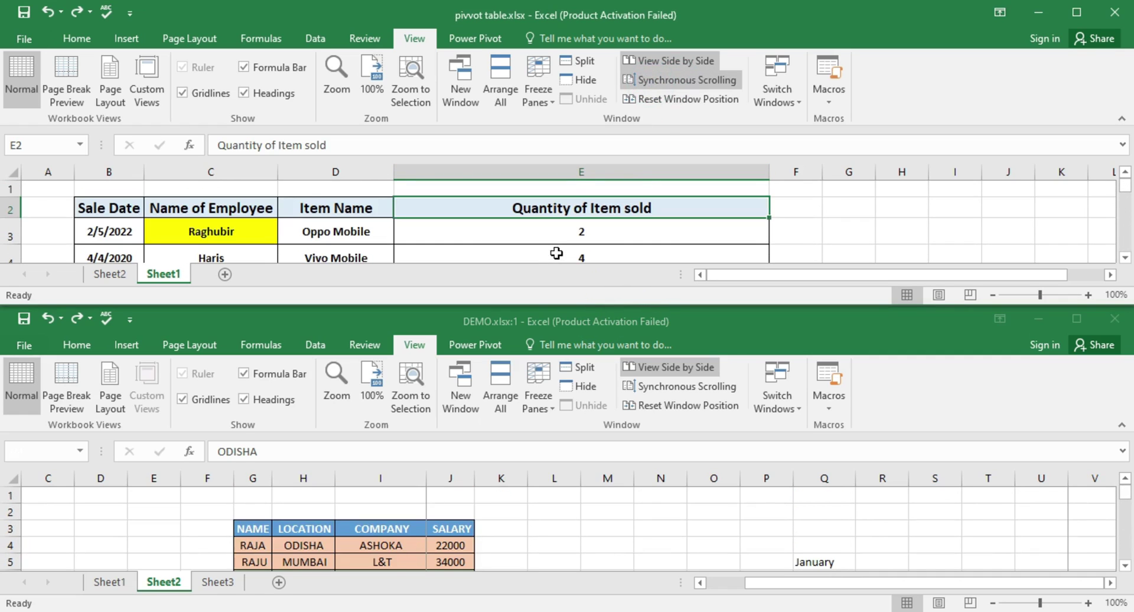
Turn off Synchronous Scrolling and reset the window positions so DEMO sits on top
{"action": "left_click", "coordinate": [679, 80]}
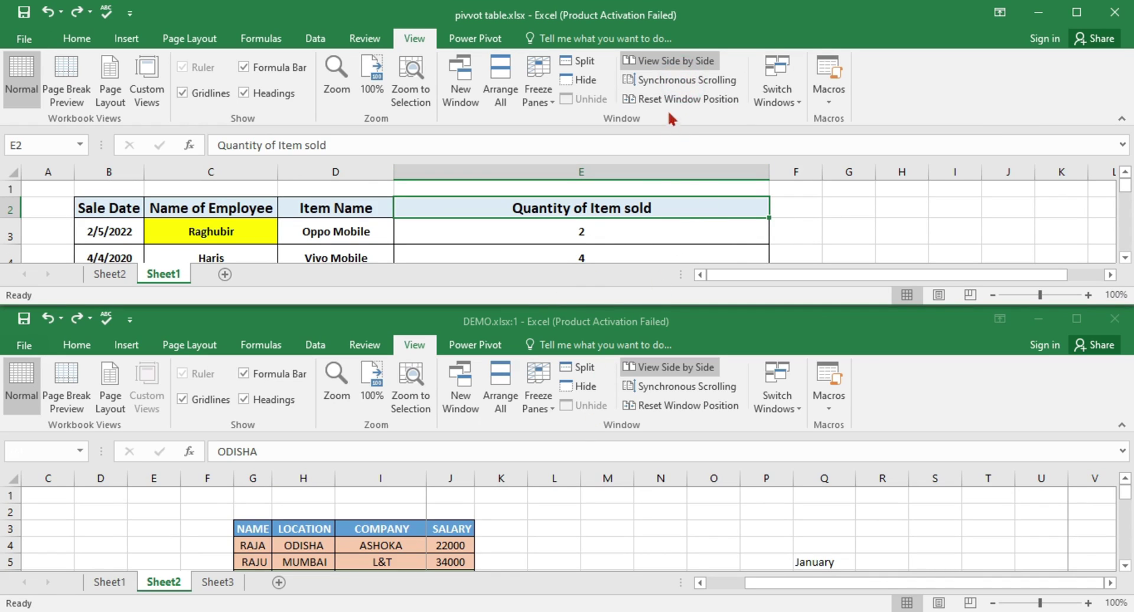
{"action": "left_click", "coordinate": [706, 99]}
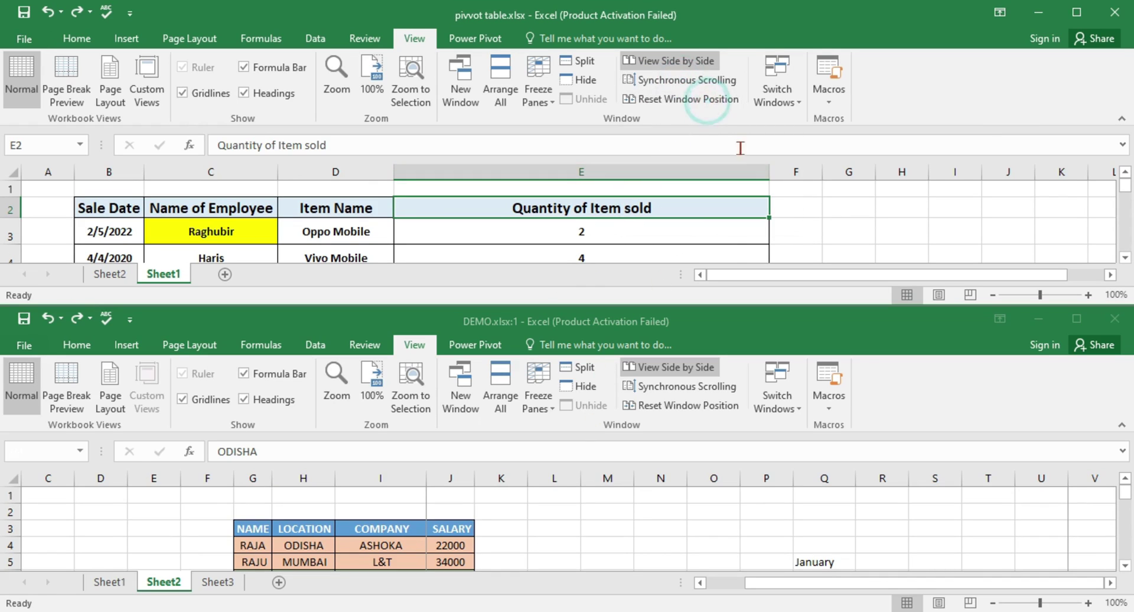
{"action": "left_click", "coordinate": [702, 99]}
{"action": "left_click", "coordinate": [670, 101]}
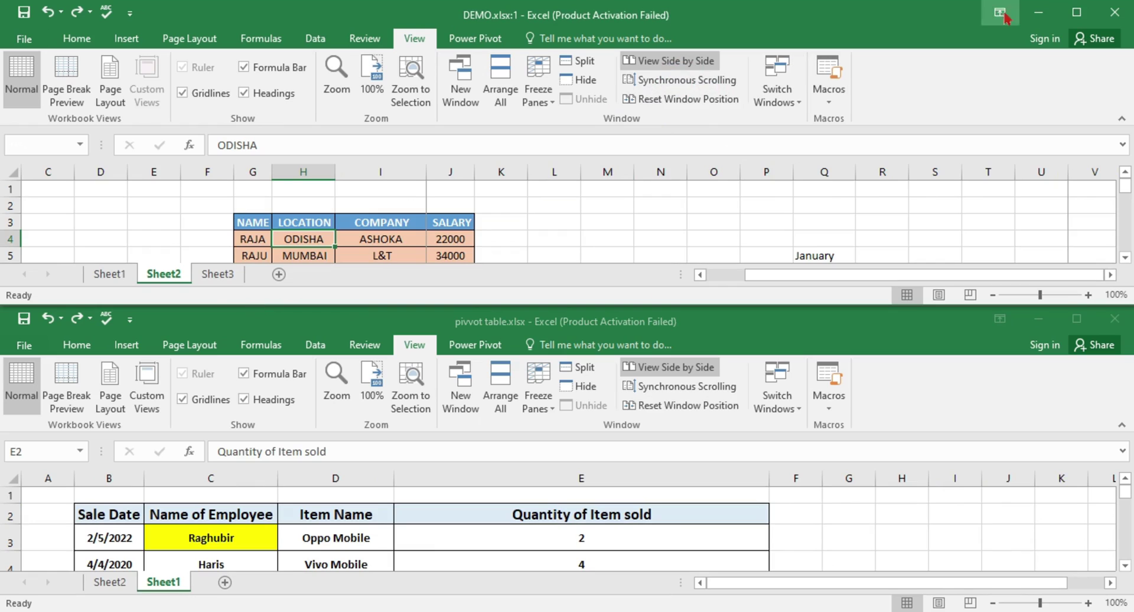
Maximize the DEMO.xlsx:1 window and bring up the Switch Windows list
{"action": "left_click", "coordinate": [1066, 13]}
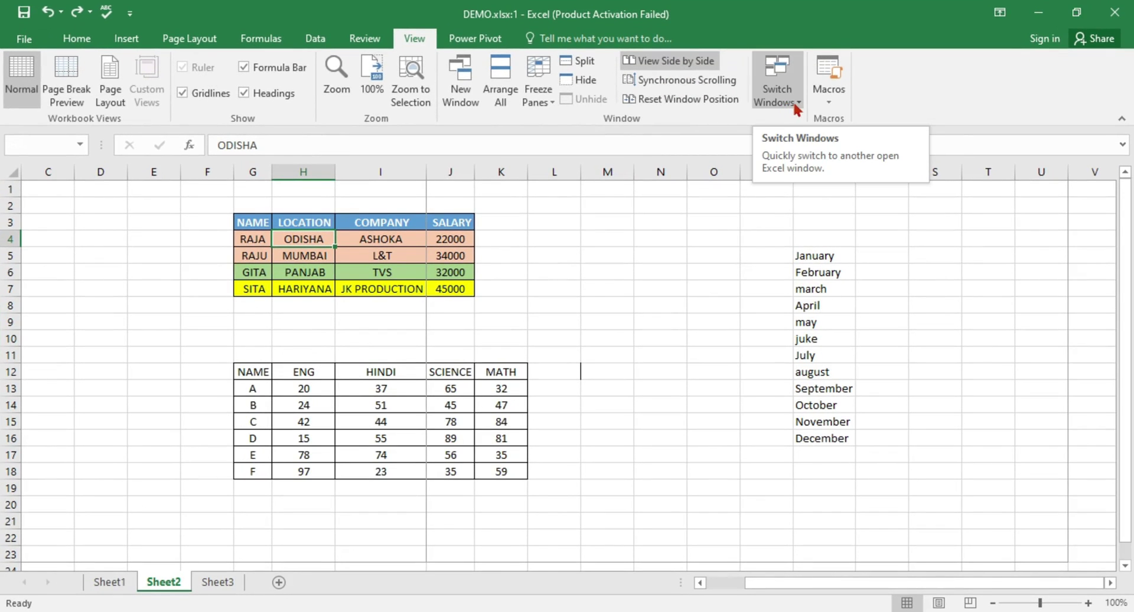
{"action": "left_click", "coordinate": [799, 106]}
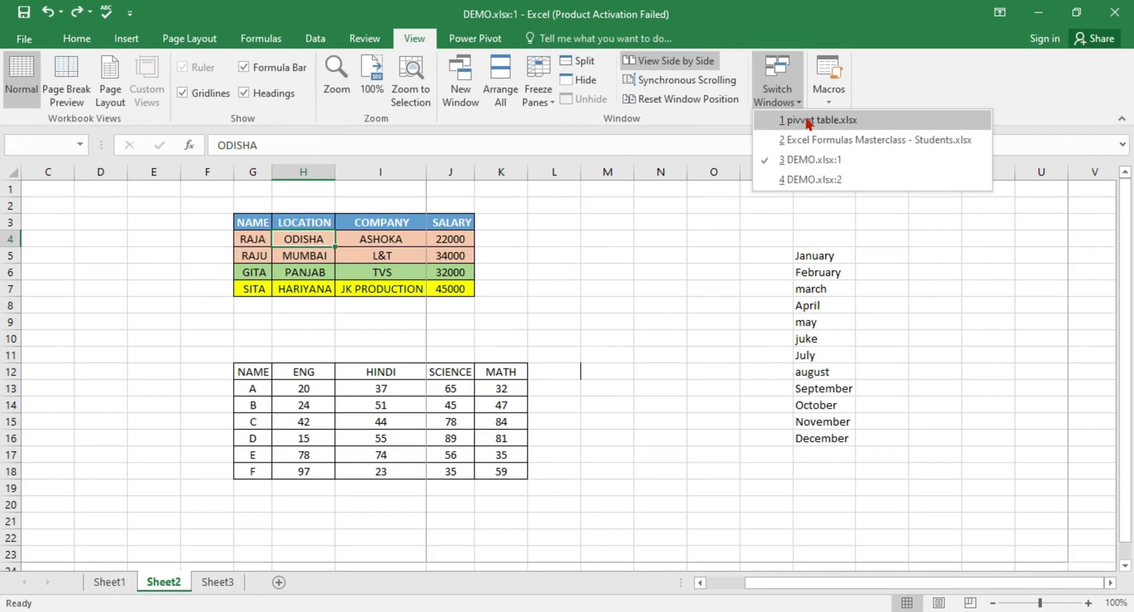
View IM_Practice, Conditional Formulas, CF_Practice and Date's Amazing! sheets, then return to DEMO.xlsx:1
{"action": "left_click", "coordinate": [909, 142]}
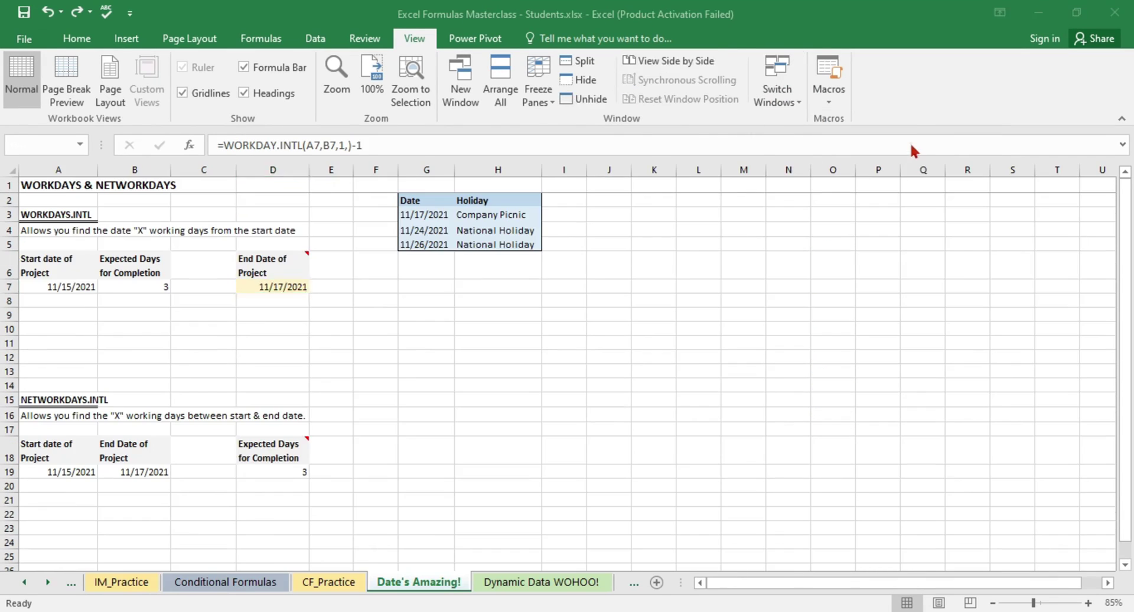
{"action": "left_click", "coordinate": [121, 582]}
{"action": "left_click", "coordinate": [258, 583]}
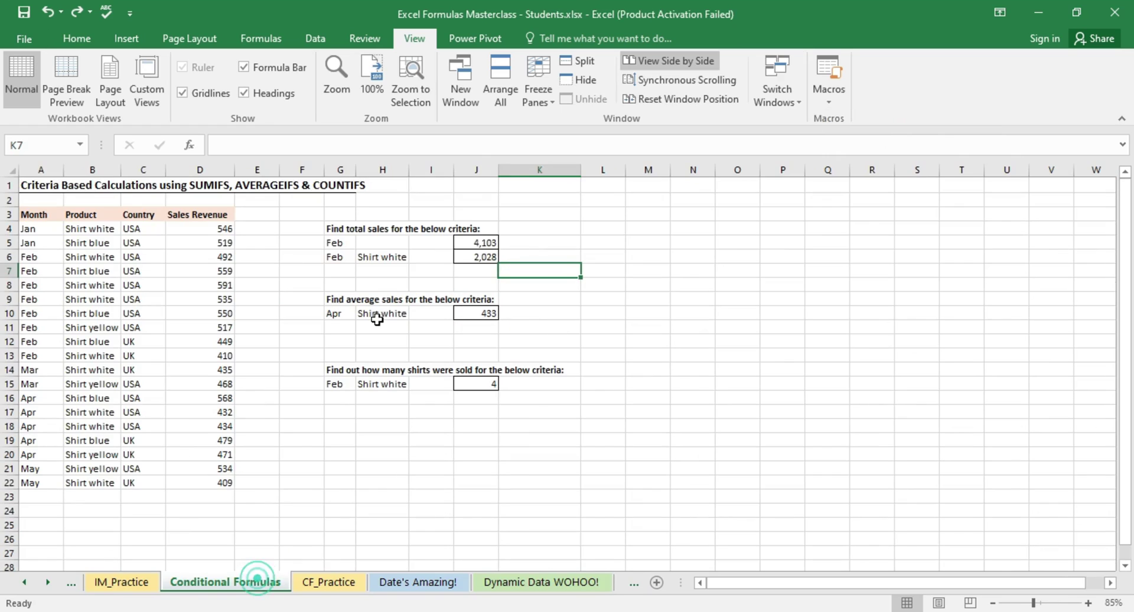
{"action": "left_click", "coordinate": [328, 581]}
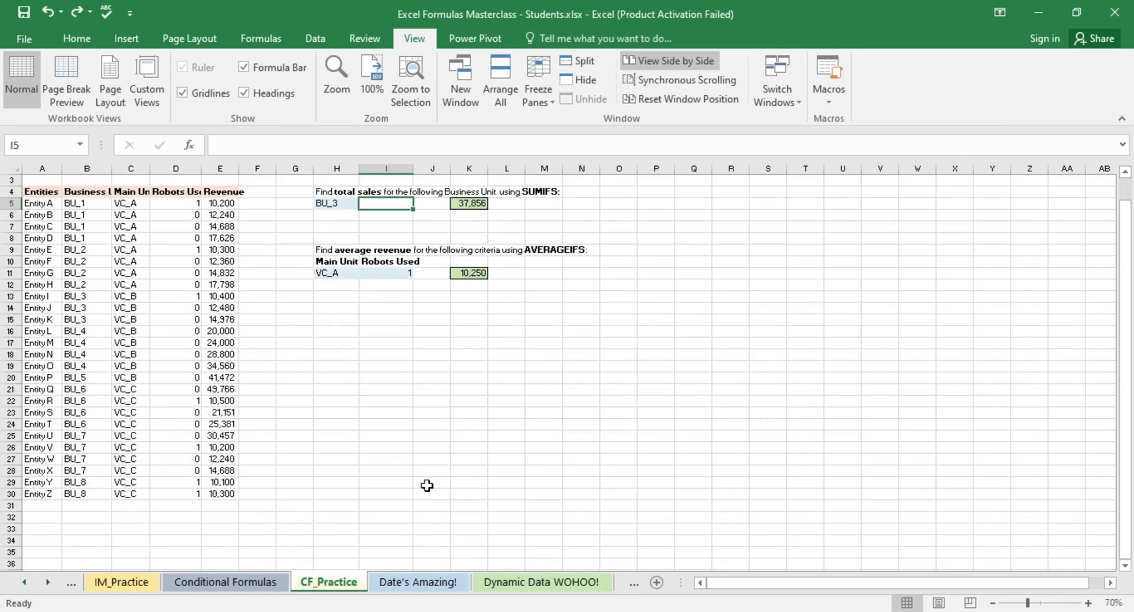
{"action": "scroll", "coordinate": [434, 463], "scroll_direction": "up", "scroll_amount": 3}
{"action": "scroll", "coordinate": [434, 463], "scroll_direction": "down", "scroll_amount": 3}
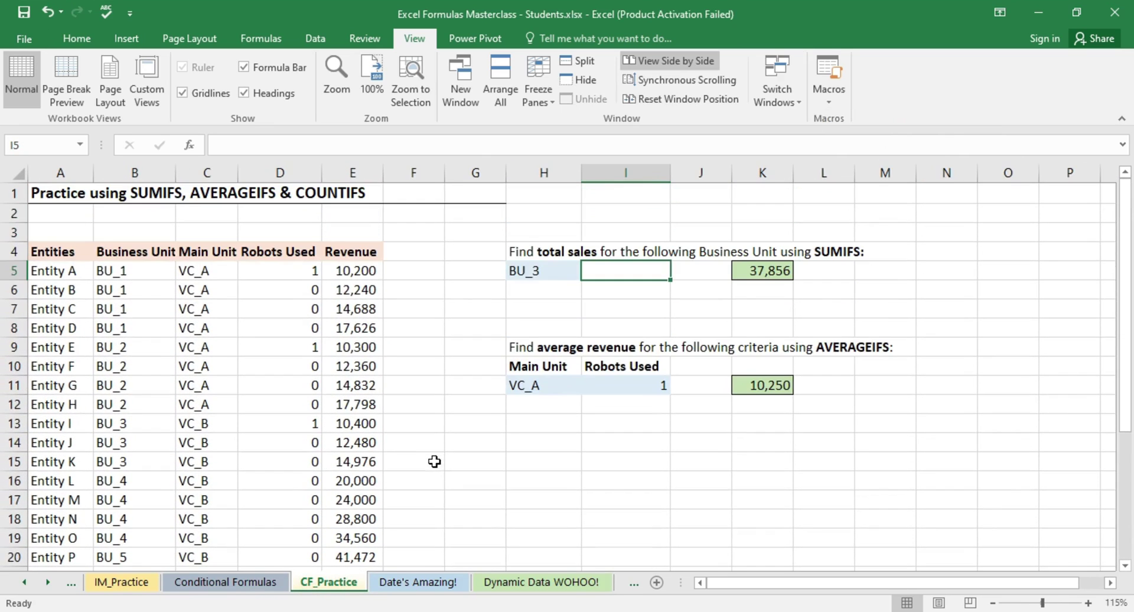
{"action": "left_click", "coordinate": [395, 582]}
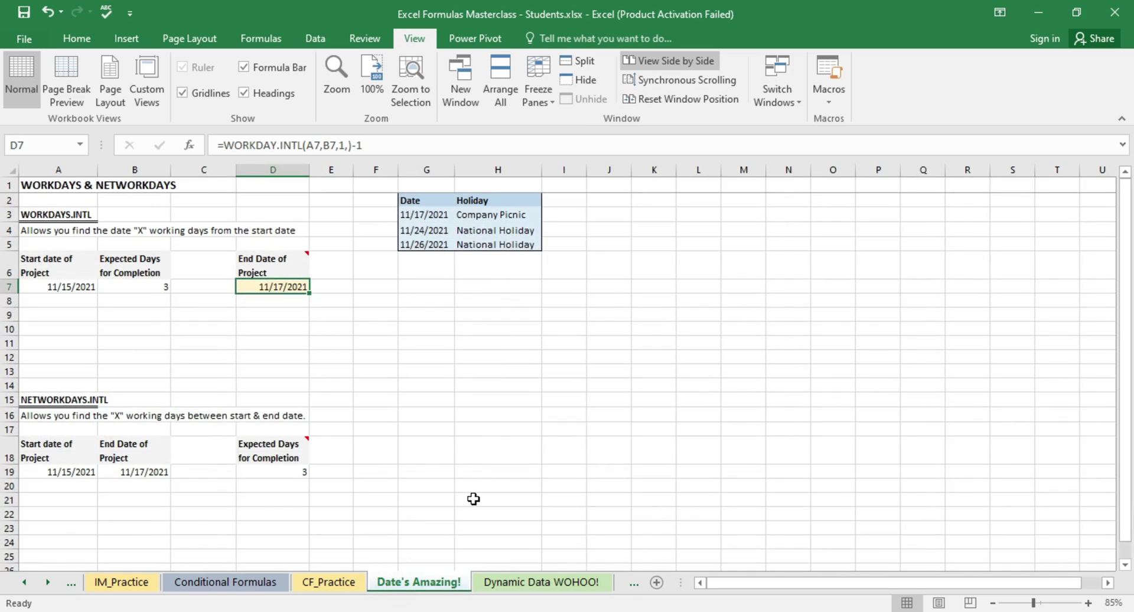
{"action": "scroll", "coordinate": [473, 499], "scroll_direction": "up", "scroll_amount": 3}
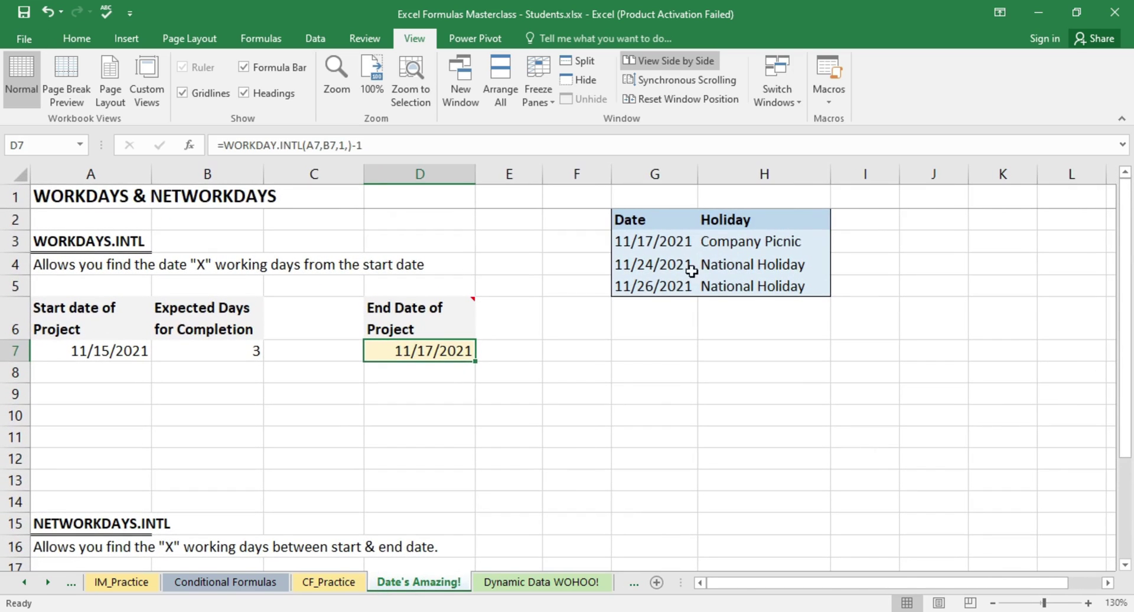
{"action": "left_click", "coordinate": [771, 107]}
{"action": "left_click", "coordinate": [802, 155]}
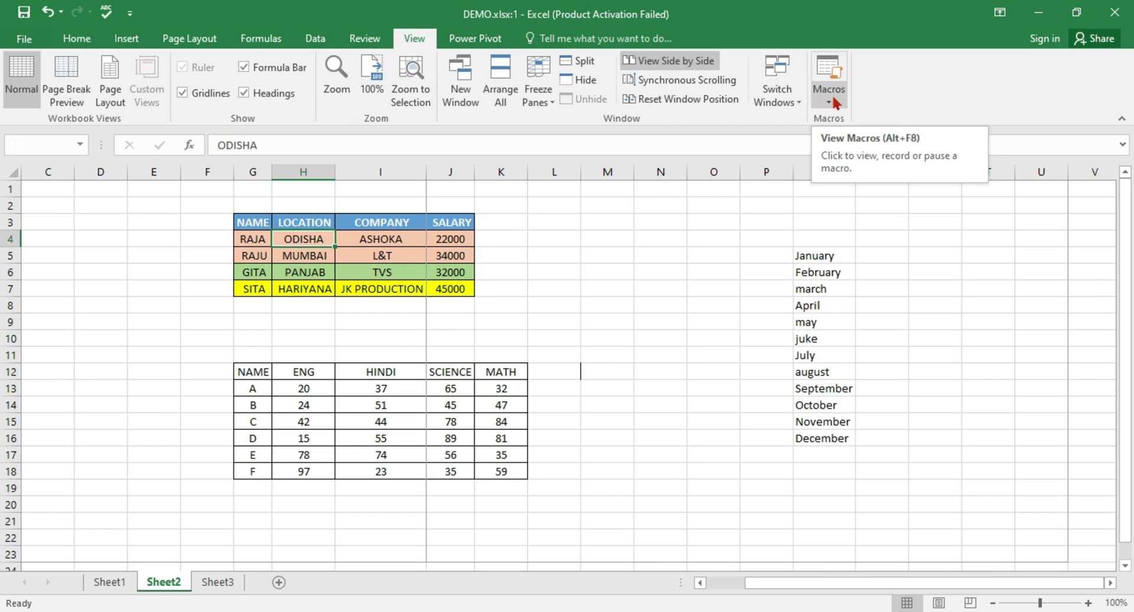
Add a blank Sheet4 to the DEMO workbook and select cell H8
{"action": "left_click", "coordinate": [932, 303]}
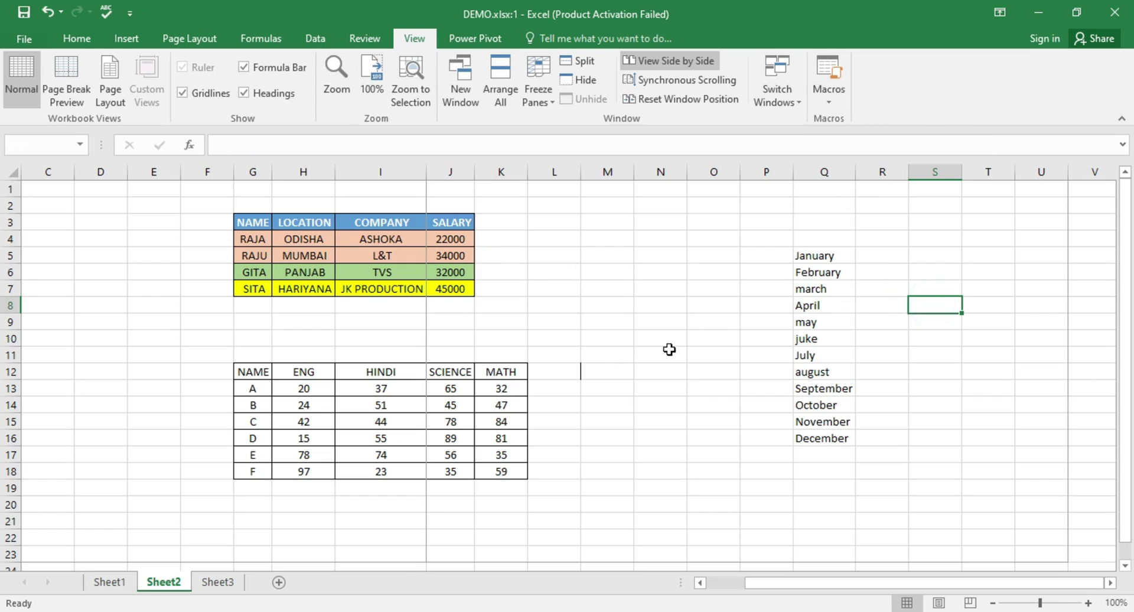
{"action": "left_click", "coordinate": [830, 92]}
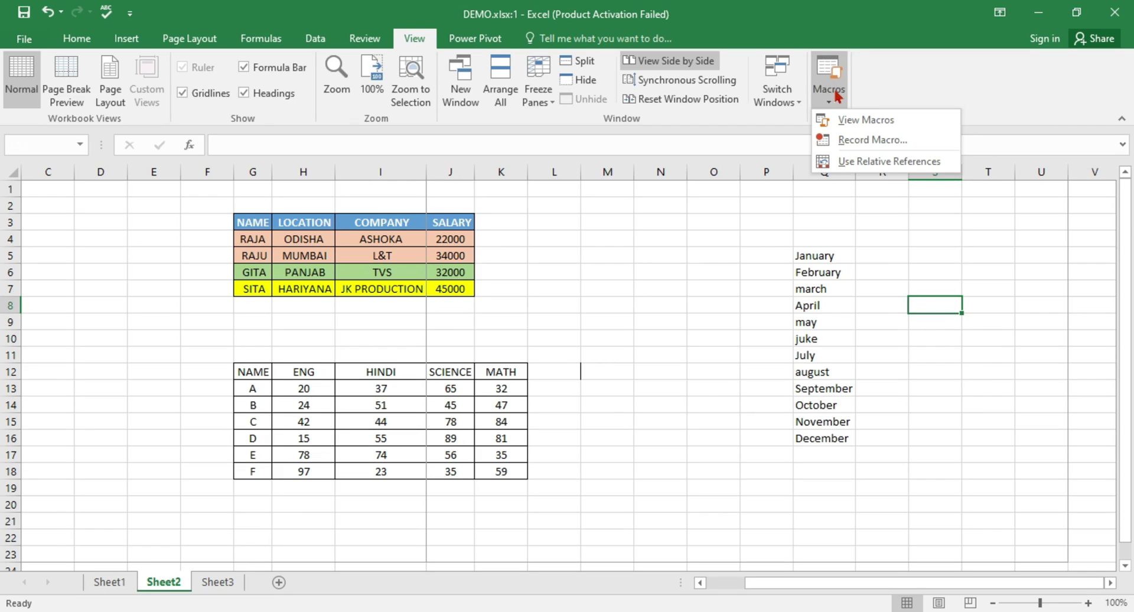
{"action": "left_click", "coordinate": [236, 582]}
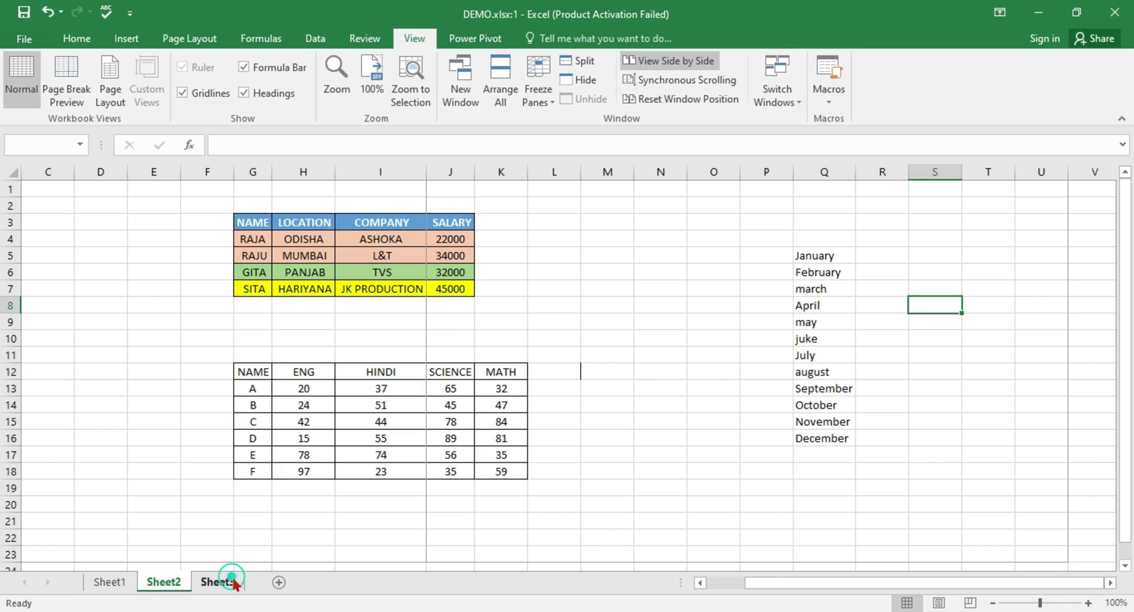
{"action": "left_click", "coordinate": [279, 581]}
{"action": "left_click", "coordinate": [413, 304]}
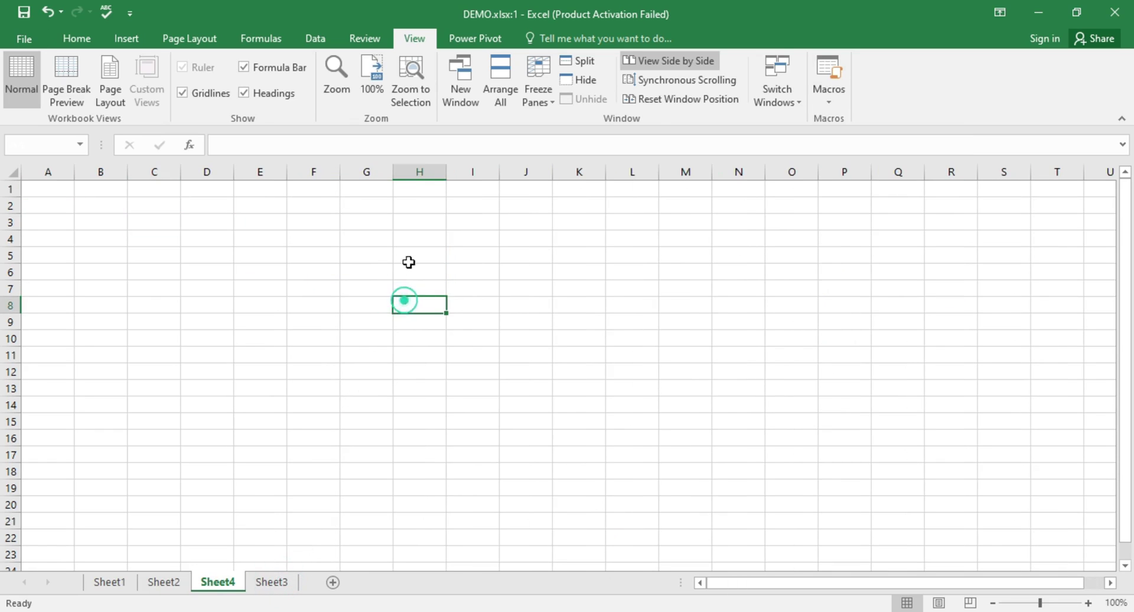
Create an empty macro named 'a' via View Macros, then close the VBA editor
{"action": "left_click", "coordinate": [826, 78]}
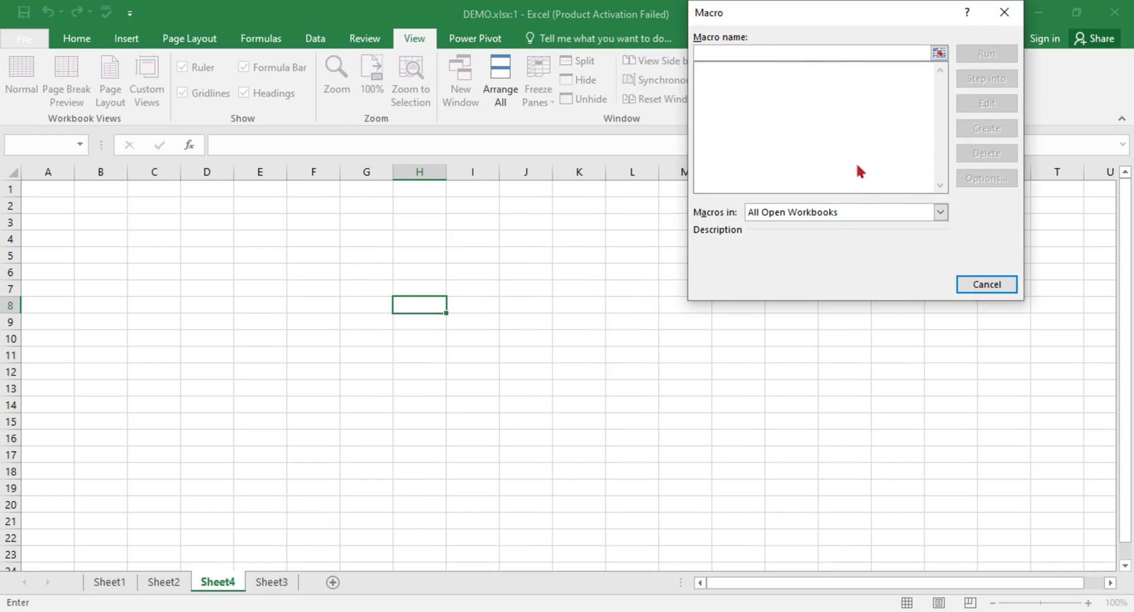
{"action": "left_click", "coordinate": [881, 54]}
{"action": "type", "text": "a"}
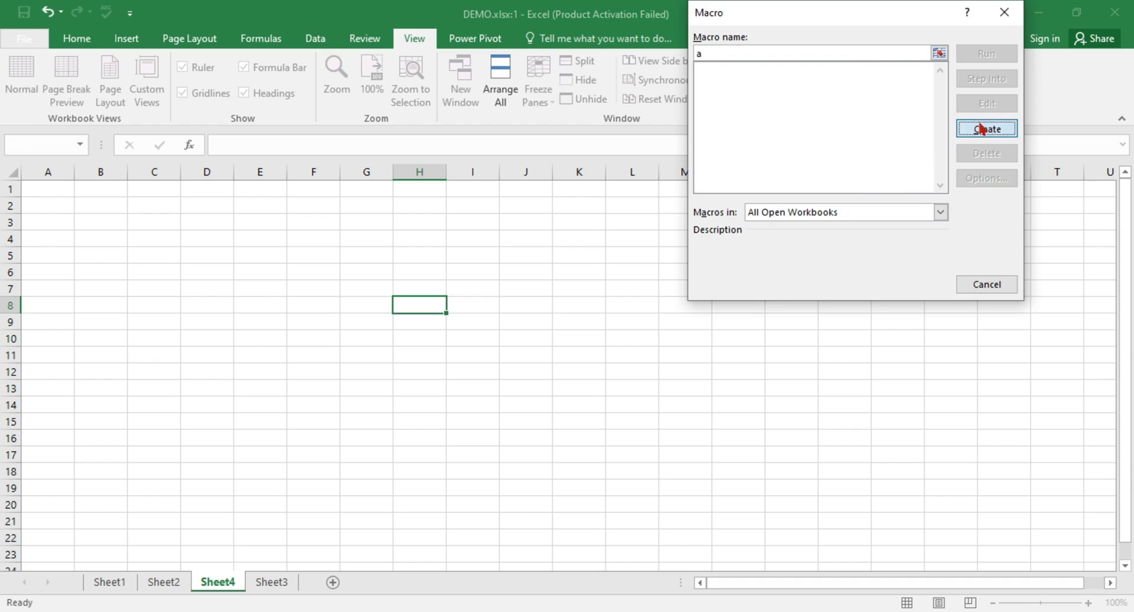
{"action": "left_click", "coordinate": [983, 128]}
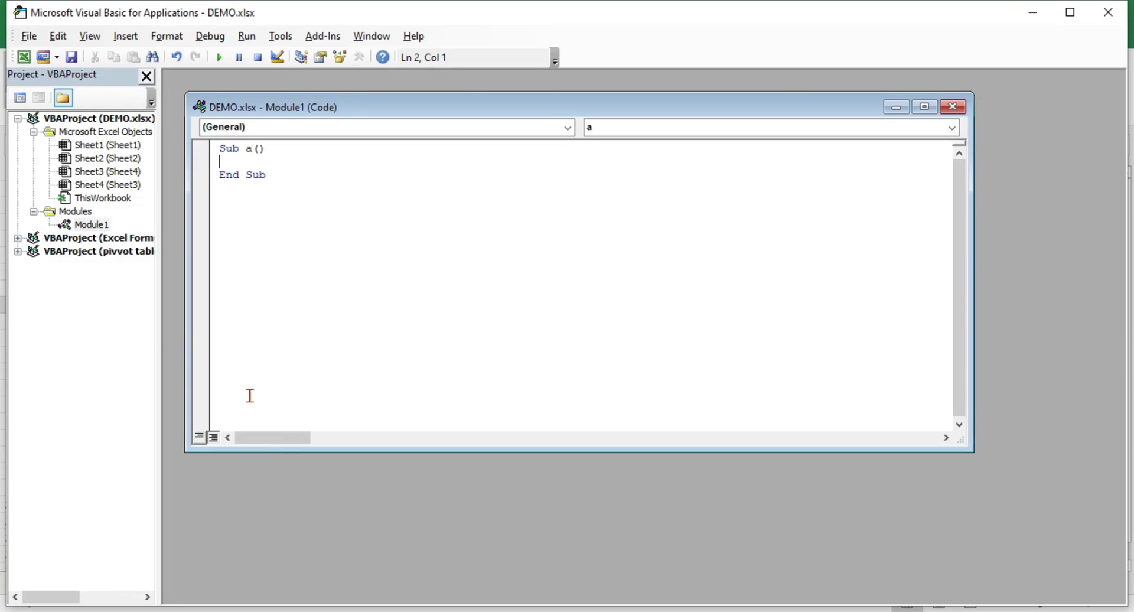
{"action": "left_click", "coordinate": [961, 107]}
{"action": "left_click", "coordinate": [1108, 14]}
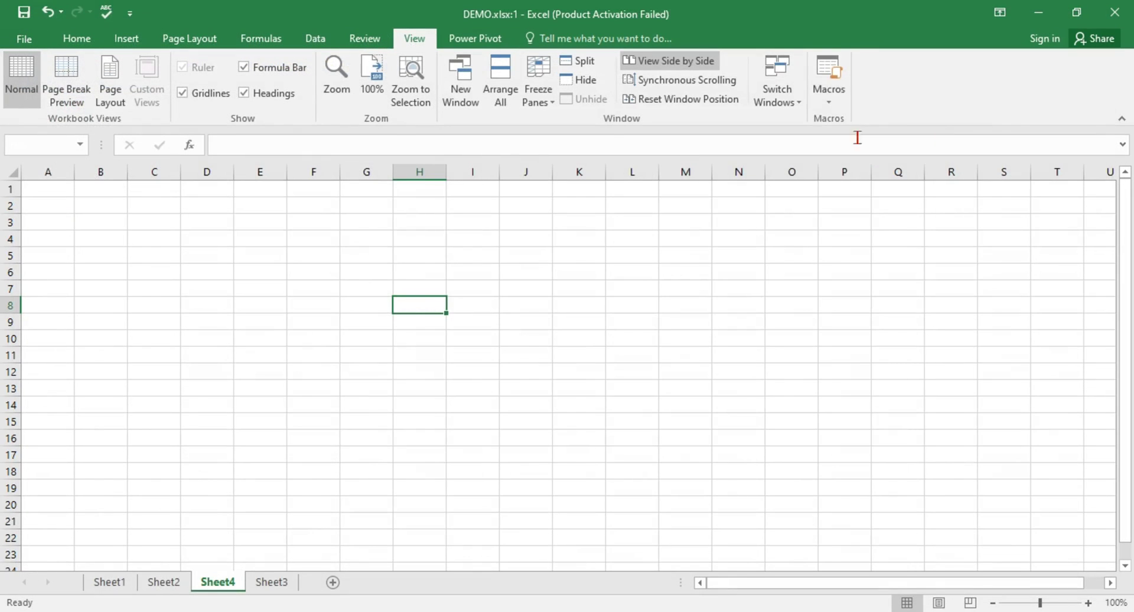
Start recording a new macro with the default settings
{"action": "left_click", "coordinate": [829, 95]}
{"action": "left_click", "coordinate": [862, 139]}
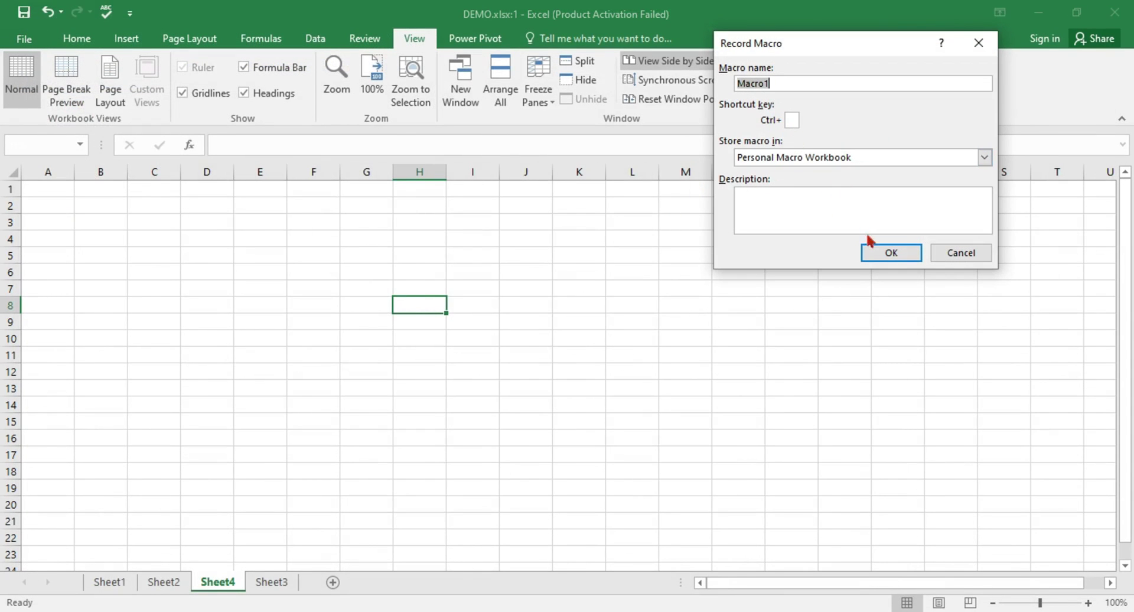
{"action": "left_click", "coordinate": [886, 253]}
Turn D5:L16 on Sheet4 into a banded table with headers Column1–Column9
{"action": "left_click_drag", "start_coordinate": [230, 255], "coordinate": [640, 438]}
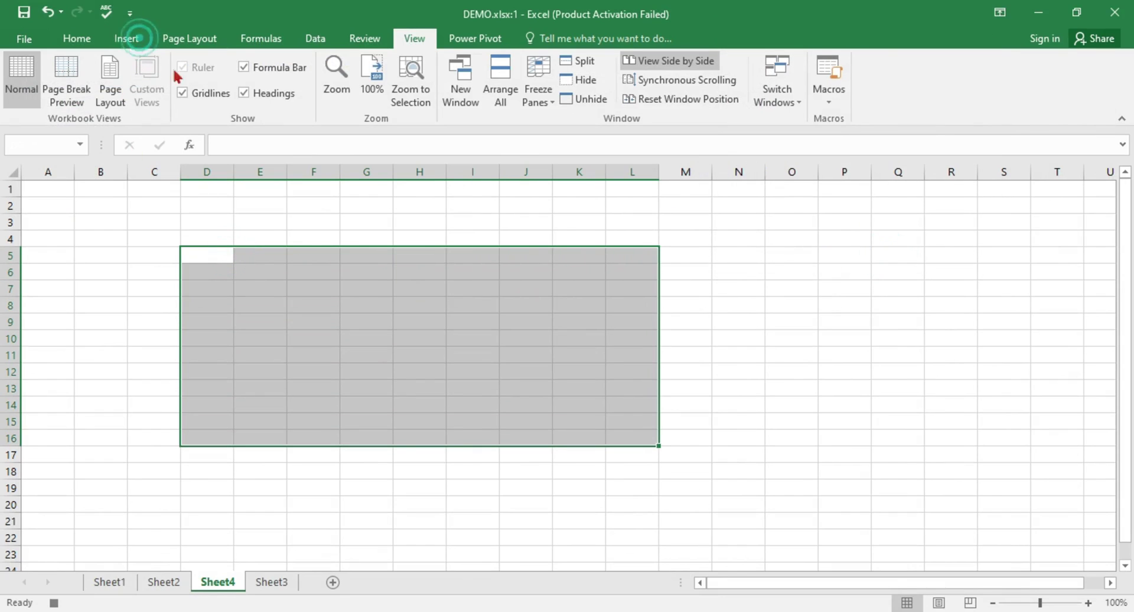
{"action": "left_click", "coordinate": [128, 39]}
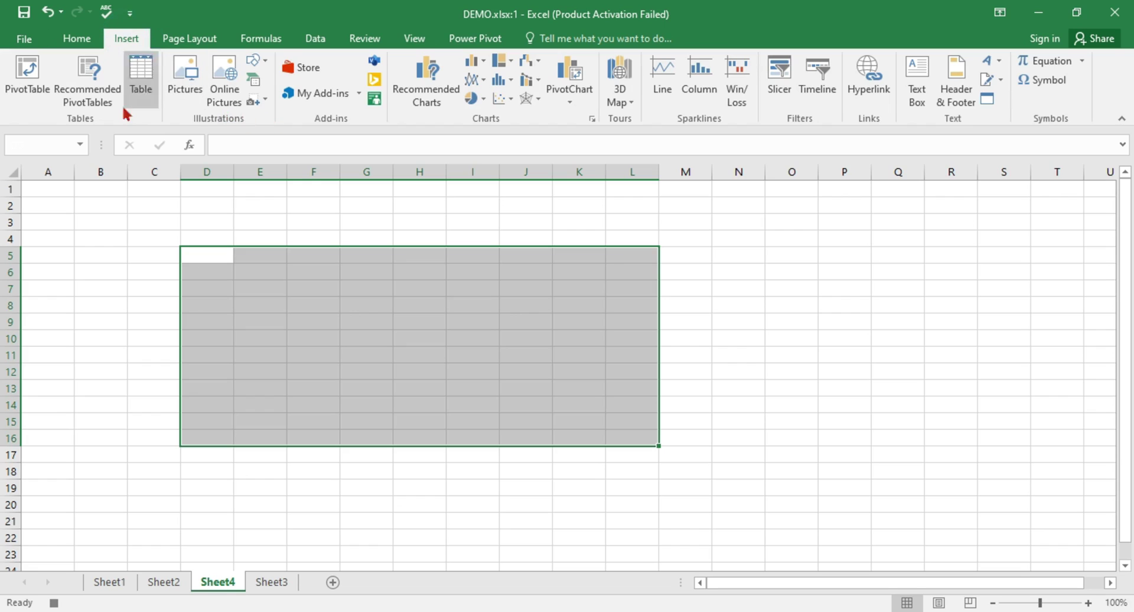
{"action": "left_click", "coordinate": [137, 92]}
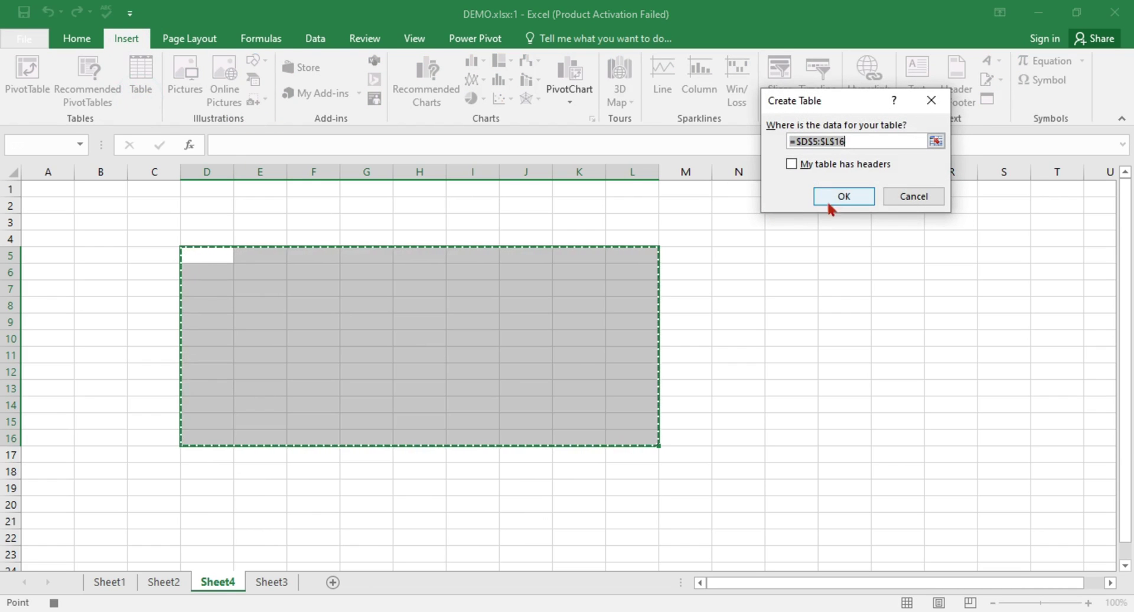
{"action": "left_click", "coordinate": [835, 197]}
{"action": "left_click", "coordinate": [283, 262]}
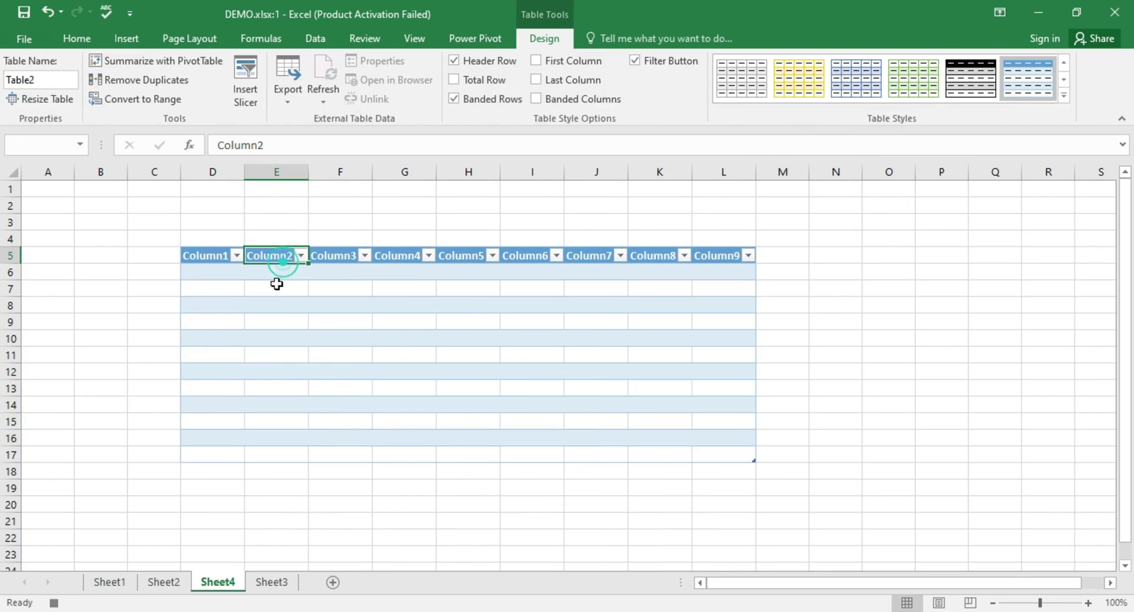
{"action": "left_click_drag", "start_coordinate": [278, 271], "coordinate": [270, 387]}
{"action": "left_click_drag", "start_coordinate": [387, 287], "coordinate": [387, 381]}
{"action": "left_click", "coordinate": [812, 356]}
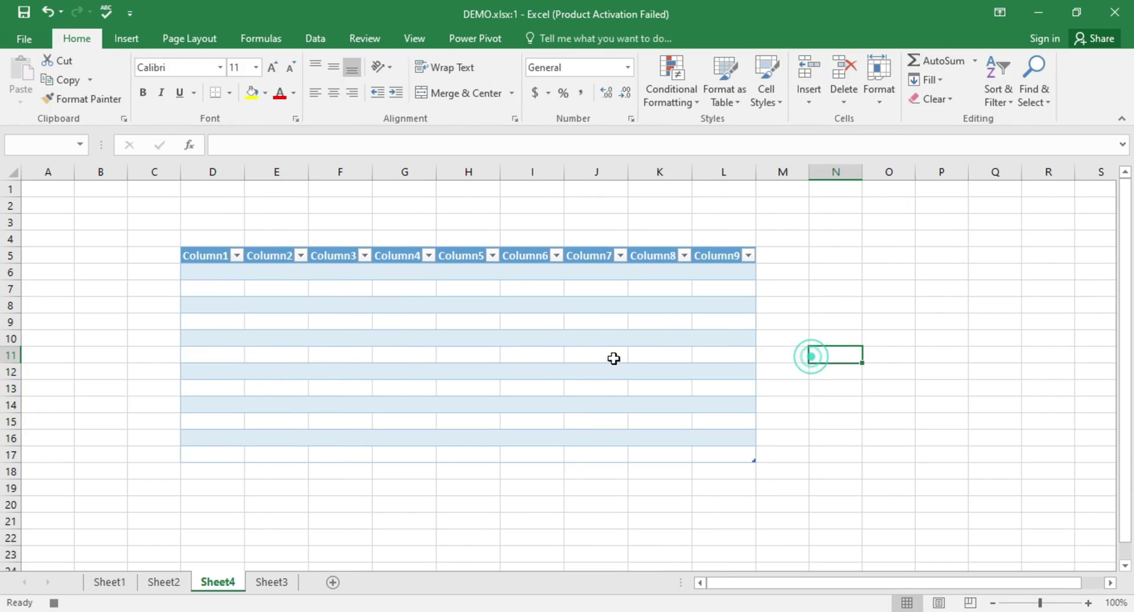
{"action": "left_click", "coordinate": [631, 372]}
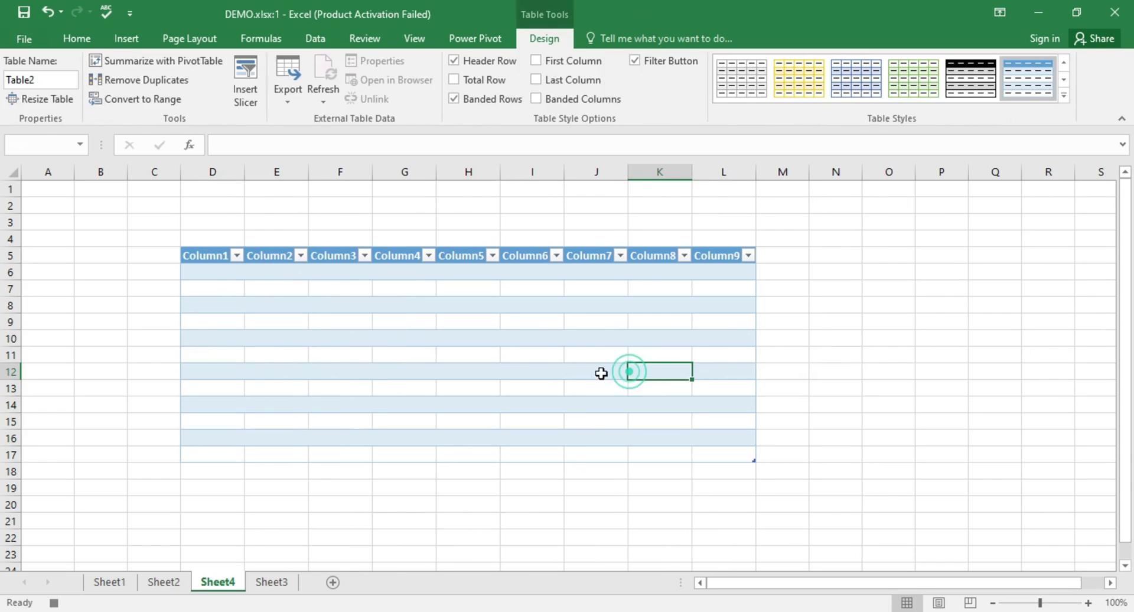
Stop the macro recording from View > Macros
{"action": "left_click", "coordinate": [414, 37]}
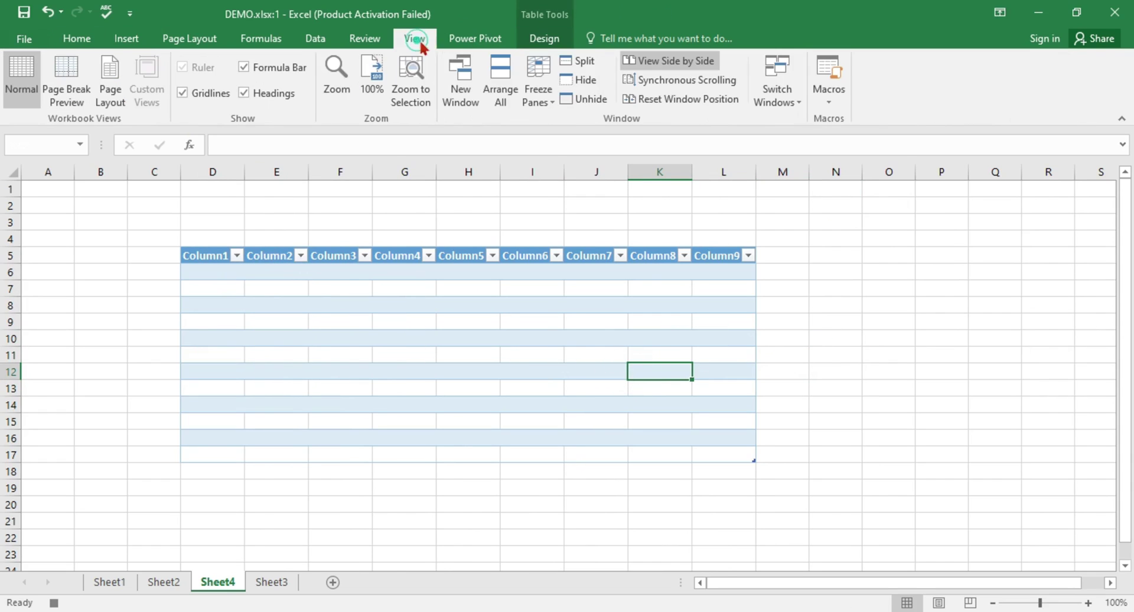
{"action": "left_click", "coordinate": [828, 95]}
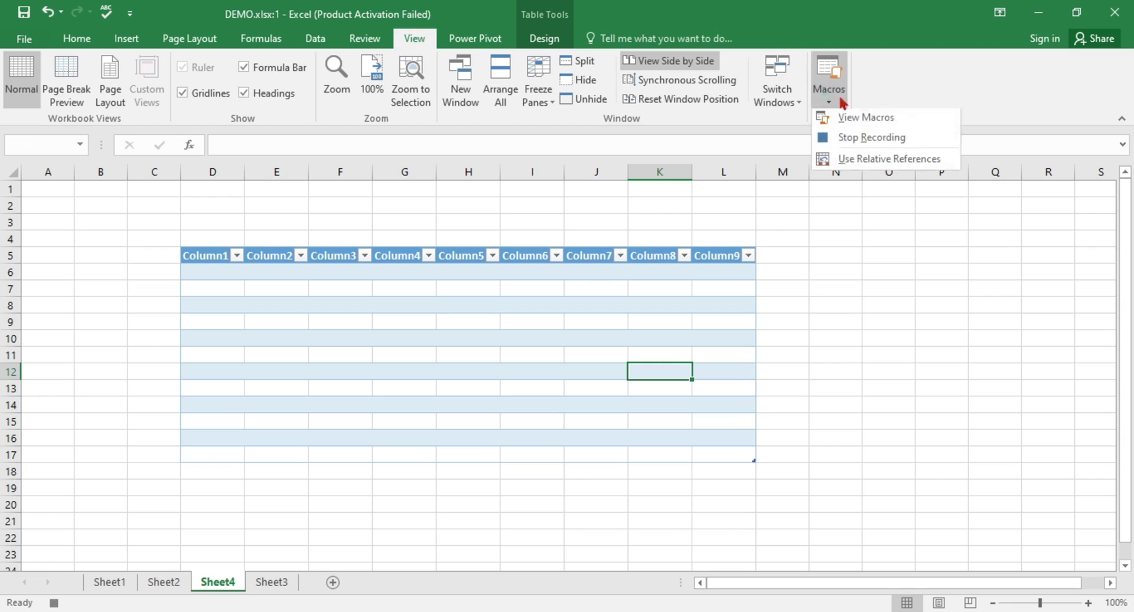
{"action": "left_click", "coordinate": [876, 139]}
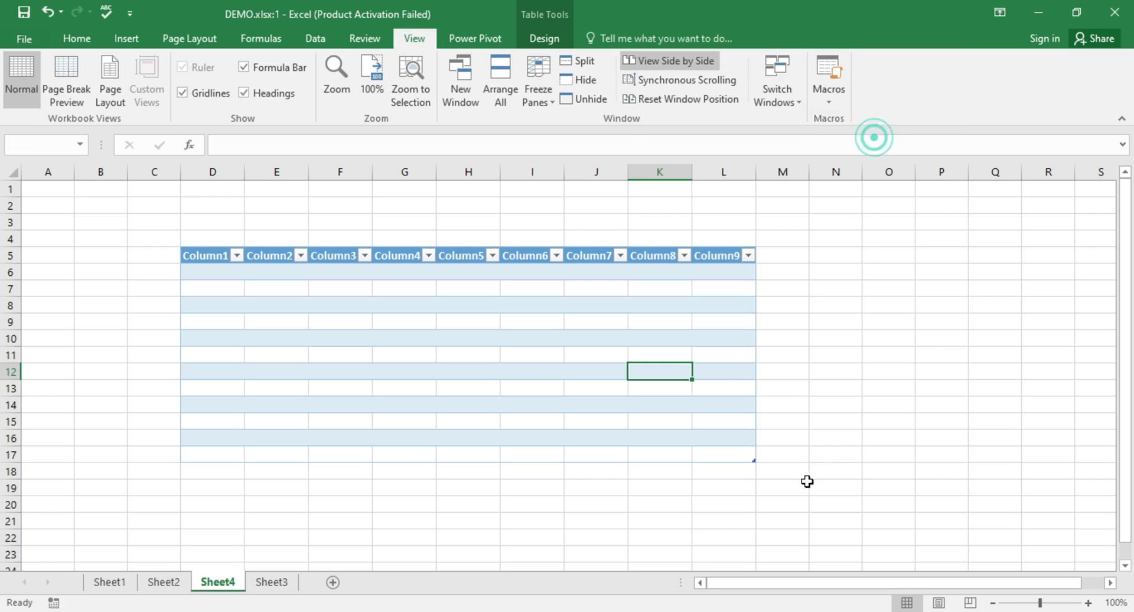
{"action": "left_click", "coordinate": [784, 388]}
{"action": "left_click", "coordinate": [878, 338]}
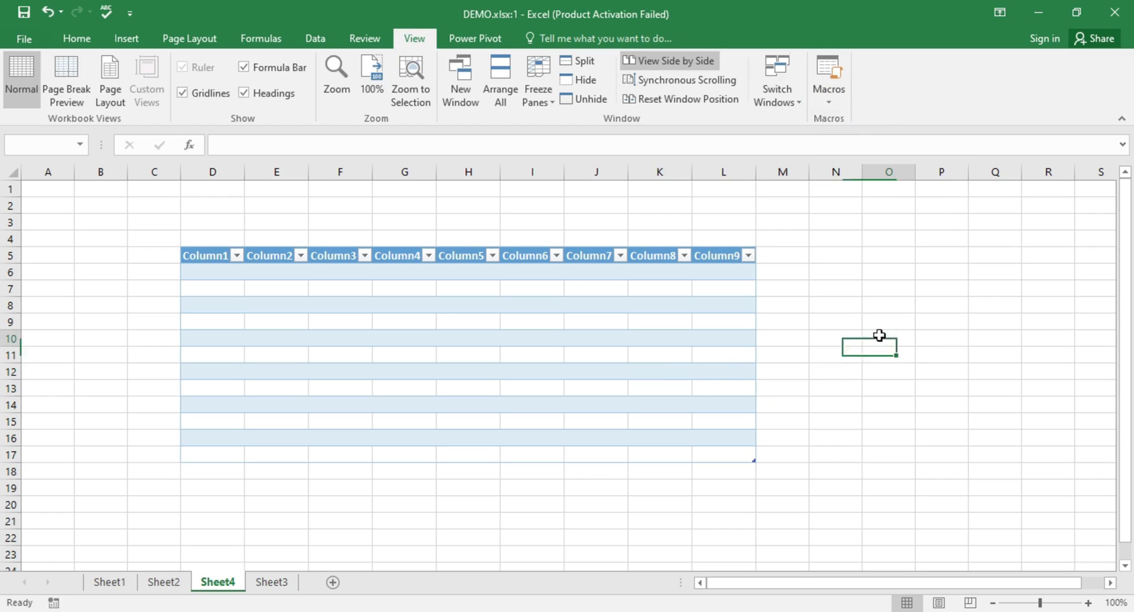
Switch to Sheet3 and select cell G7
{"action": "left_click", "coordinate": [290, 583]}
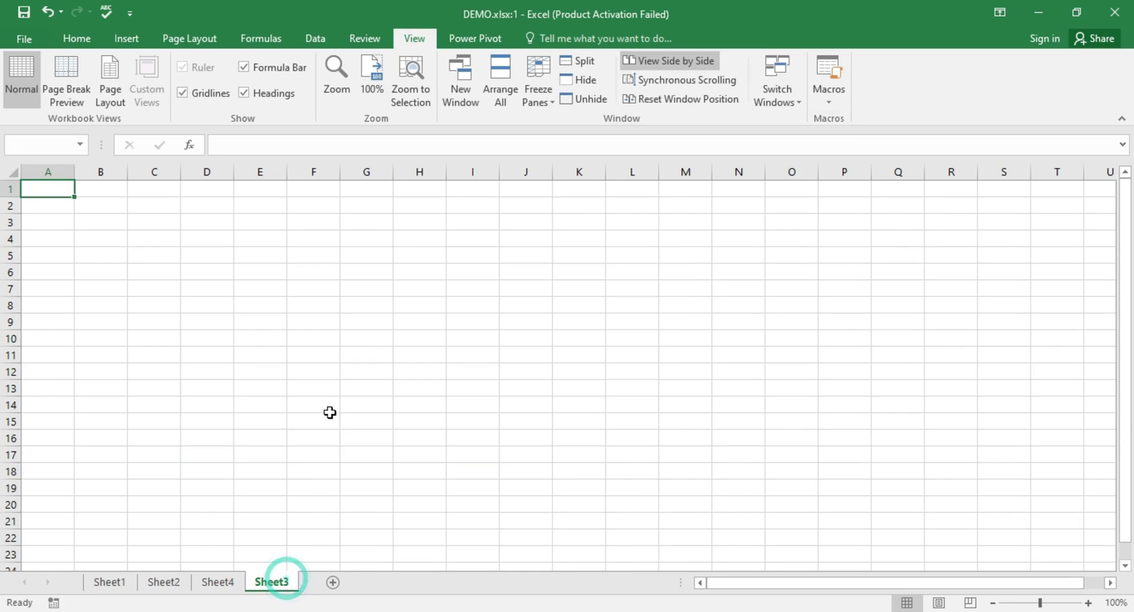
{"action": "left_click", "coordinate": [366, 293]}
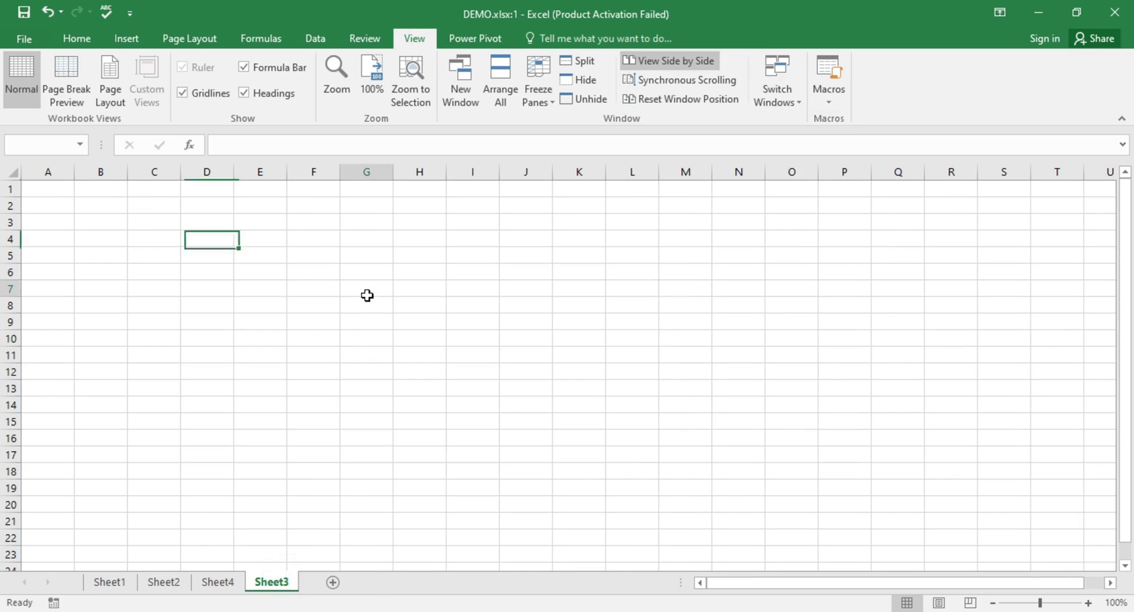
{"action": "left_click", "coordinate": [826, 102]}
{"action": "left_click", "coordinate": [884, 163]}
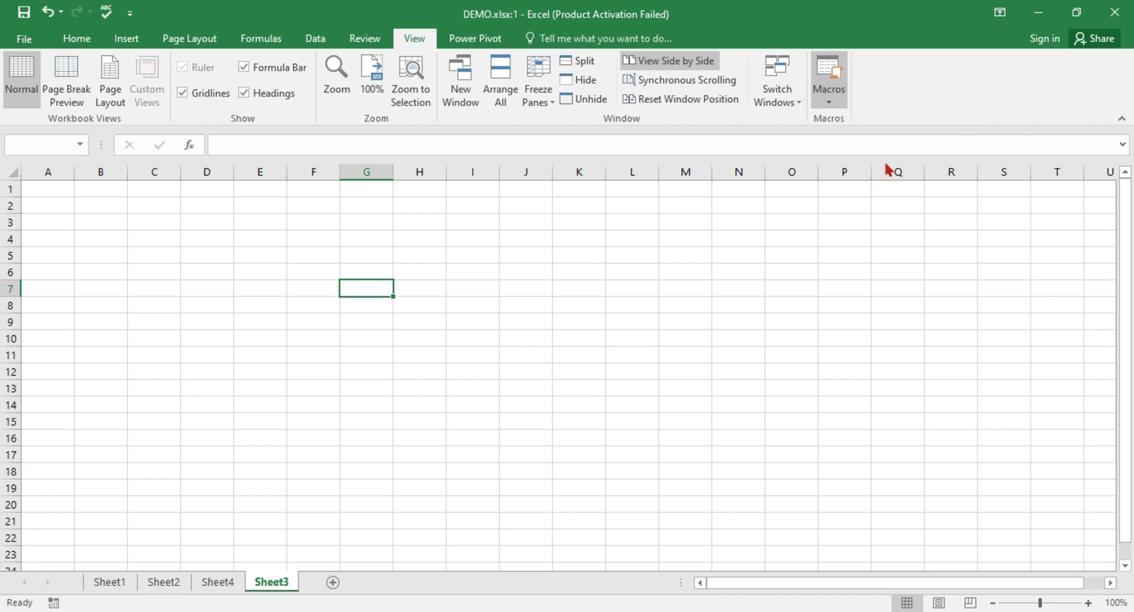
Run PERSONAL.XLSB!Macro1 to build the same table on Sheet3, then return to Sheet4
{"action": "left_click", "coordinate": [829, 103]}
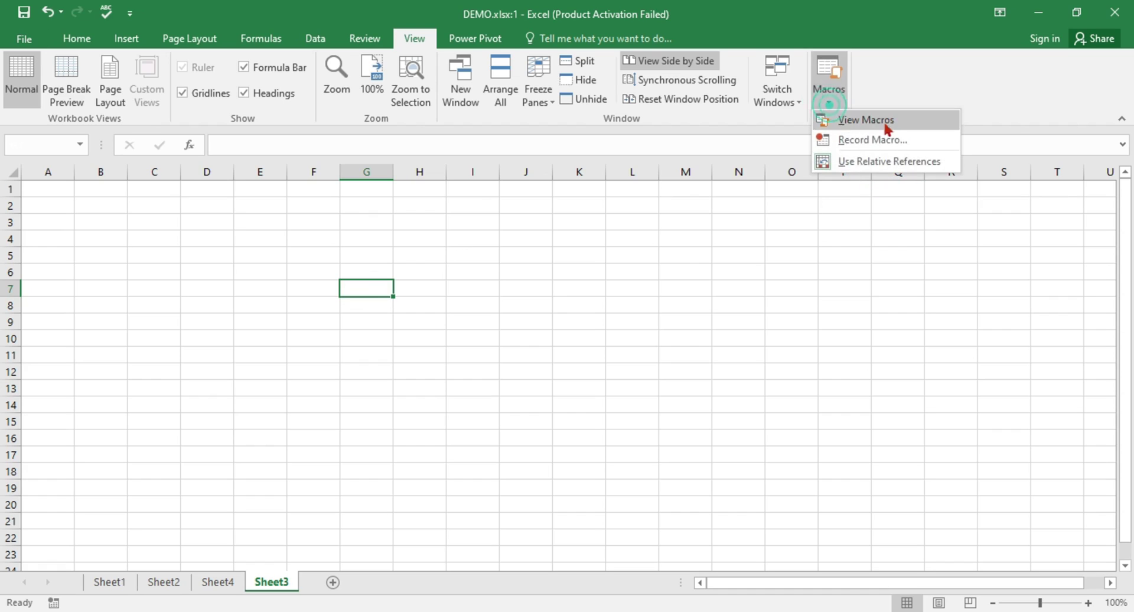
{"action": "left_click", "coordinate": [879, 122]}
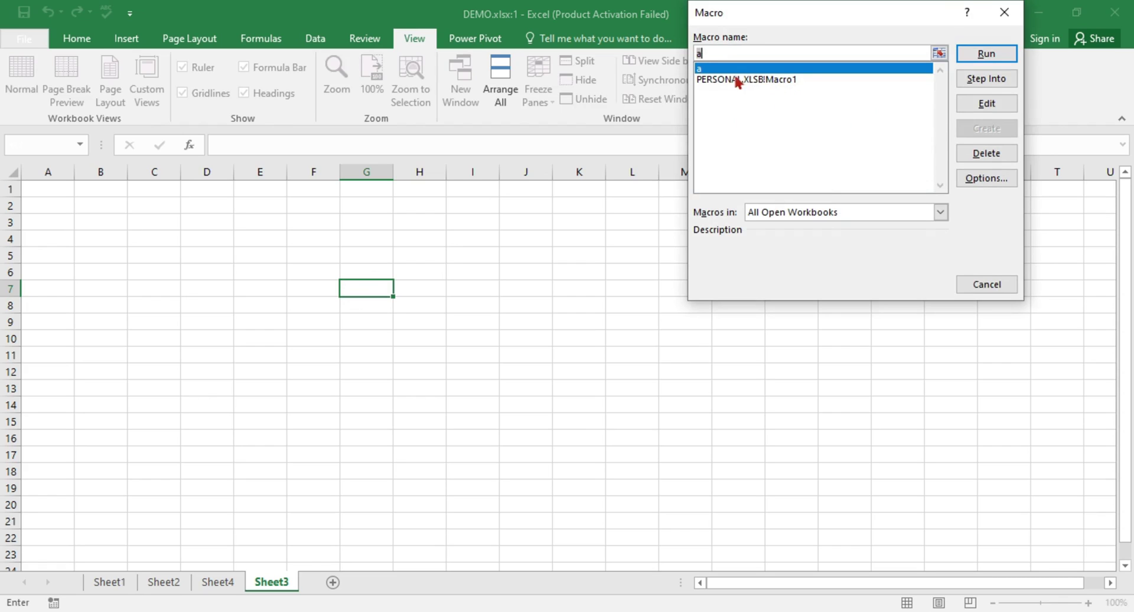
{"action": "left_click", "coordinate": [759, 80]}
{"action": "left_click", "coordinate": [761, 69]}
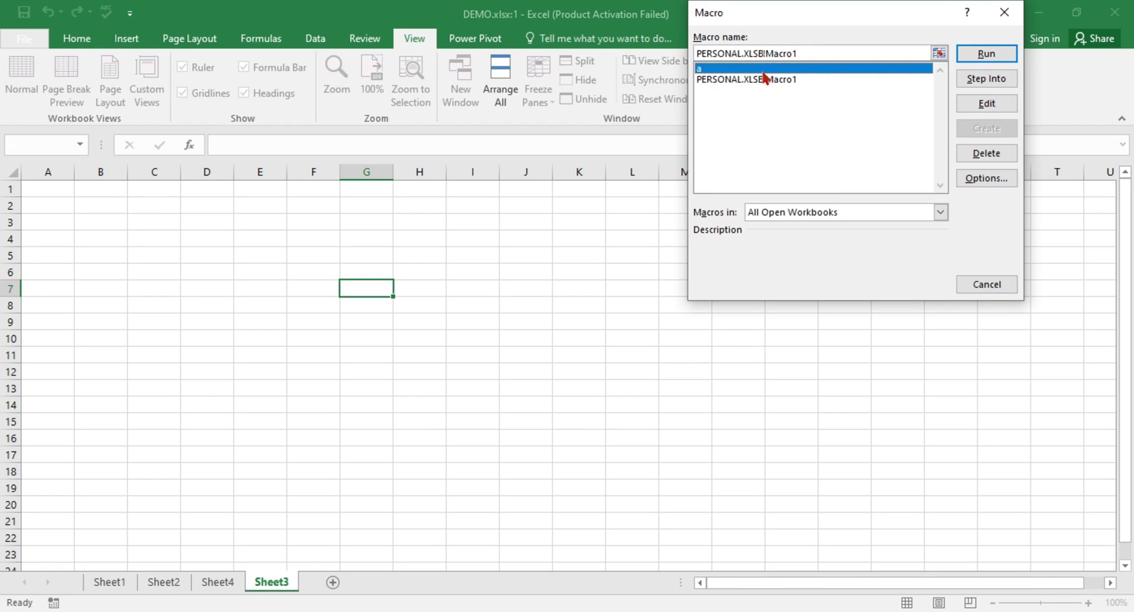
{"action": "left_click", "coordinate": [983, 55]}
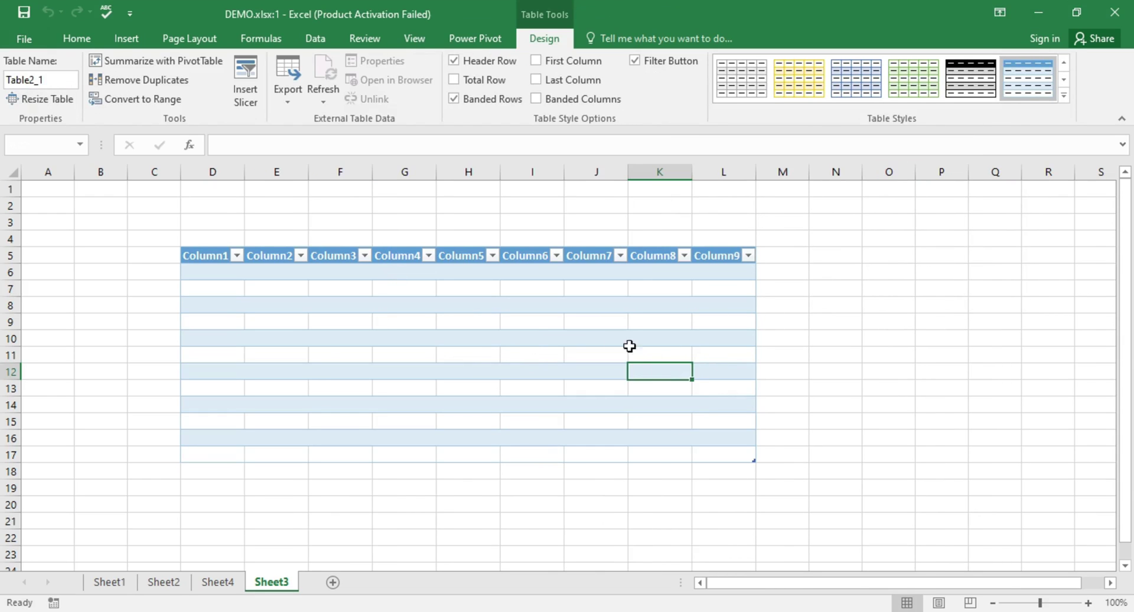
{"action": "left_click", "coordinate": [217, 582]}
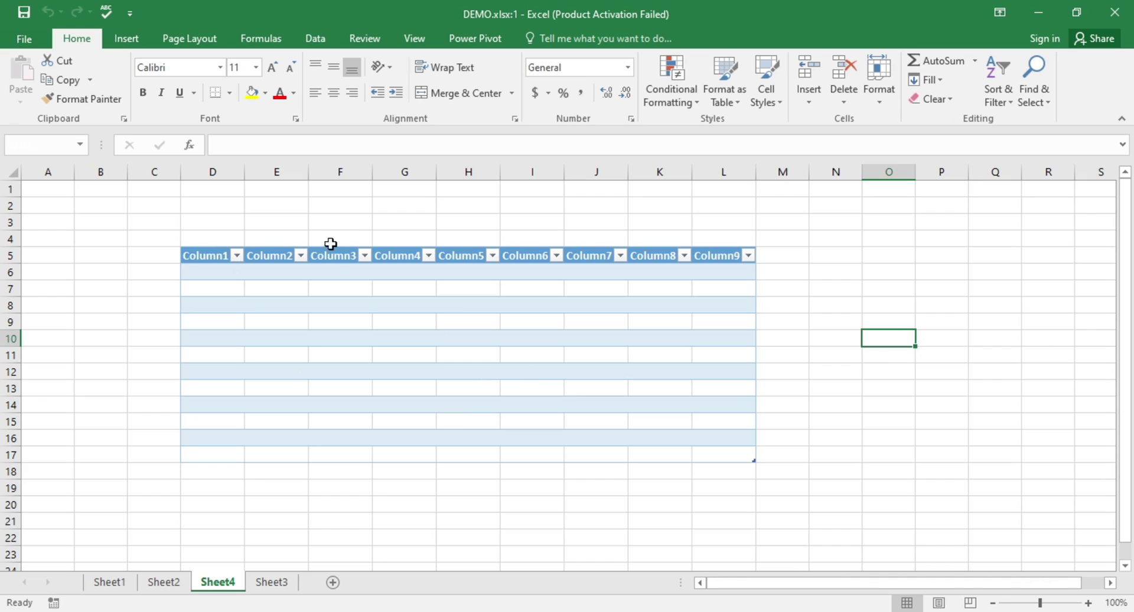
{"action": "mouse_move", "coordinate": [345, 190]}
{"action": "left_mouse_down"}
{"action": "mouse_move", "coordinate": [360, 338]}
{"action": "mouse_move", "coordinate": [620, 334]}
{"action": "left_mouse_up"}
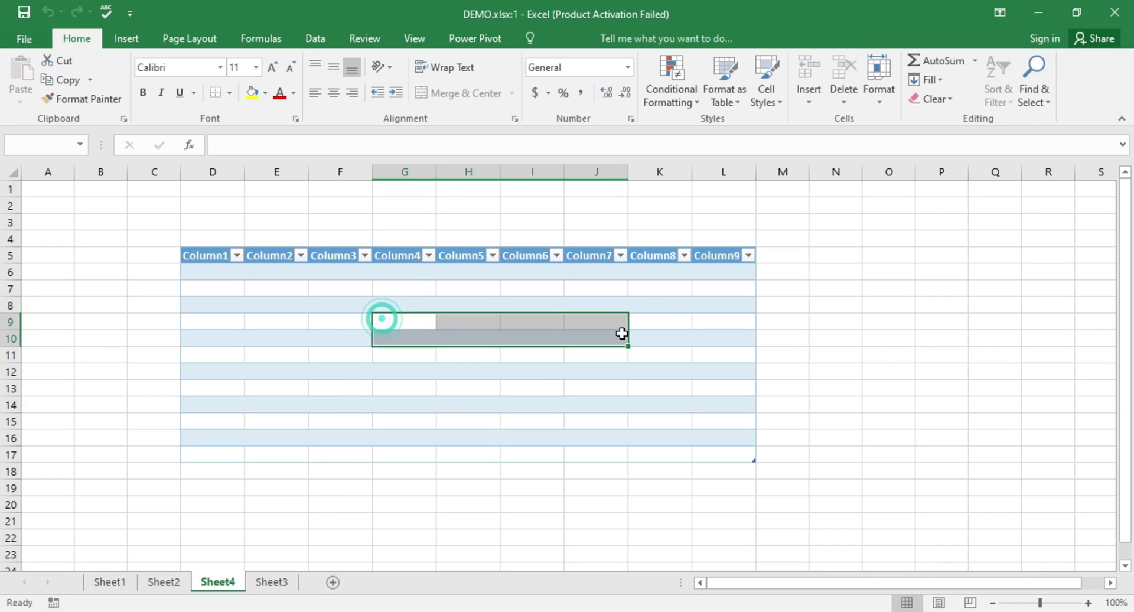
{"action": "left_click_drag", "start_coordinate": [684, 294], "coordinate": [661, 371]}
{"action": "left_click", "coordinate": [834, 323]}
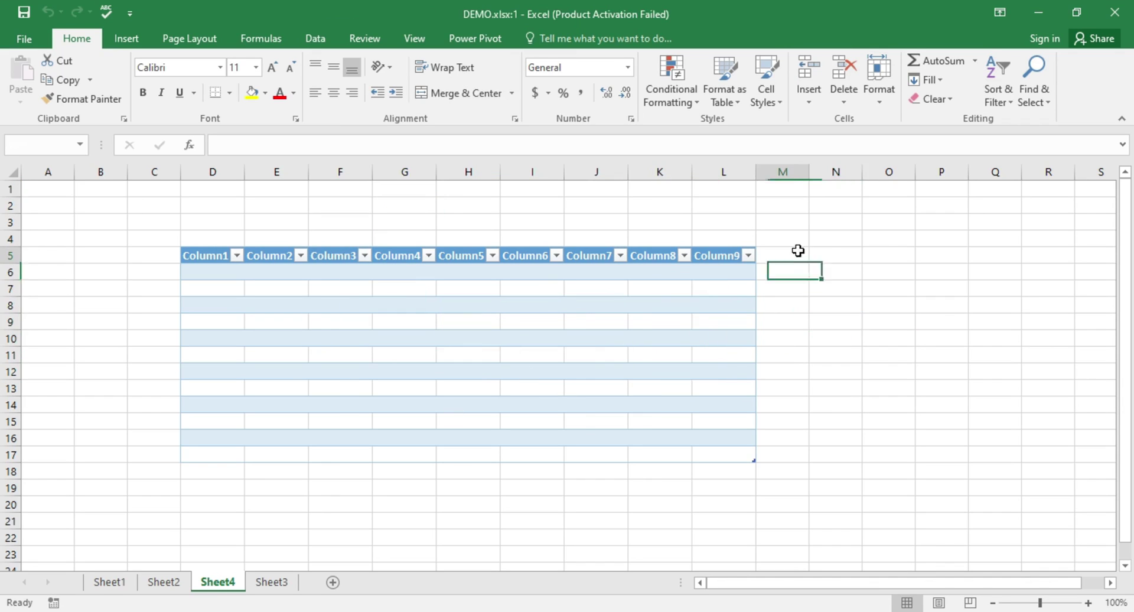
{"action": "left_click_drag", "start_coordinate": [795, 250], "coordinate": [906, 407]}
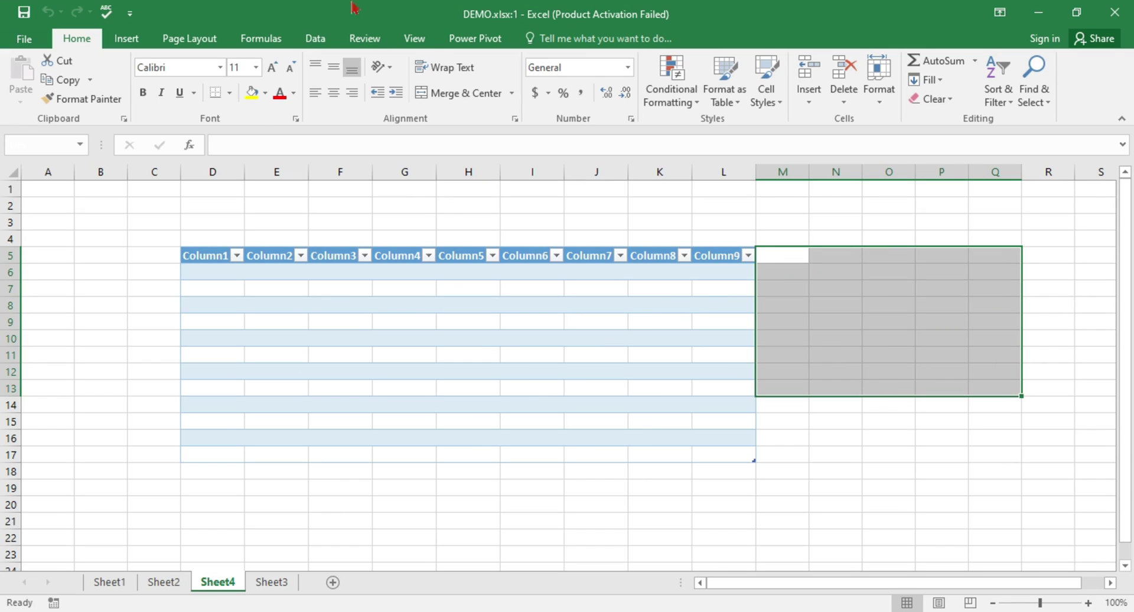
{"action": "left_click", "coordinate": [414, 37]}
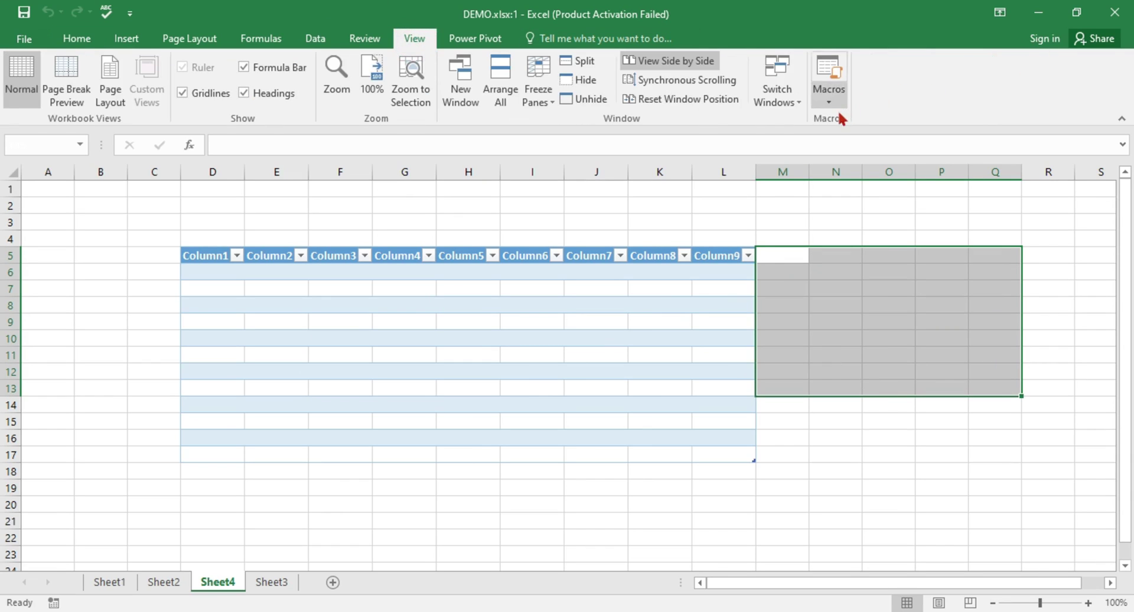